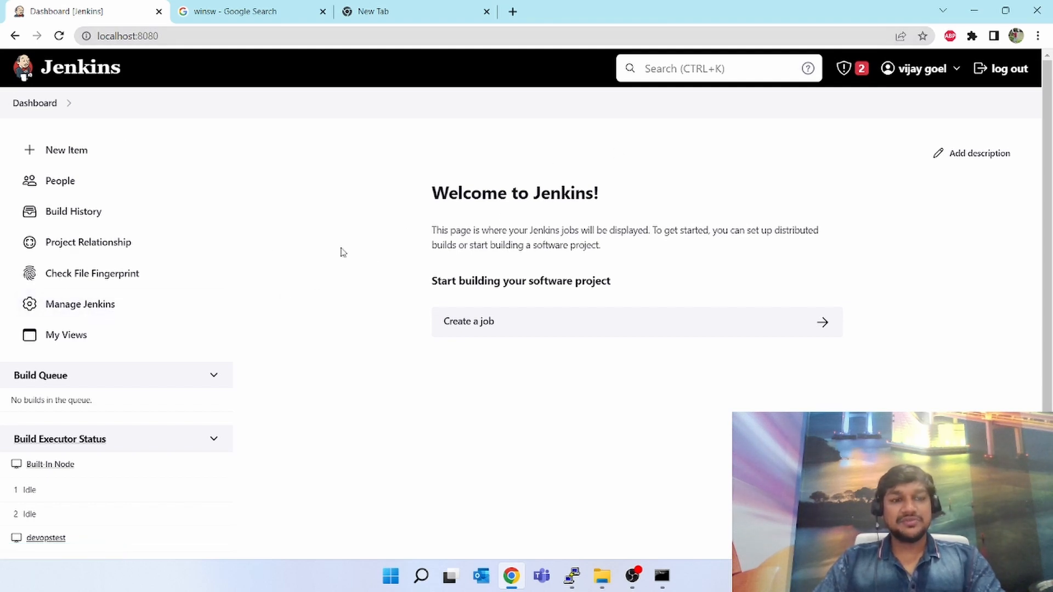
Delete the offline windows_agent node from the Jenkins nodes and confirm the deletion
left_click(106, 310)
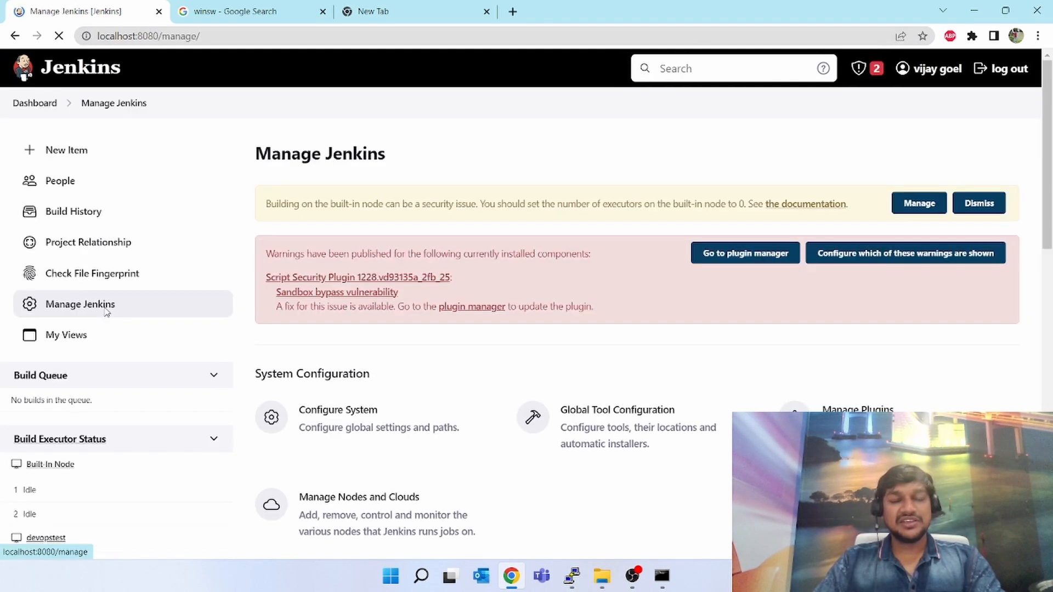
scroll(555, 226, "down", 3)
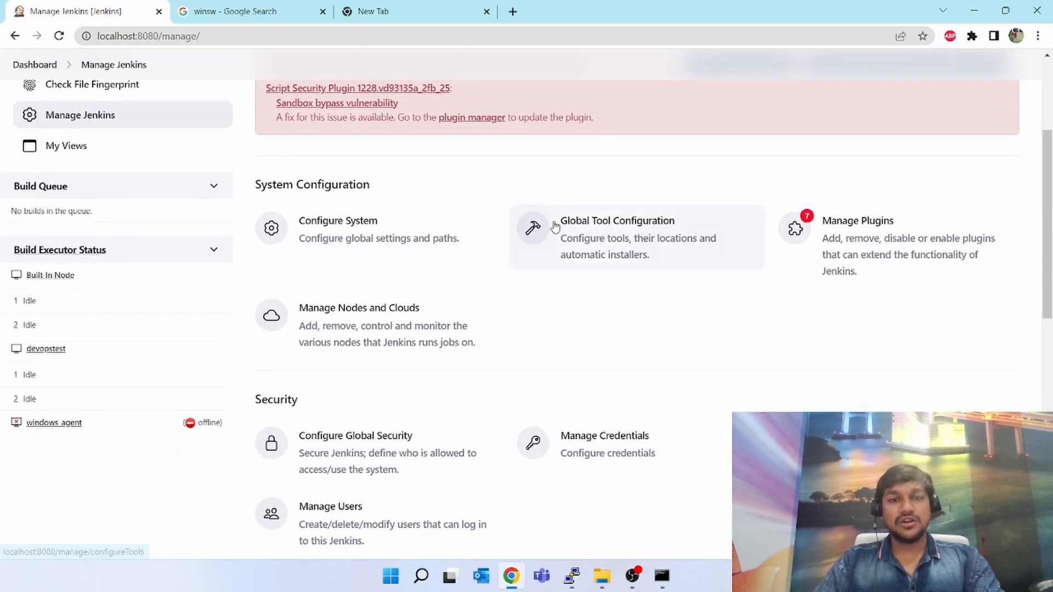
left_click(406, 326)
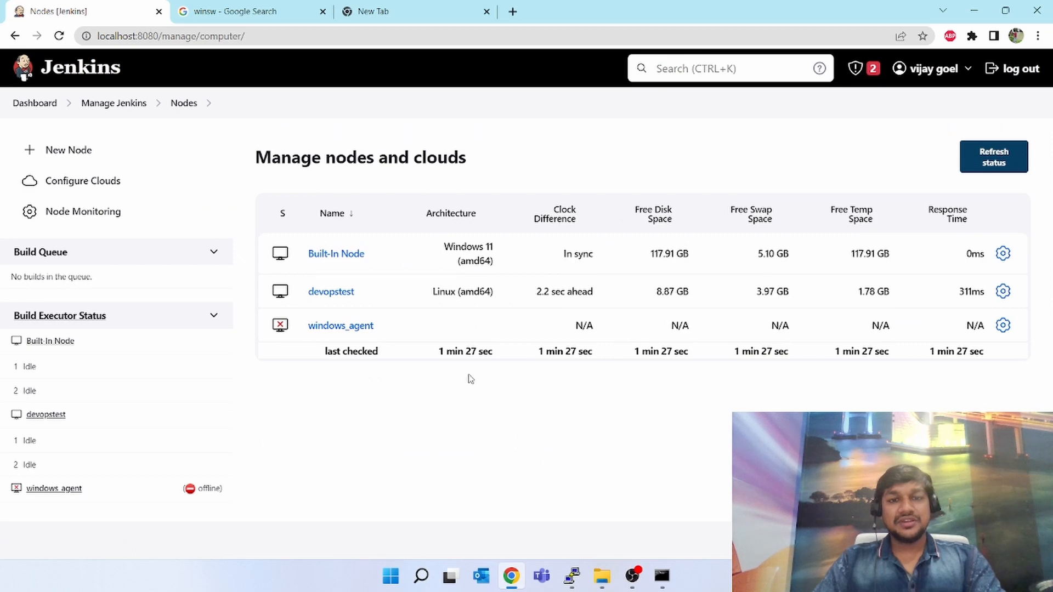
left_click(342, 332)
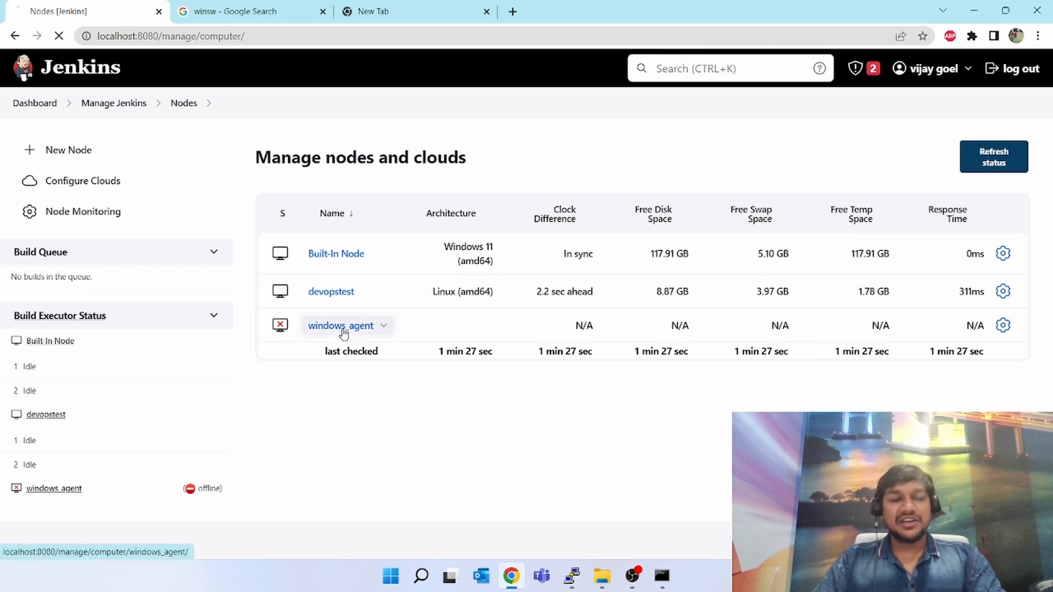
left_click(82, 181)
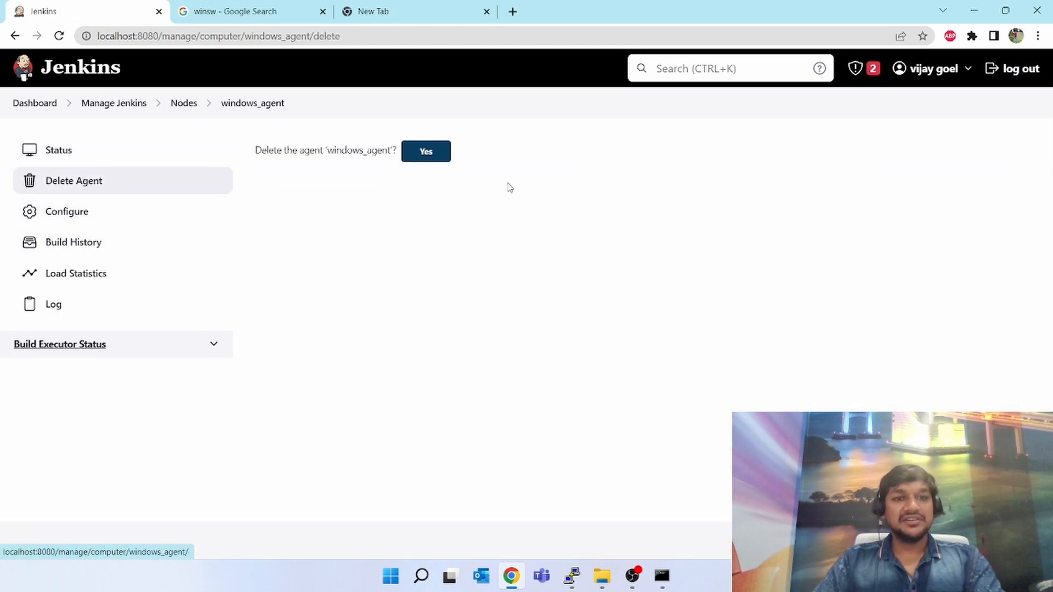
left_click(439, 156)
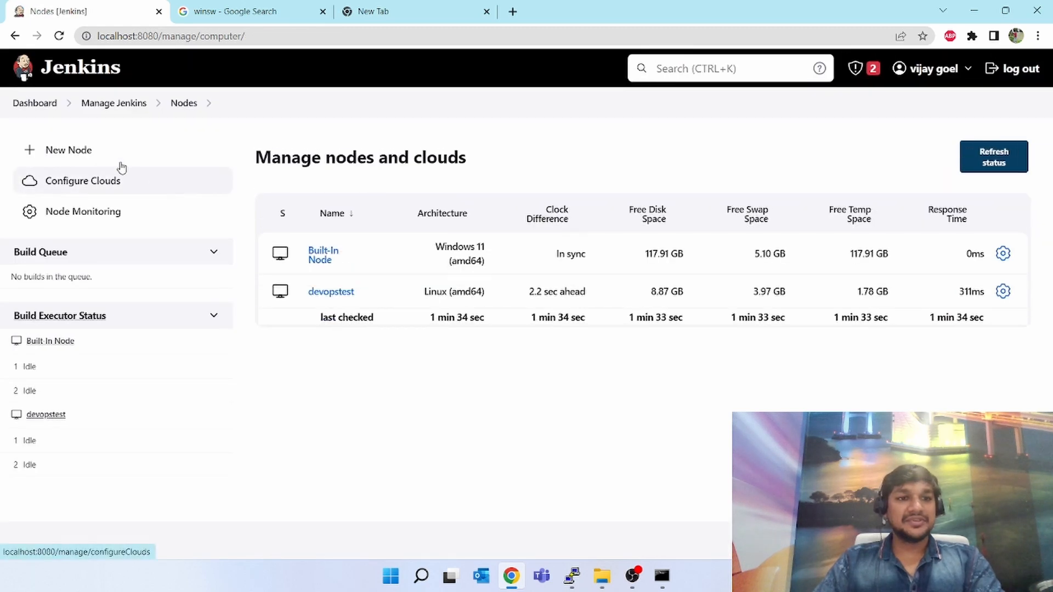
Create a new permanent agent node named windows_jnlp
left_click(76, 155)
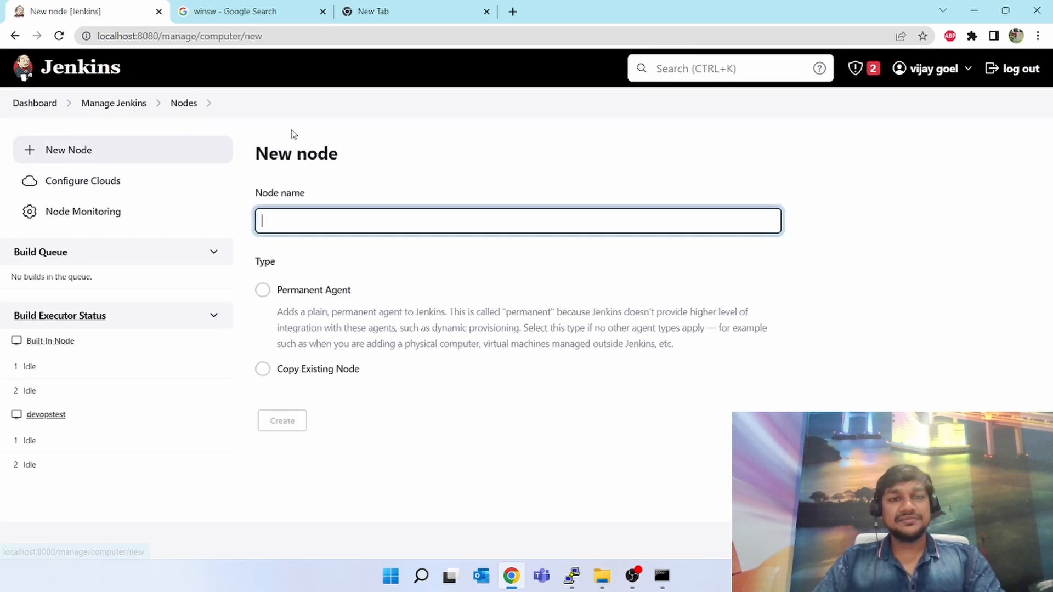
type("window")
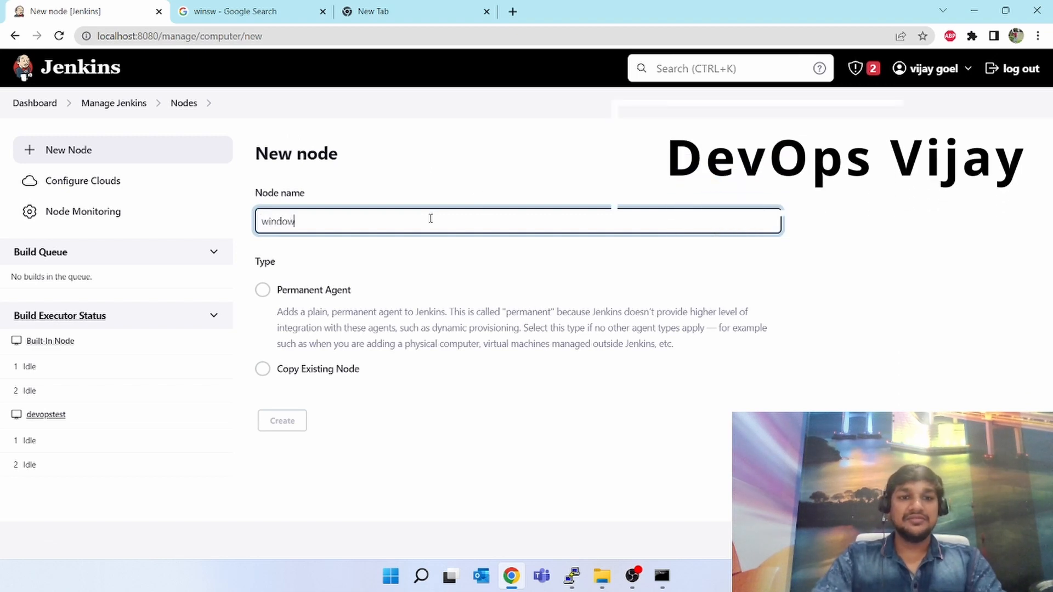
type("s jnlp")
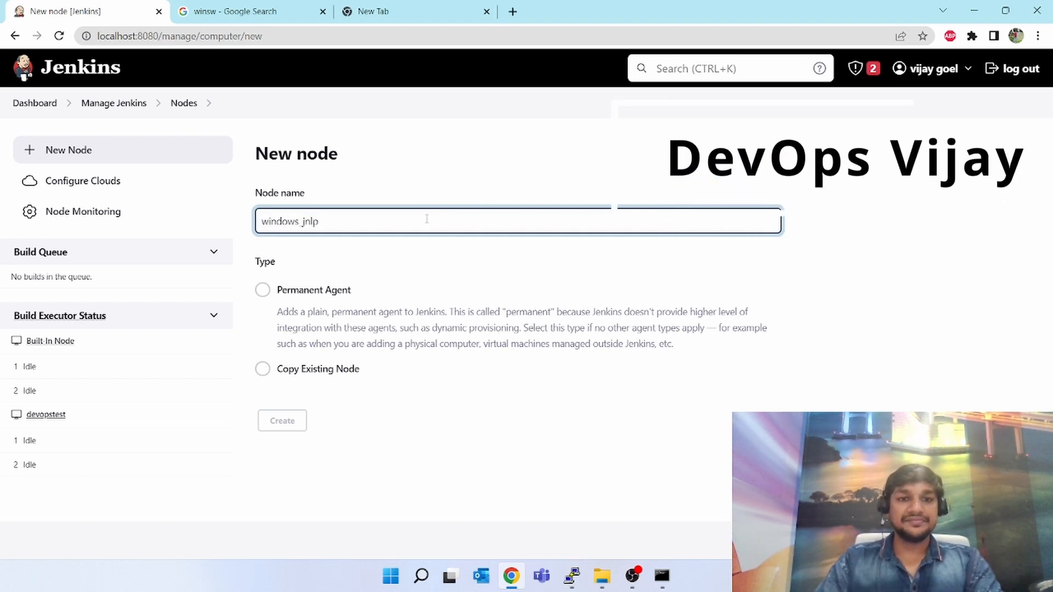
left_click(263, 291)
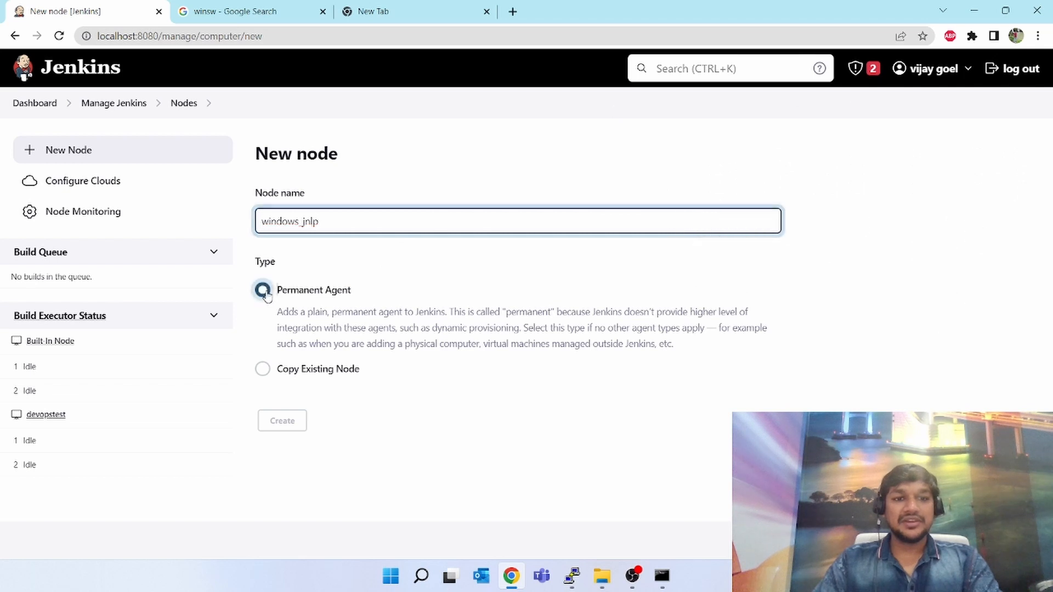
left_click(283, 429)
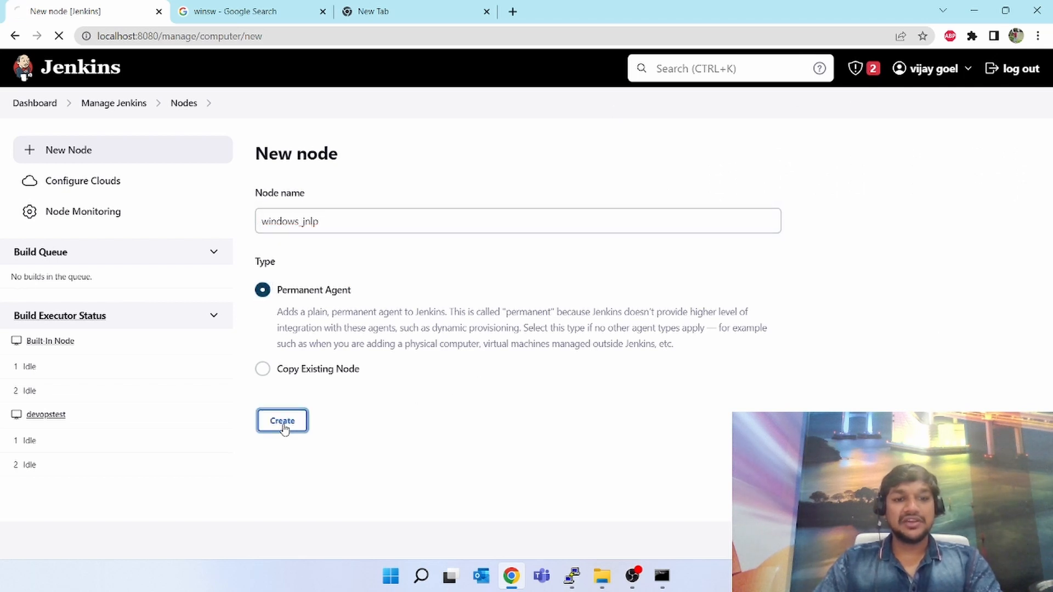
Copy the node name windows_jnlp into the node's description
left_click(343, 171)
double_click(343, 171)
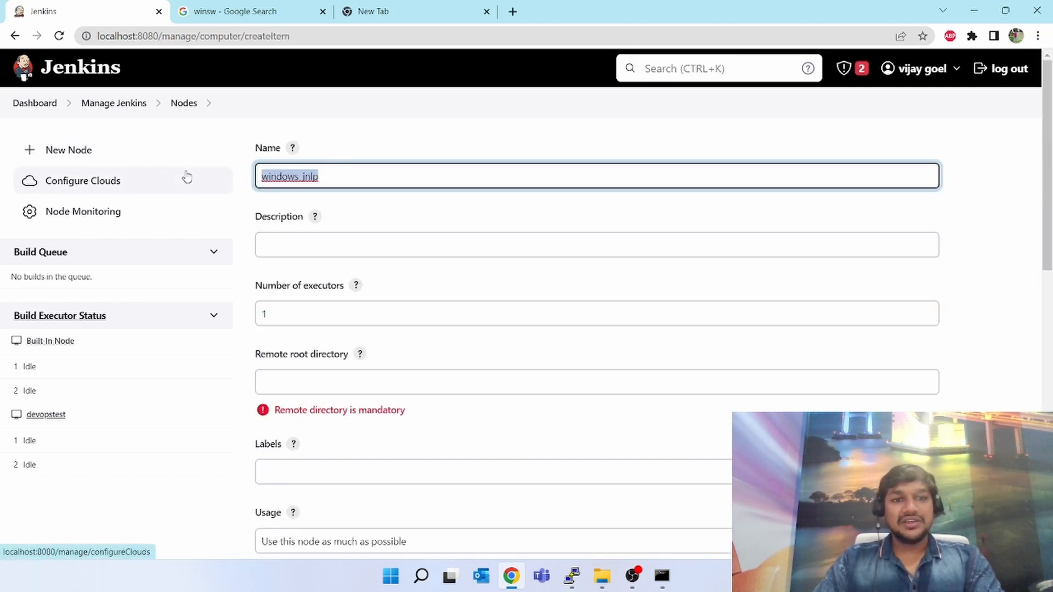
key("ctrl+c")
left_click(280, 243)
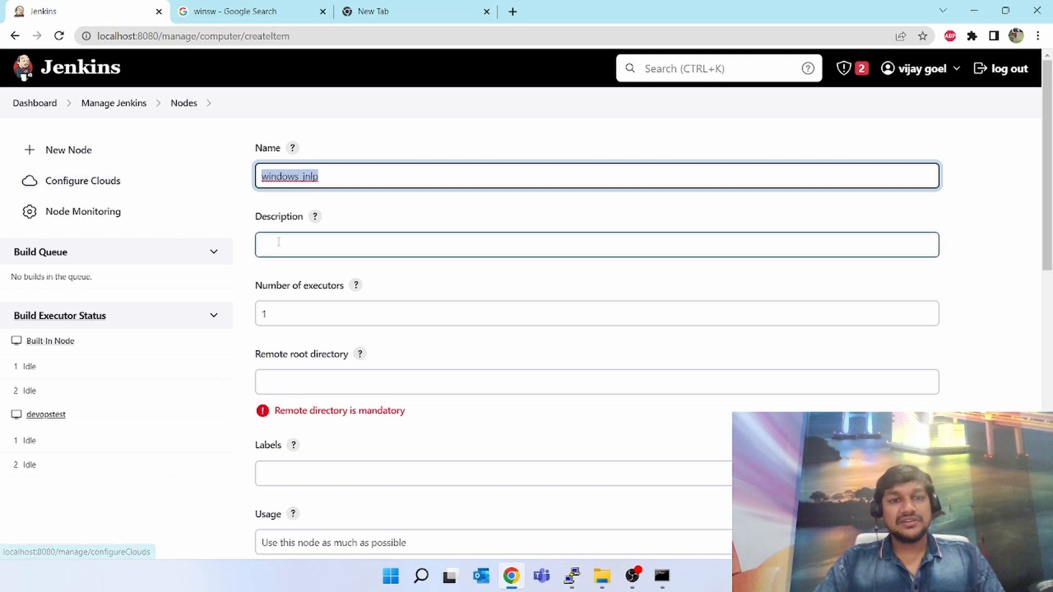
key("ctrl+v")
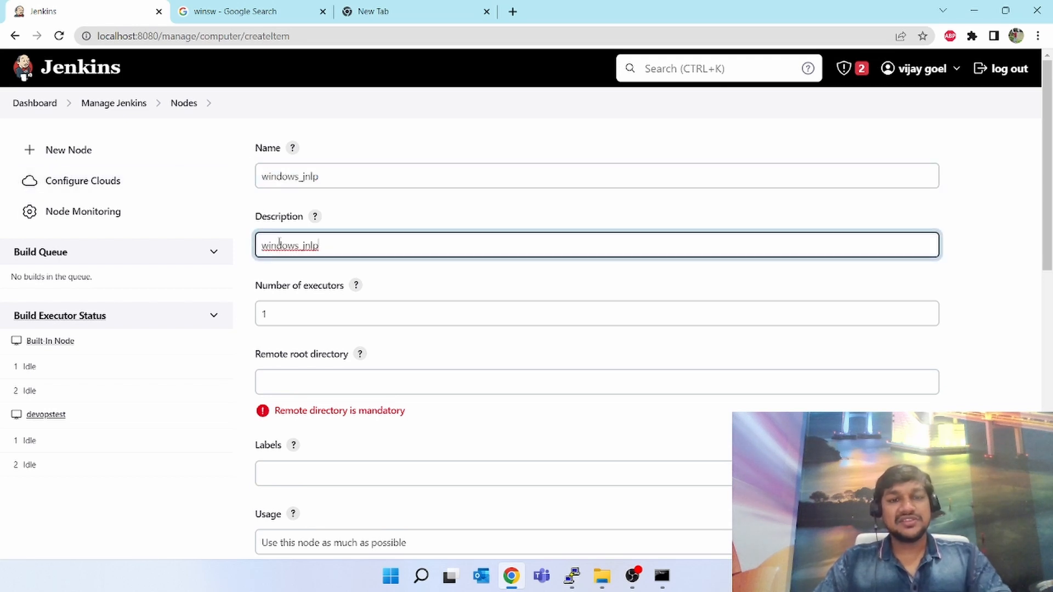
left_click(472, 214)
Switch to File Explorer and copy the full path of the jenkins folder inside Downloads
scroll(437, 272, "down", 2)
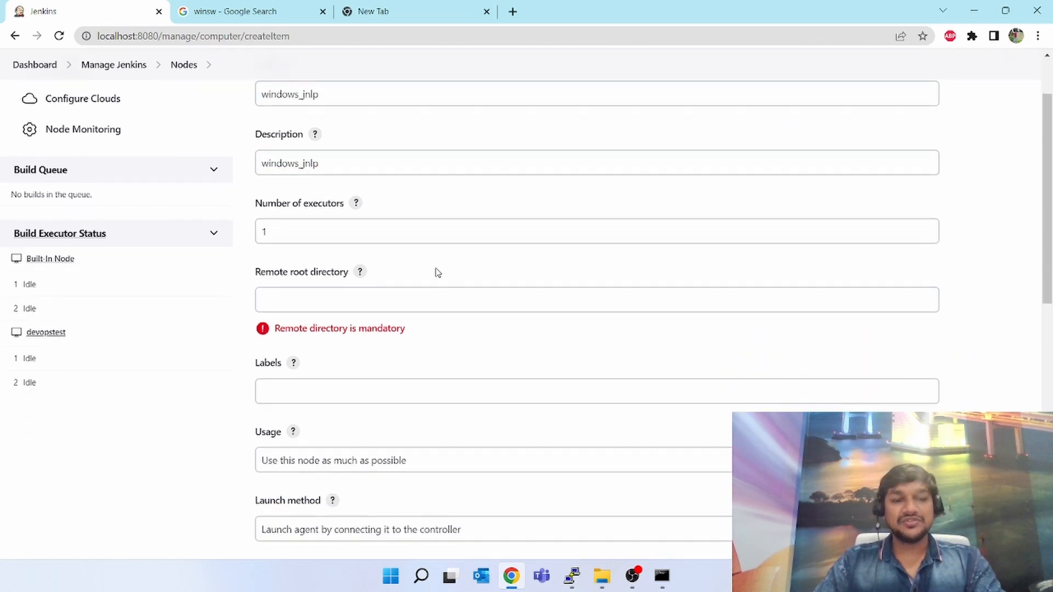
left_click(292, 297)
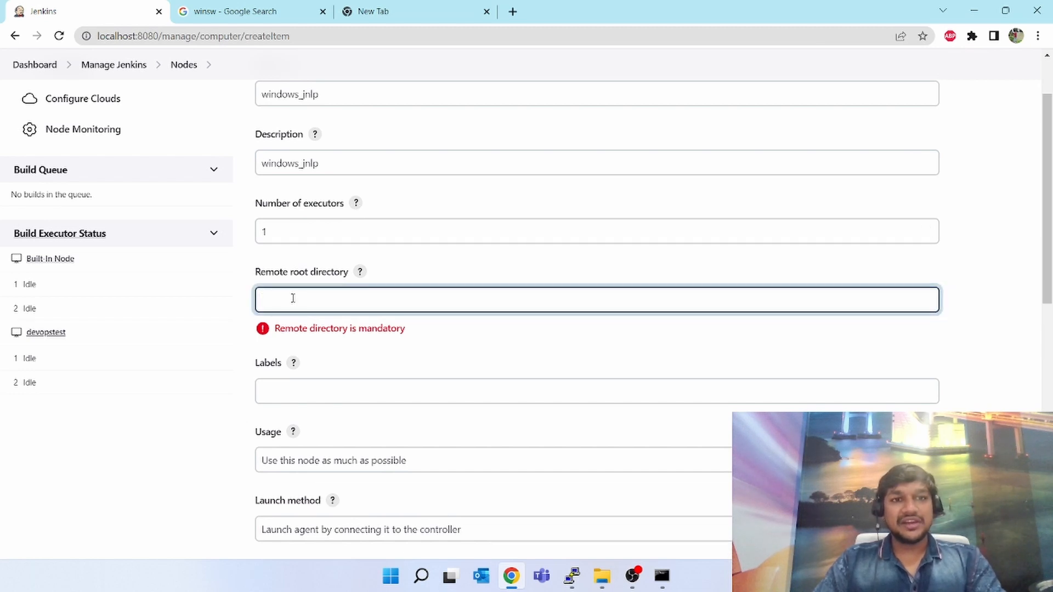
key("alt")
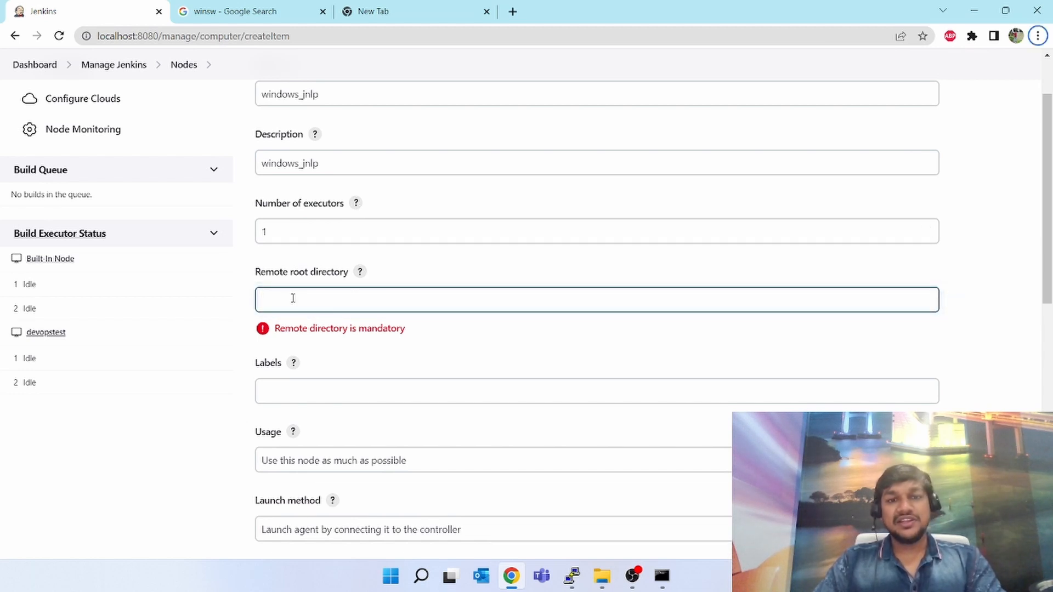
key("alt+Tab")
key("alt+Tab")
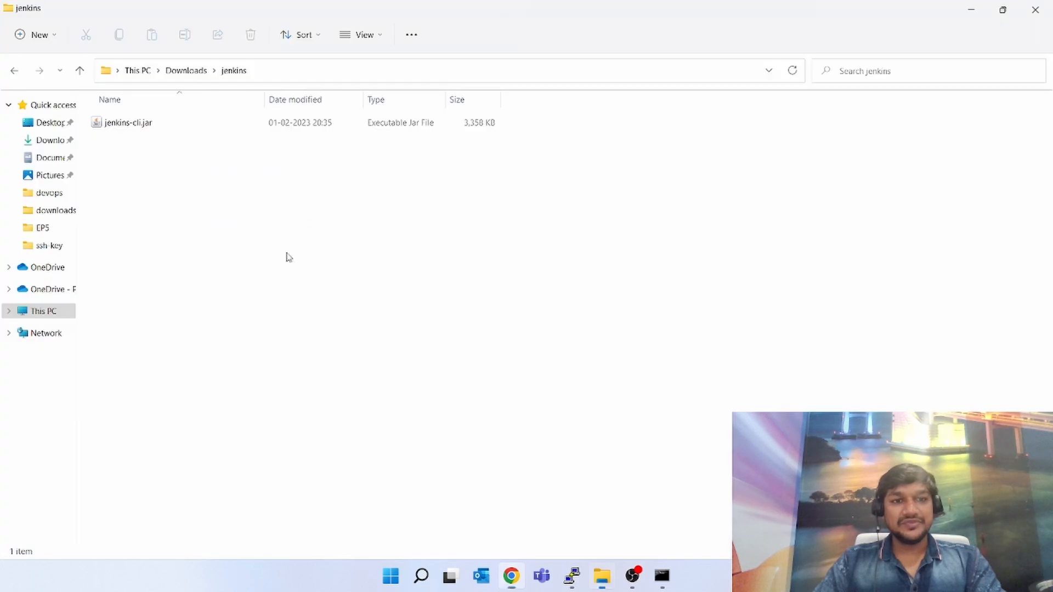
left_click(296, 74)
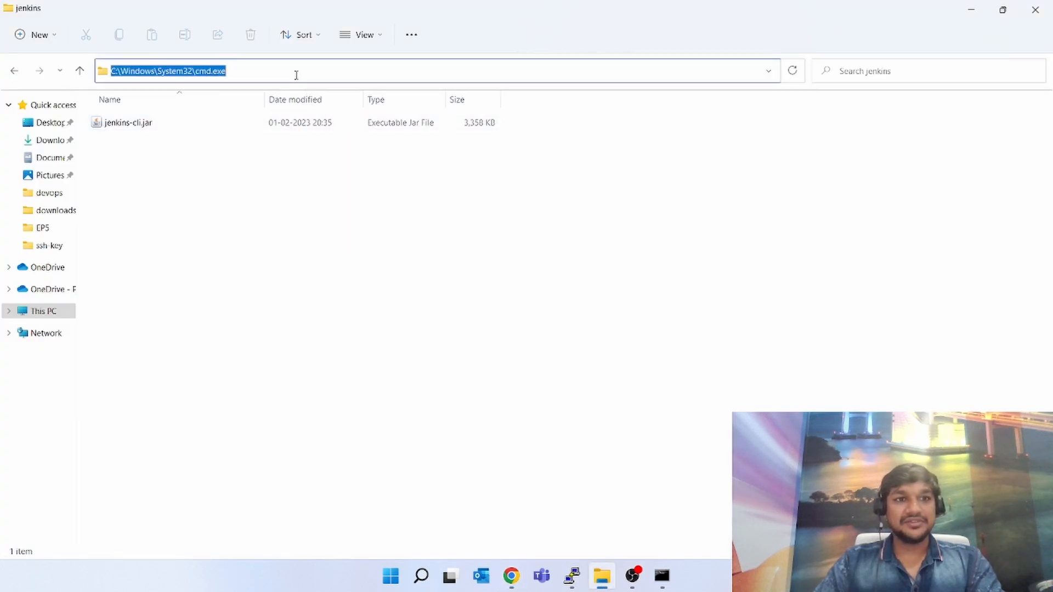
left_click(15, 73)
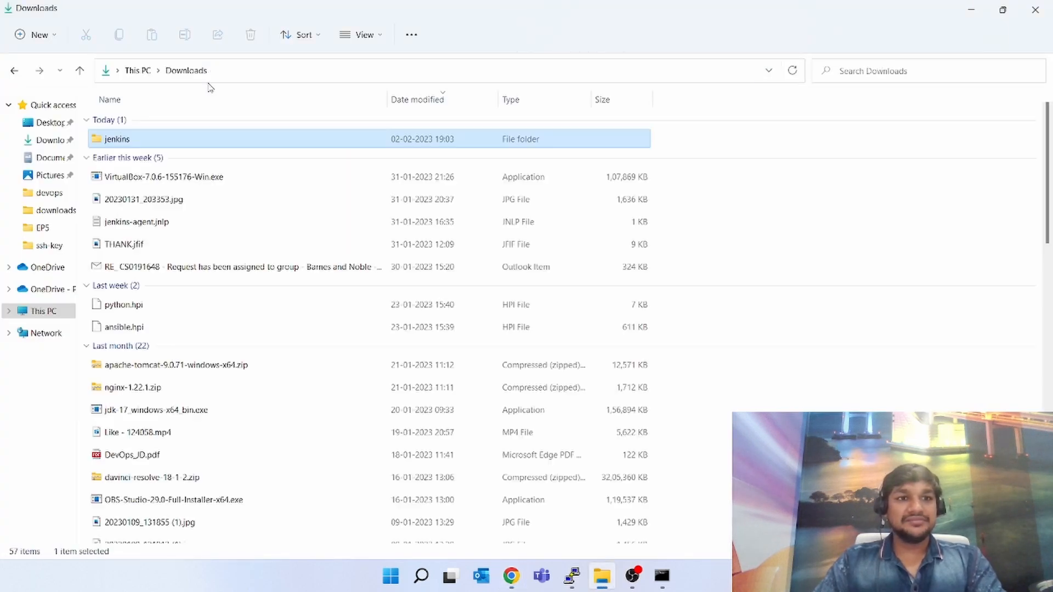
double_click(137, 141)
left_click(286, 73)
key("ctrl+c")
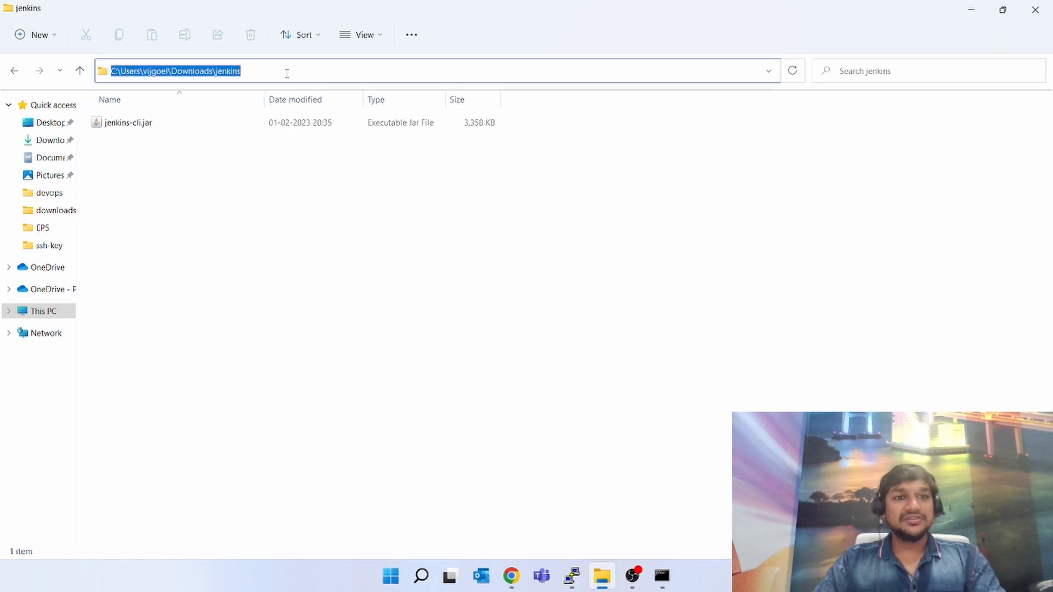
Return to the Jenkins node form and paste the Downloads\jenkins folder path as the remote root directory
key("alt+Tab")
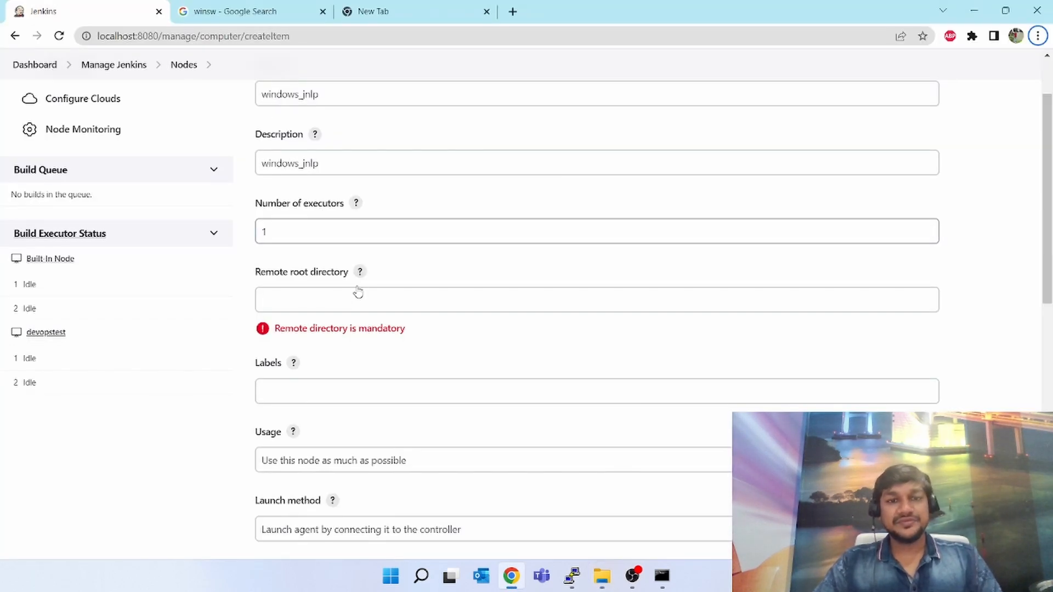
left_click(348, 301)
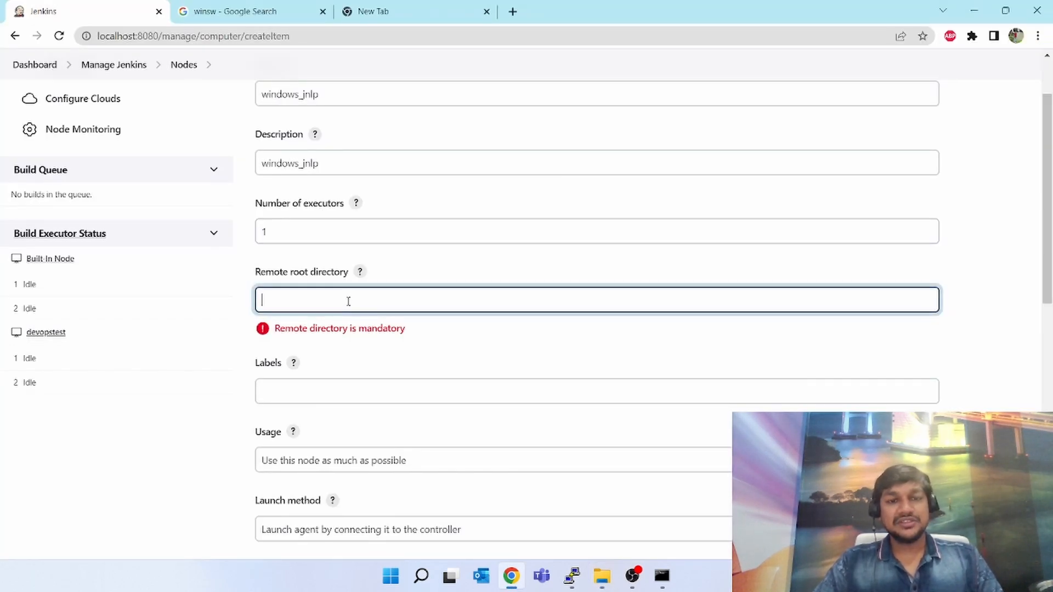
key("ctrl+v")
left_click(458, 346)
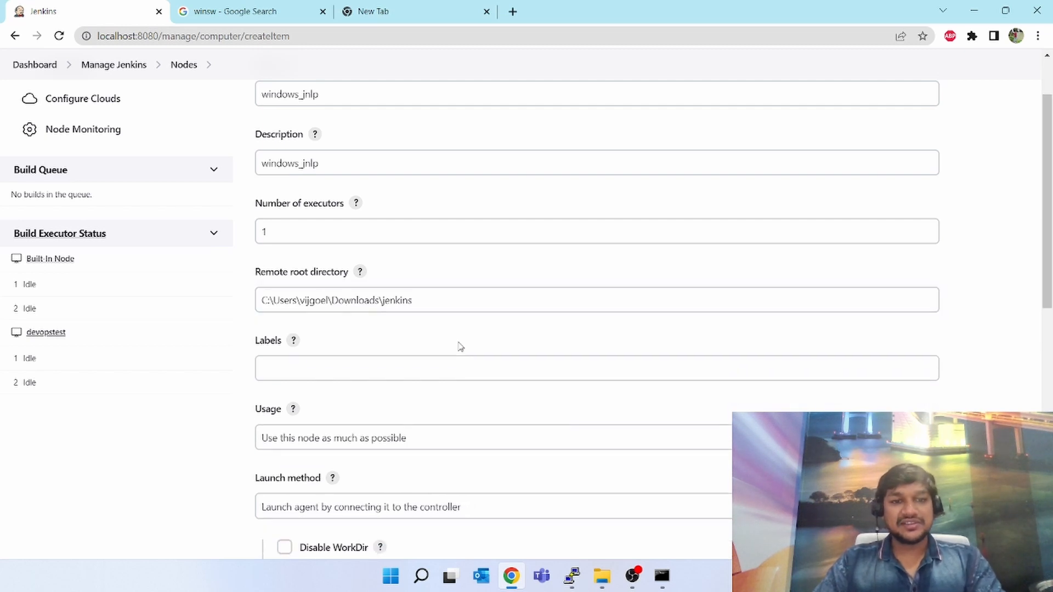
Give the node the label stage and keep its usage at "Use this node as much as possible"
scroll(458, 345, "down", 2)
left_click(387, 272)
type("stage")
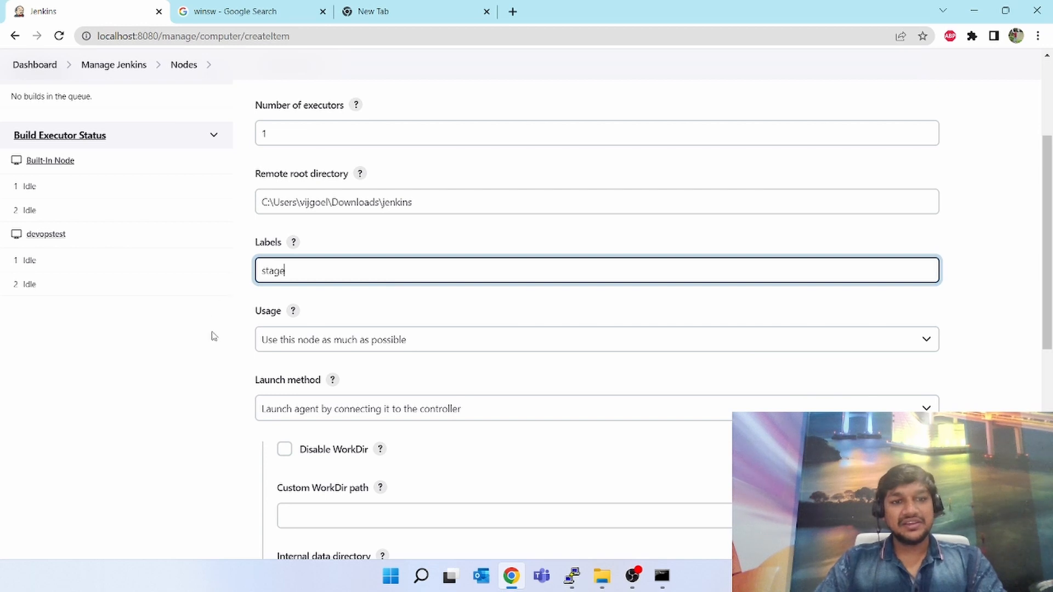
left_click(218, 359)
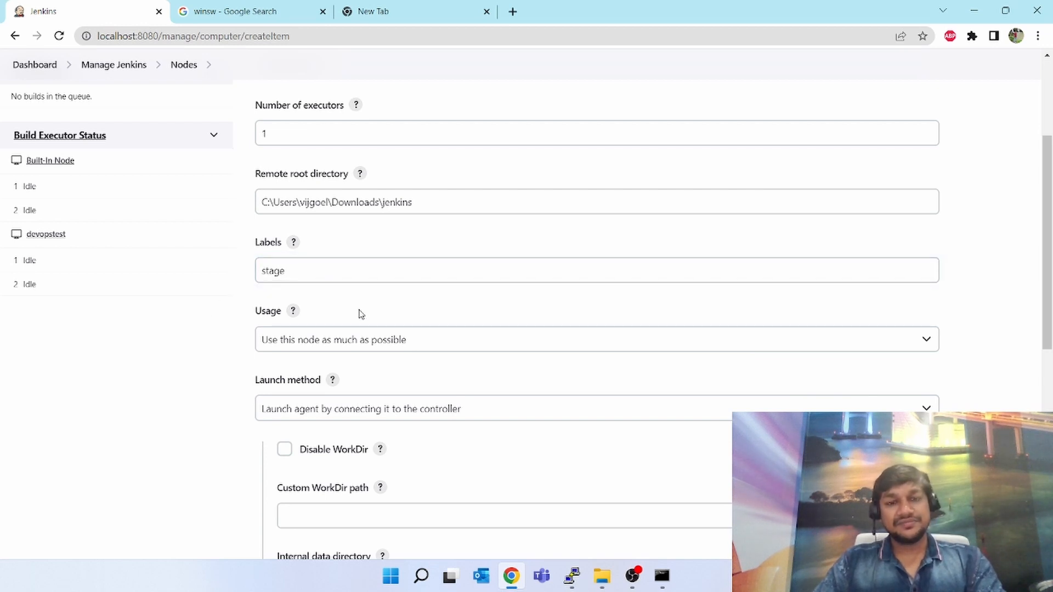
left_click(337, 340)
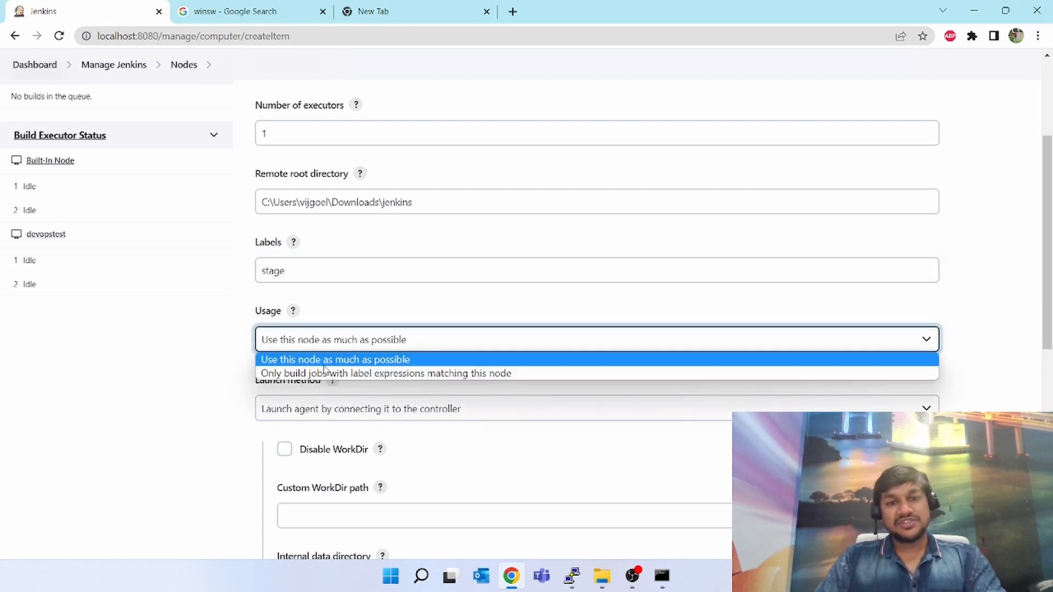
left_click(213, 402)
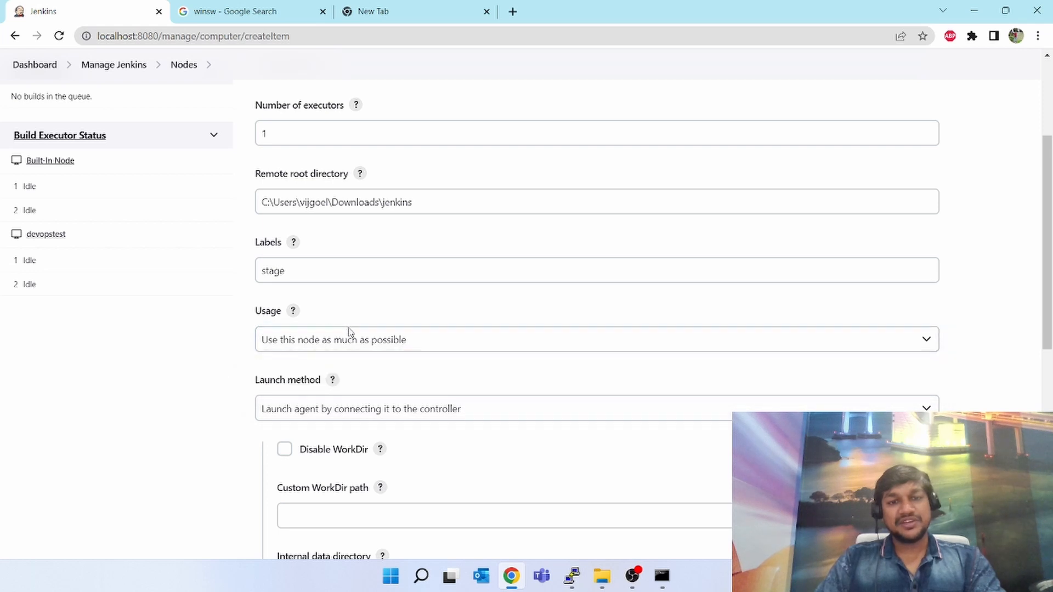
Choose "Launch agent by connecting it to the controller" as the node's launch method
scroll(349, 336, "down", 1)
scroll(351, 335, "down", 1)
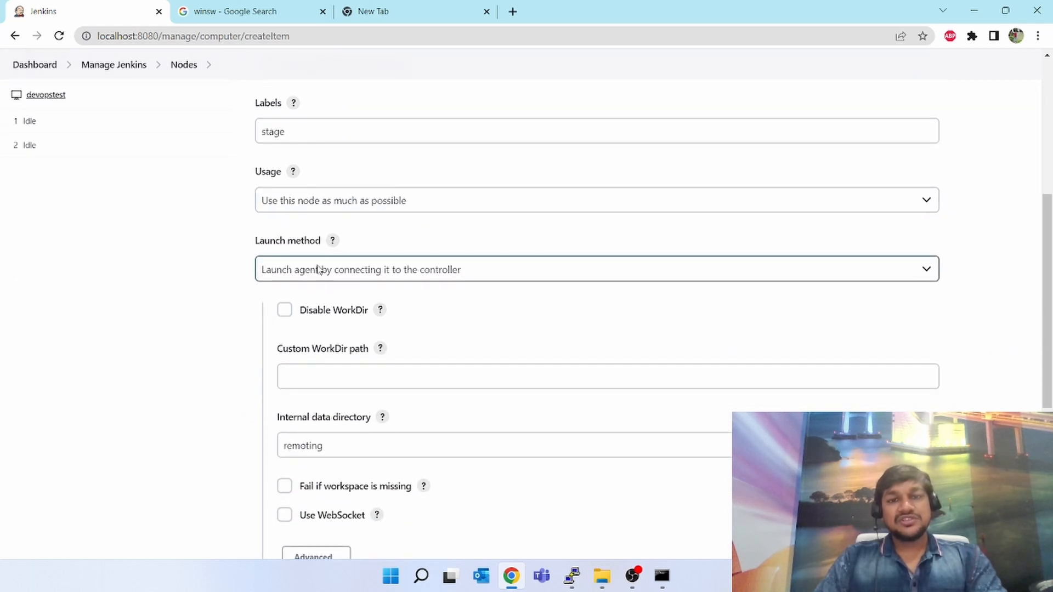
left_click(319, 269)
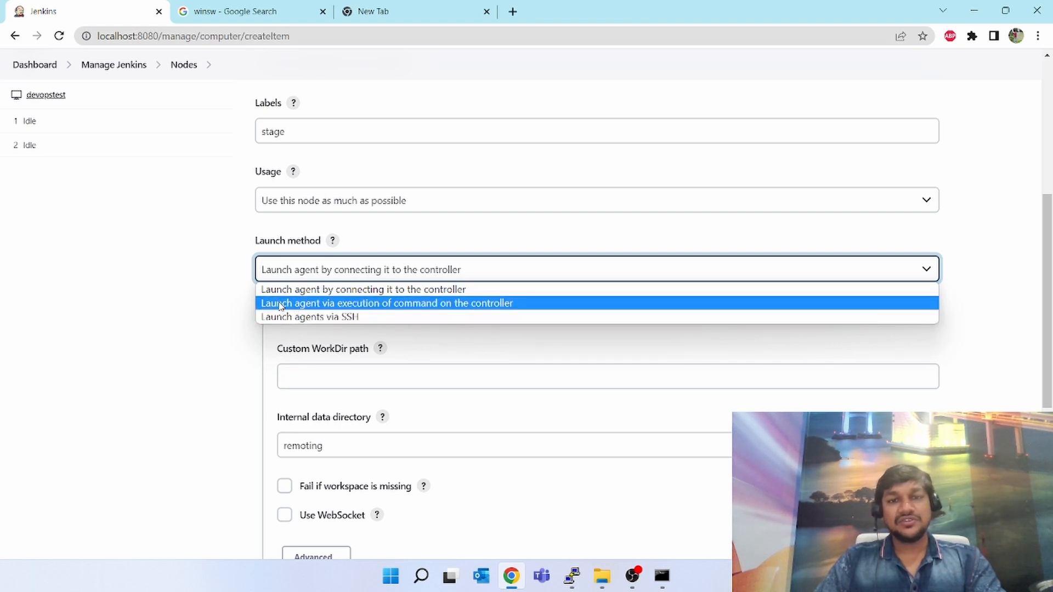
left_click(409, 292)
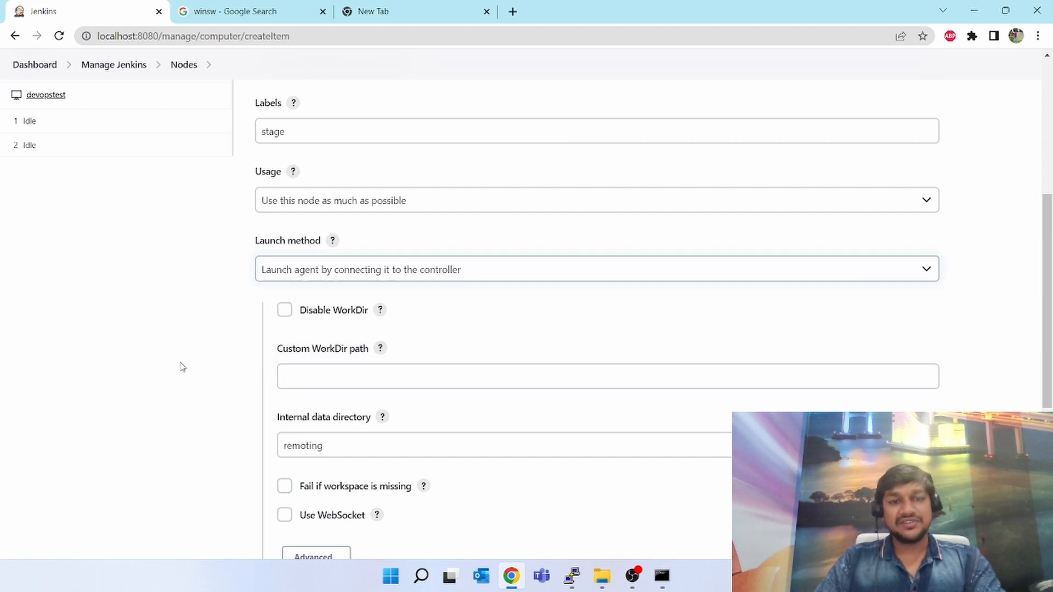
Paste the copied Downloads\jenkins folder path as the custom WorkDir path
scroll(181, 367, "down", 2)
left_click(330, 258)
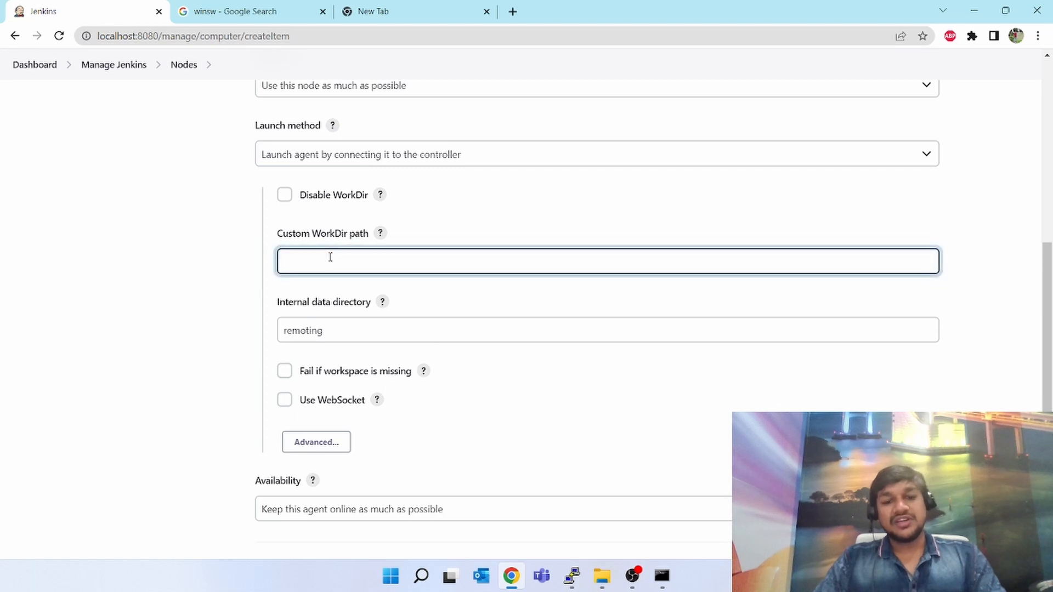
key("ctrl+v")
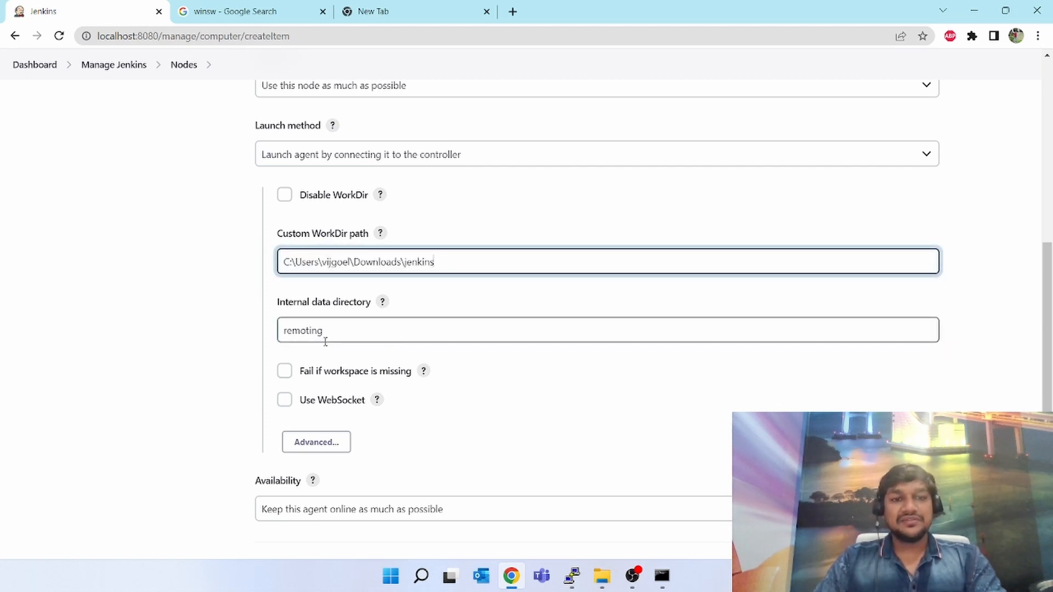
left_click(480, 415)
Enable the Use WebSocket option for the agent connection
scroll(484, 414, "down", 1)
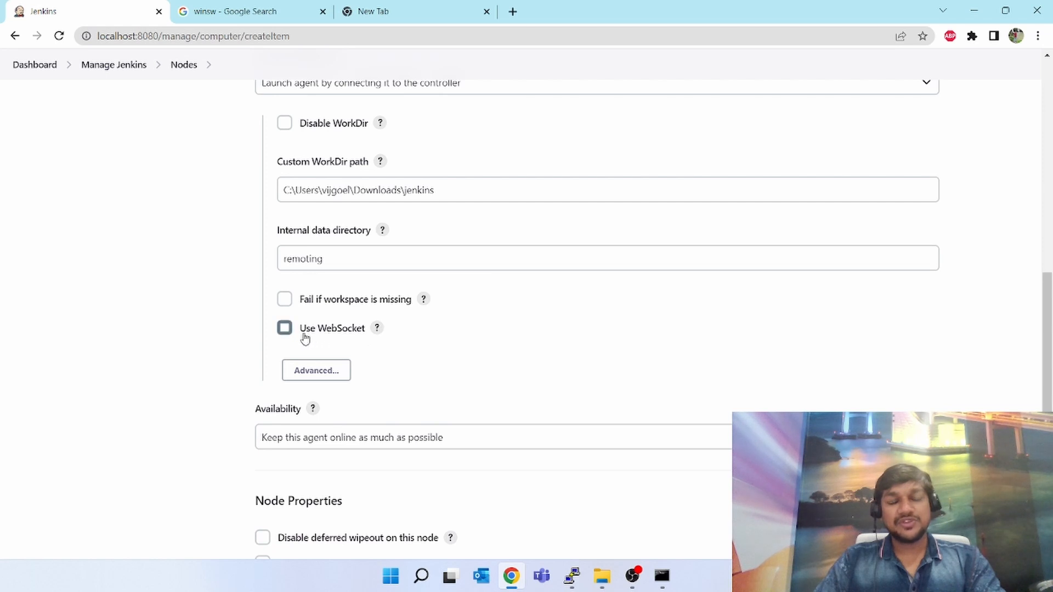
left_click(284, 328)
scroll(488, 367, "down", 2)
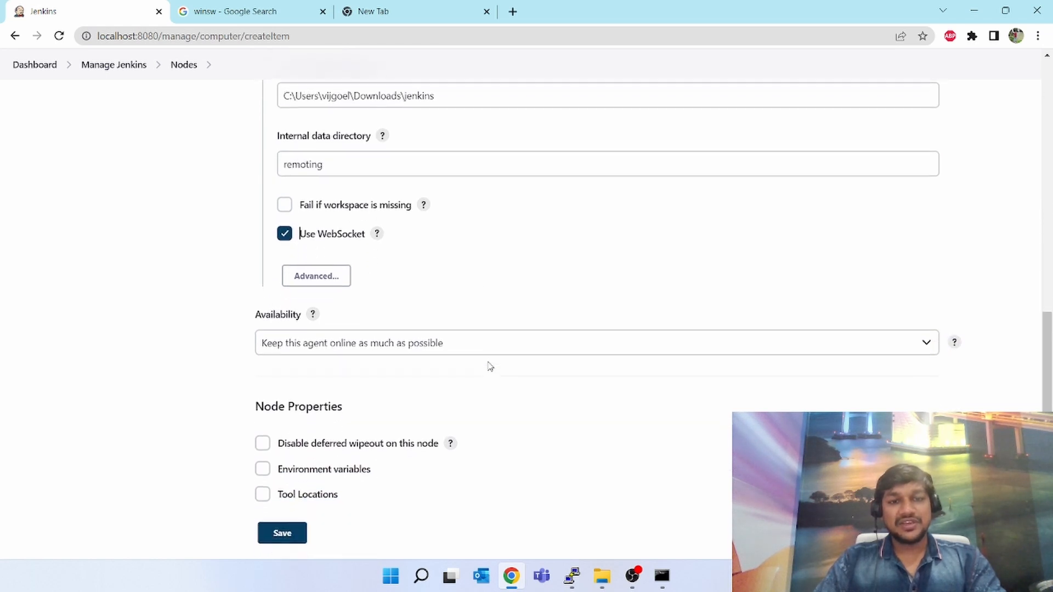
Keep the node's availability at "Keep this agent online as much as possible" and save the new node
left_click(357, 347)
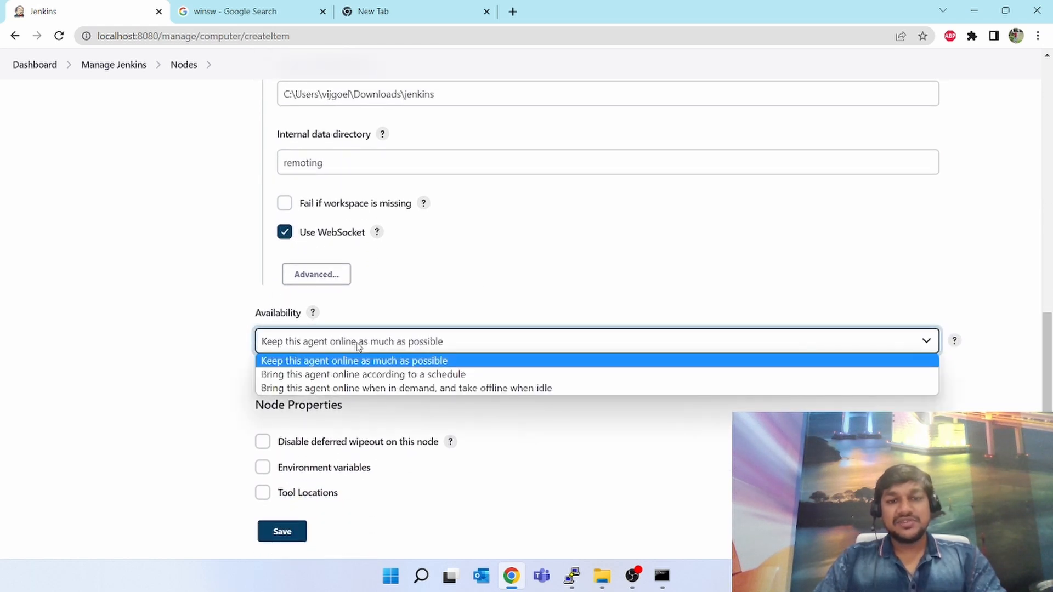
left_click(167, 353)
scroll(167, 353, "down", 1)
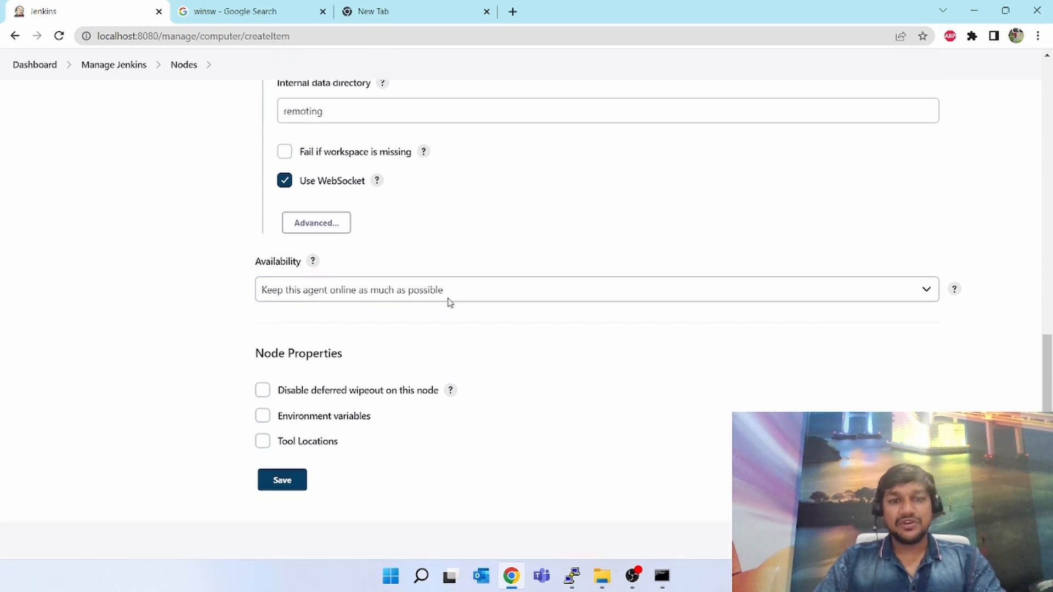
left_click(283, 480)
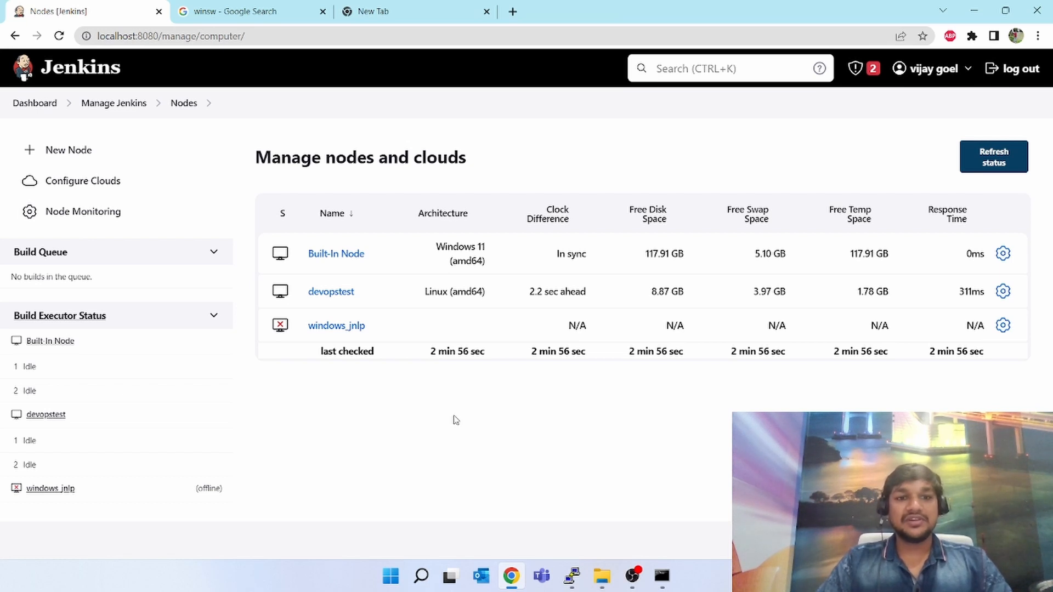
Open the windows_jnlp node's status page and review its agent command-line launch instructions
left_click(336, 325)
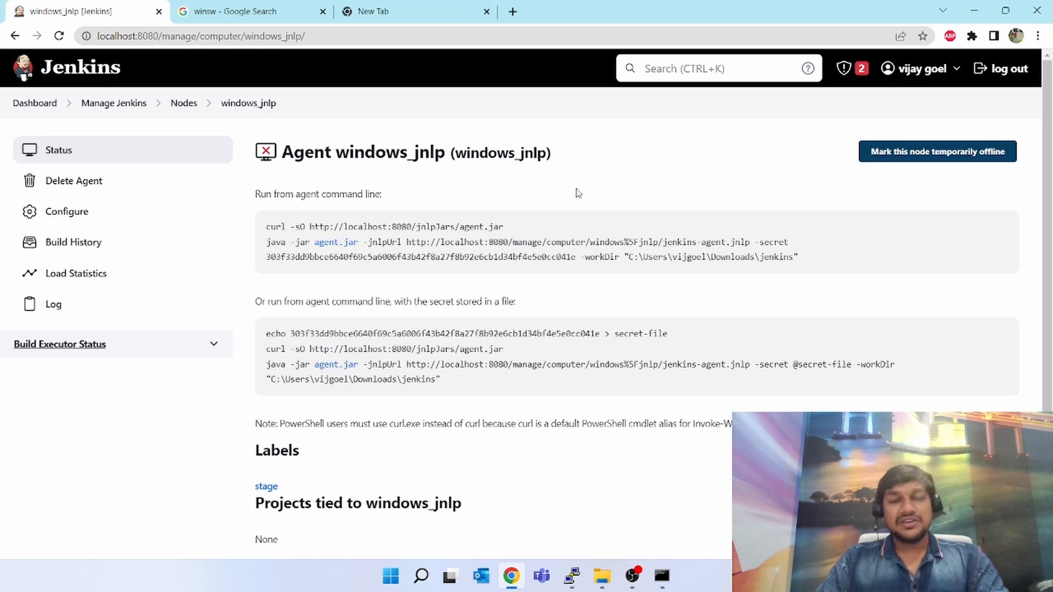
scroll(570, 191, "down", 1)
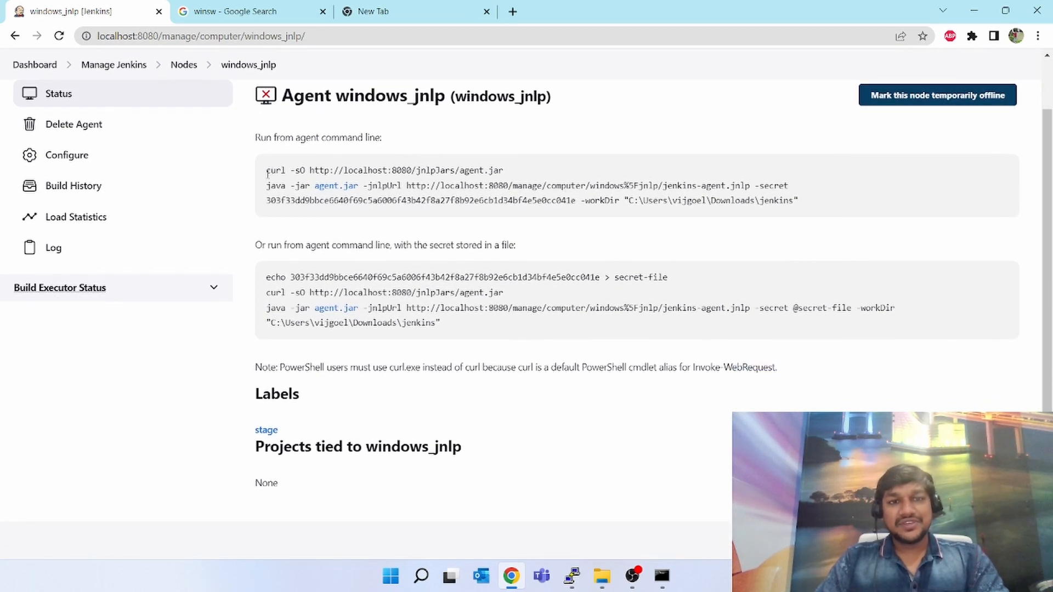
left_click_drag(267, 171, 825, 202)
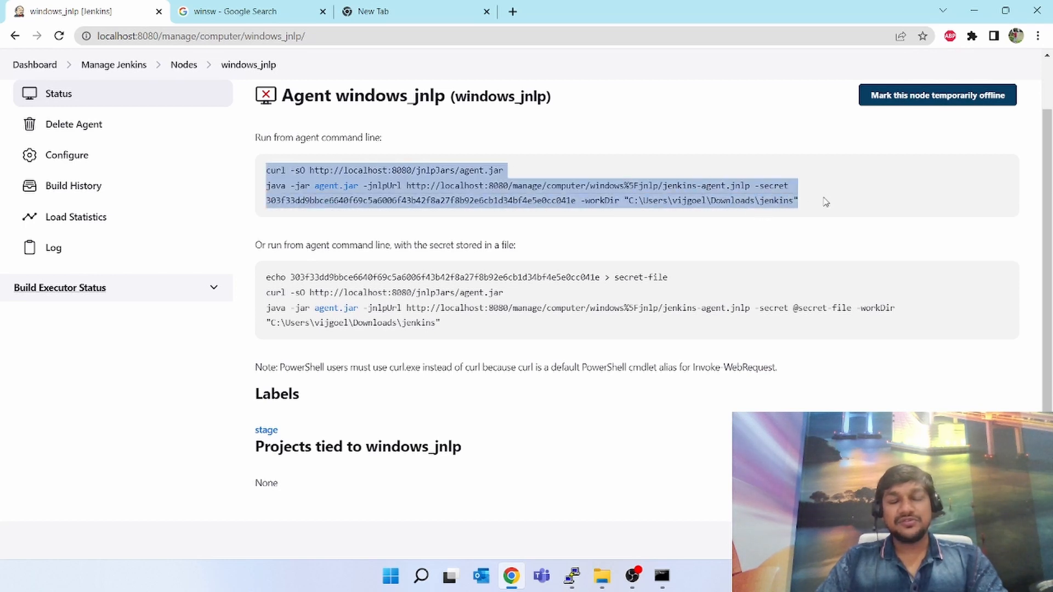
left_click(675, 138)
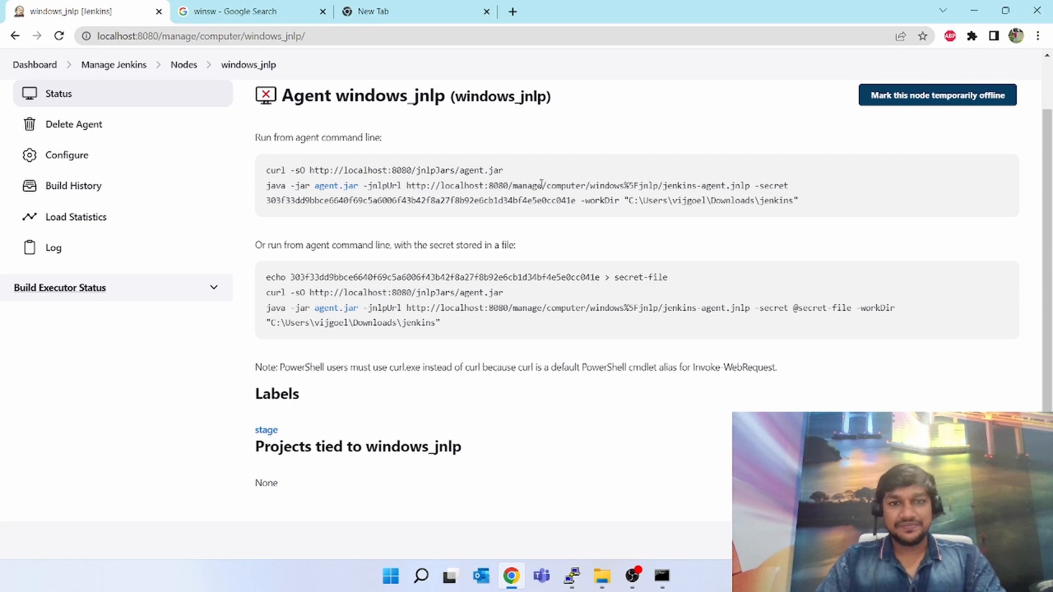
Switch to File Explorer and open a command prompt in the Downloads\jenkins folder using cmd
key("alt+Tab")
left_click(543, 137)
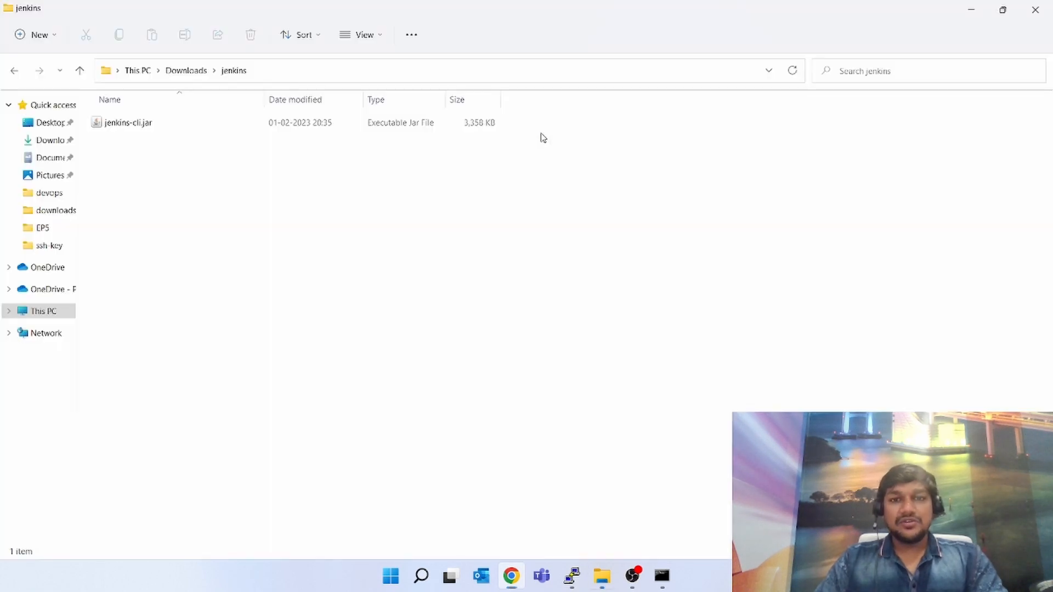
left_click(383, 72)
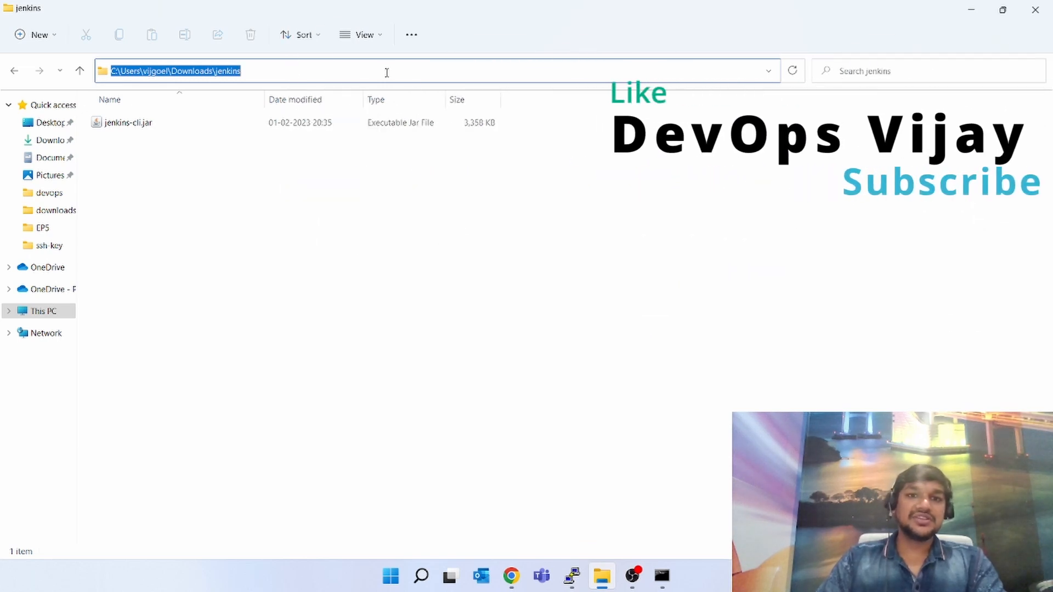
type("cmd")
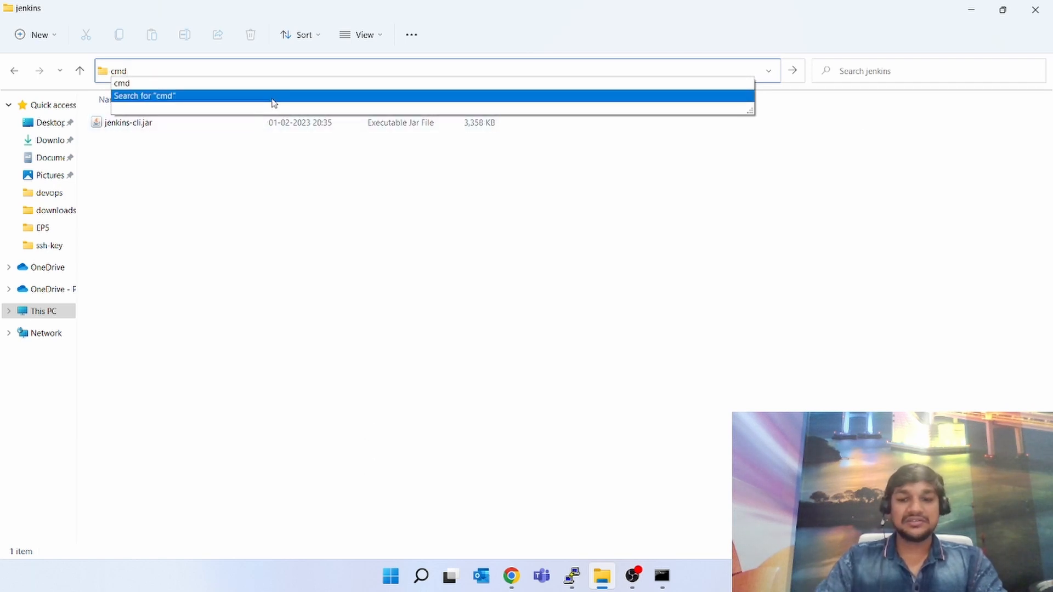
key("Return")
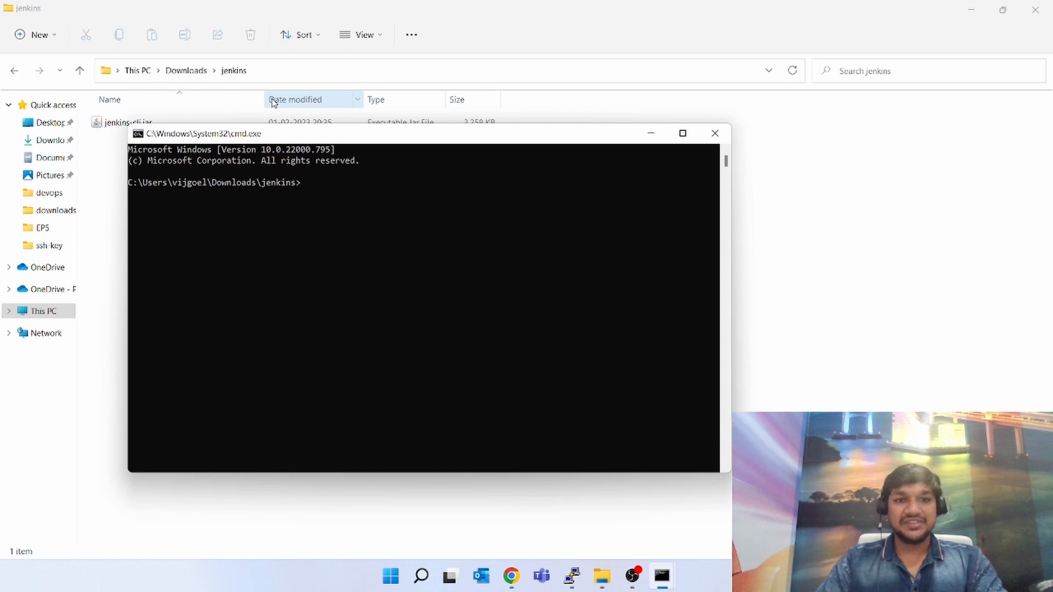
left_click_drag(415, 142, 534, 137)
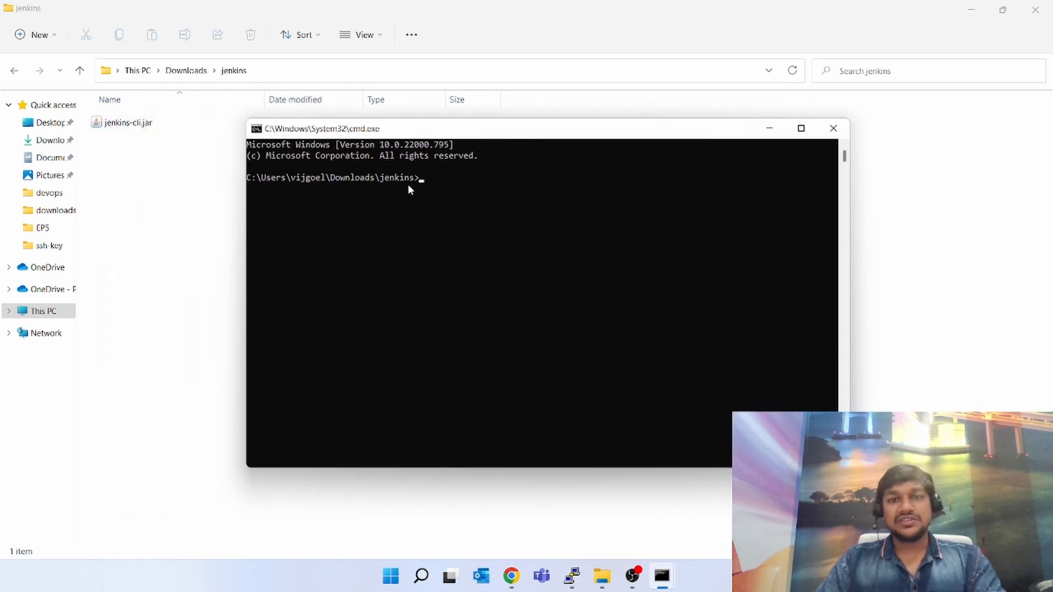
key("alt+Tab")
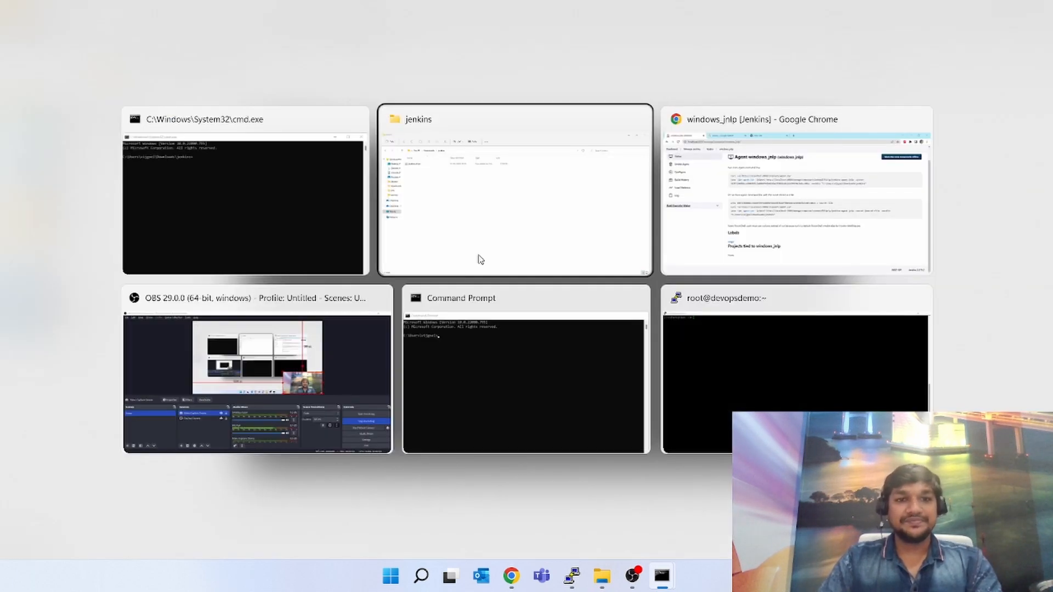
key("alt+Tab")
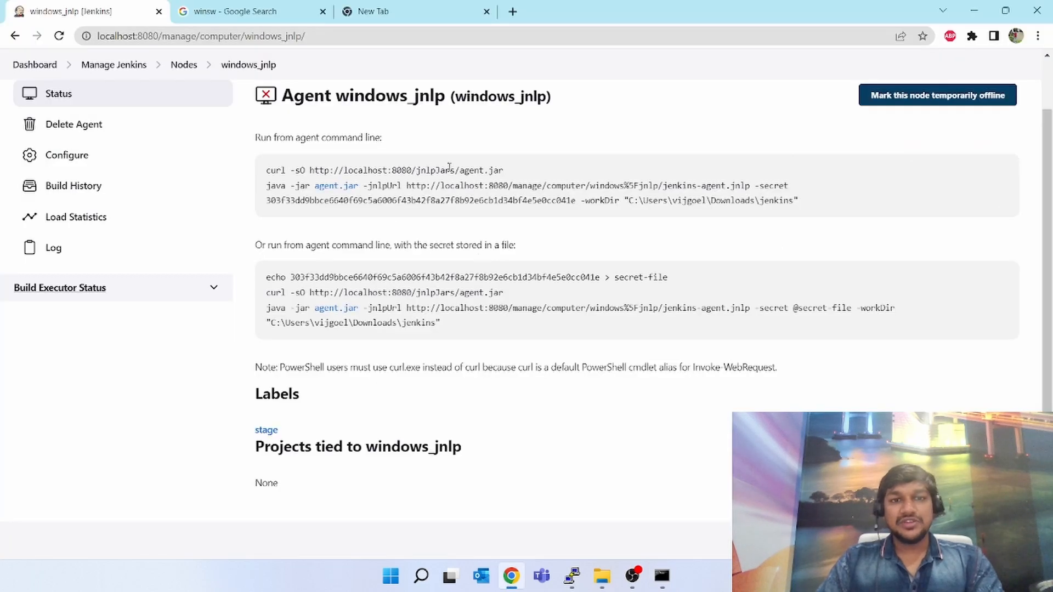
left_click_drag(508, 173, 270, 173)
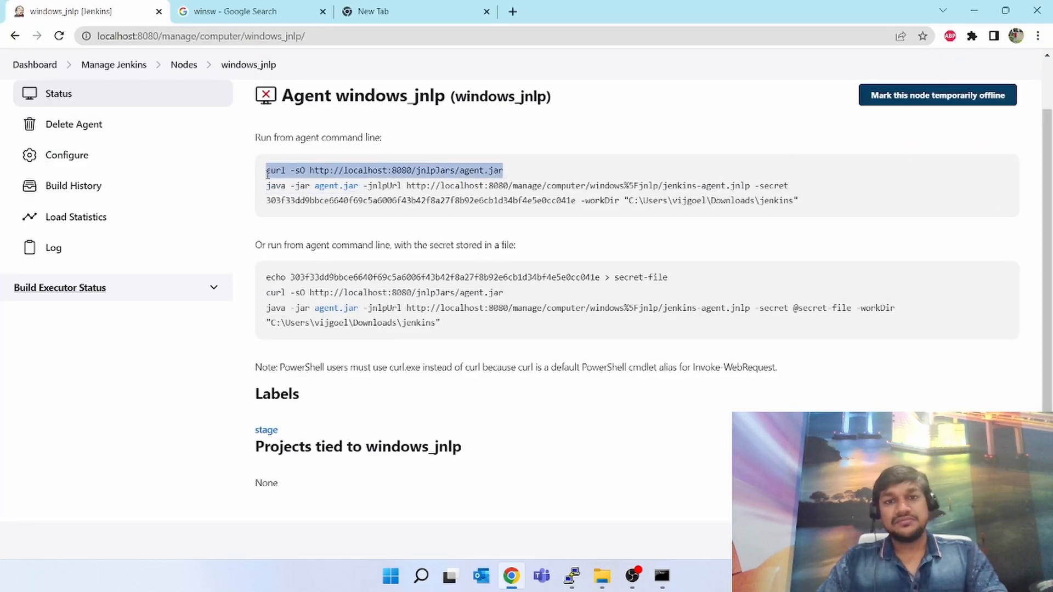
key("alt+Tab")
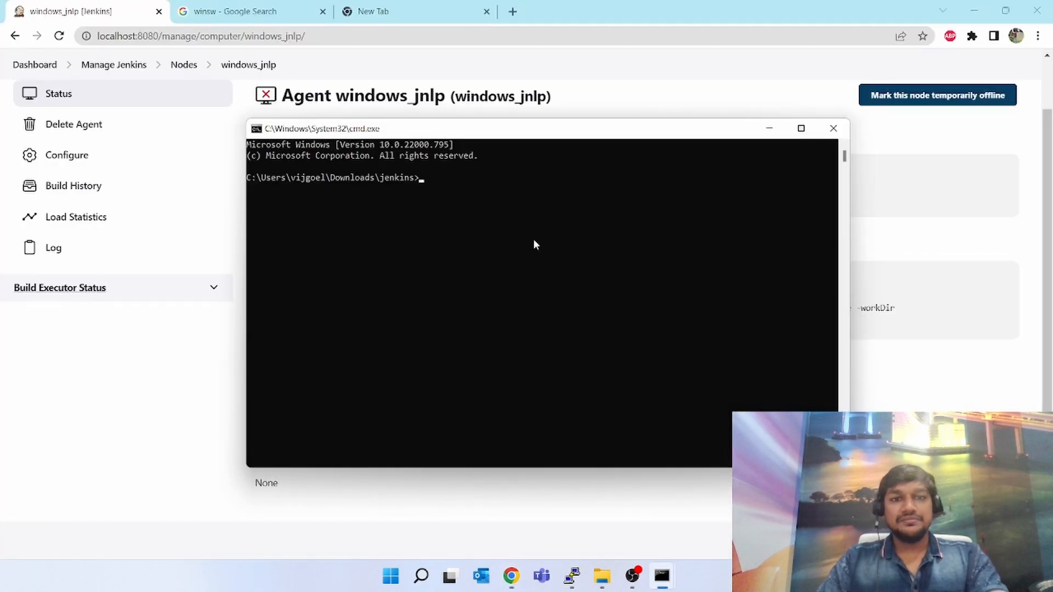
type("curl -sO http://localhost:8080/jnlpJars/agent.jar")
key("Return")
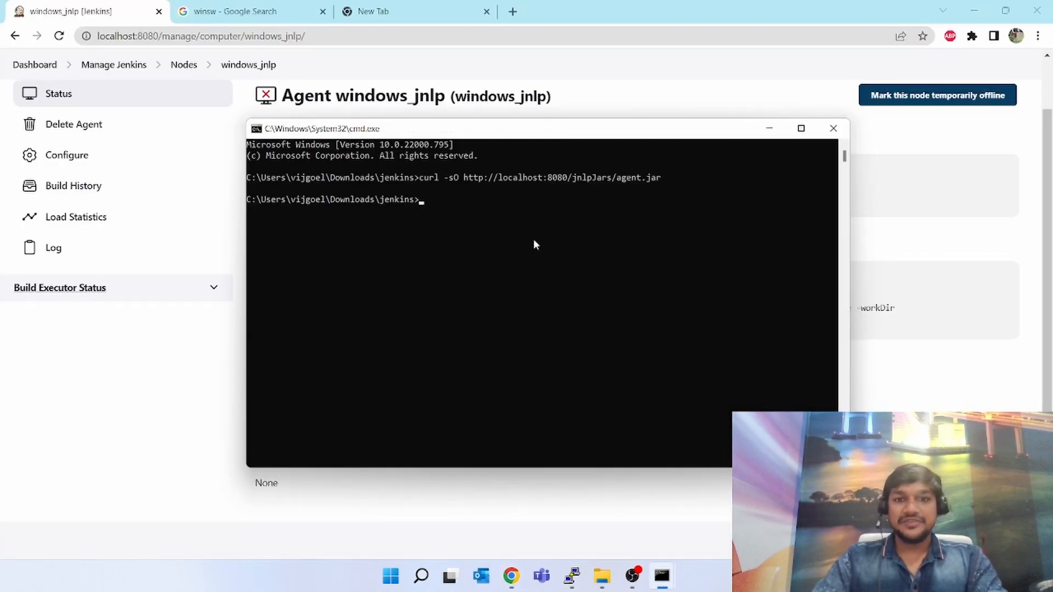
Check the Downloads\jenkins folder in File Explorer for the downloaded agent.jar file
key("alt+Tab")
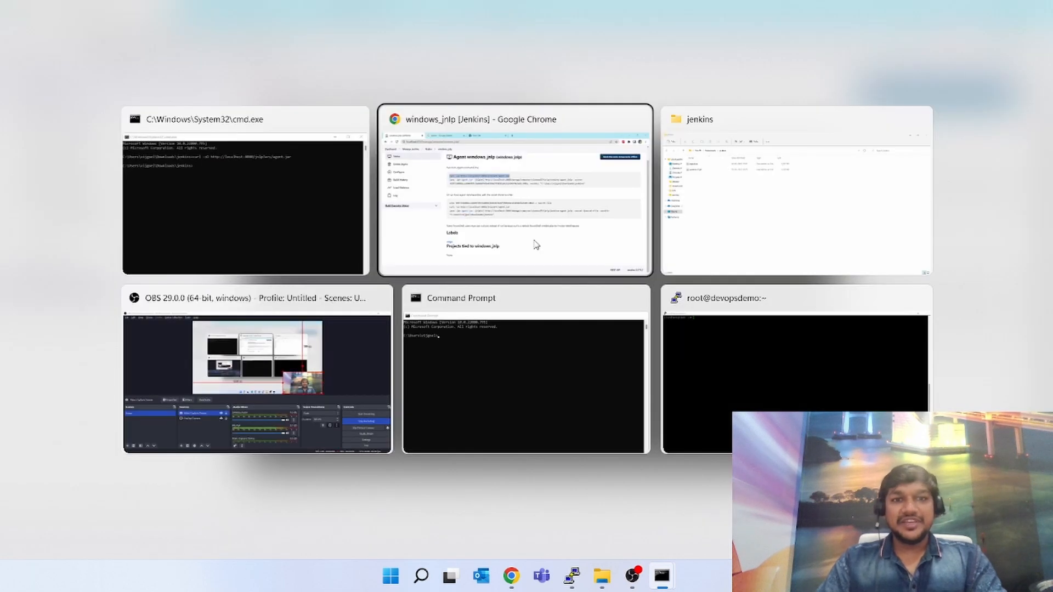
key("alt+Tab")
left_click(159, 128)
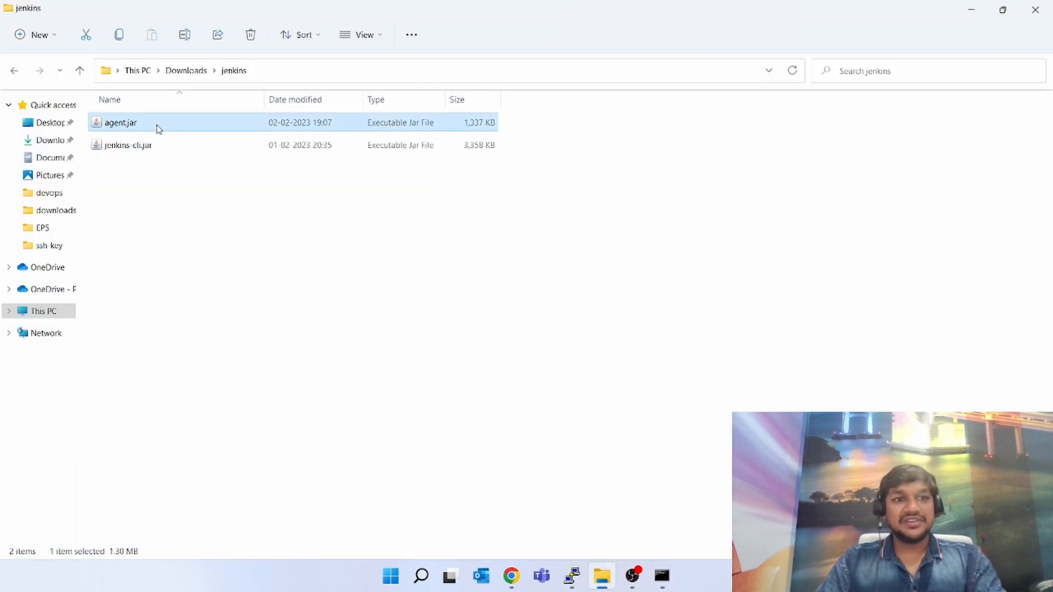
left_click(146, 155)
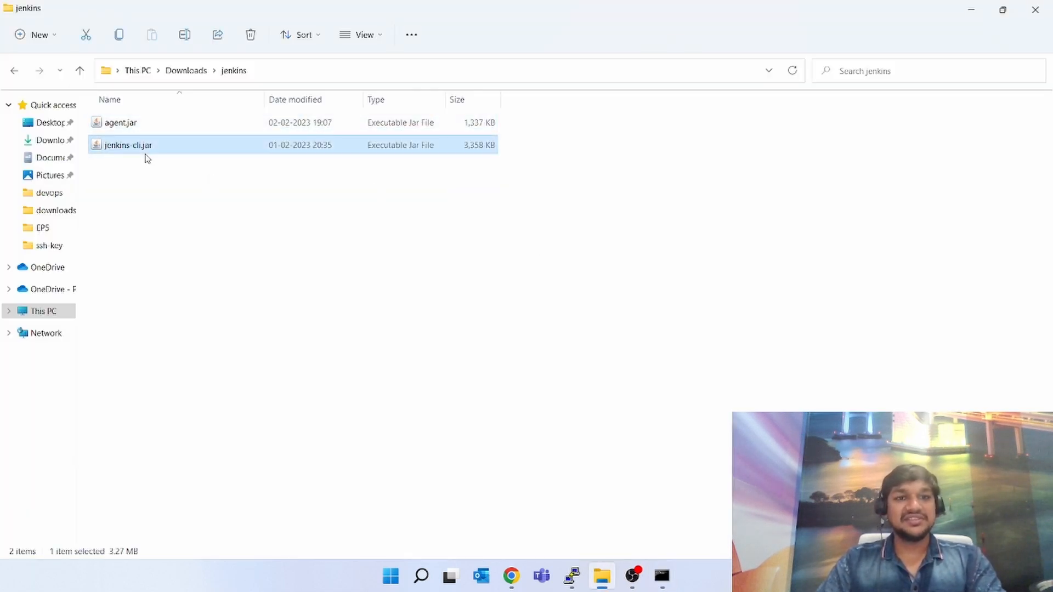
left_click(137, 123)
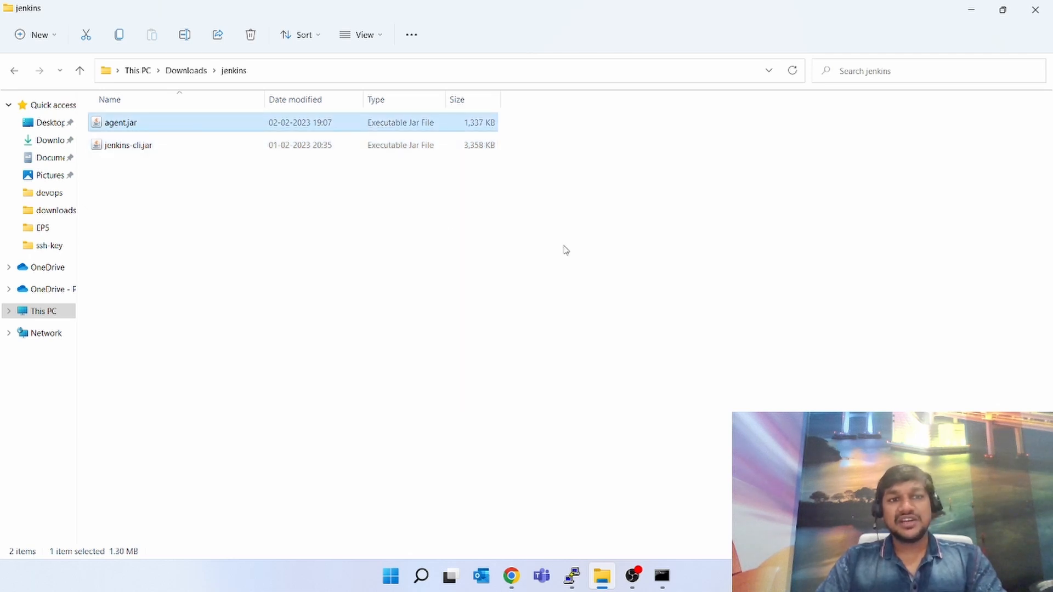
Return to the windows_jnlp page in Chrome and copy the full java -jar agent.jar launch command, including its secret and work directory
key("alt+Tab")
key("Escape")
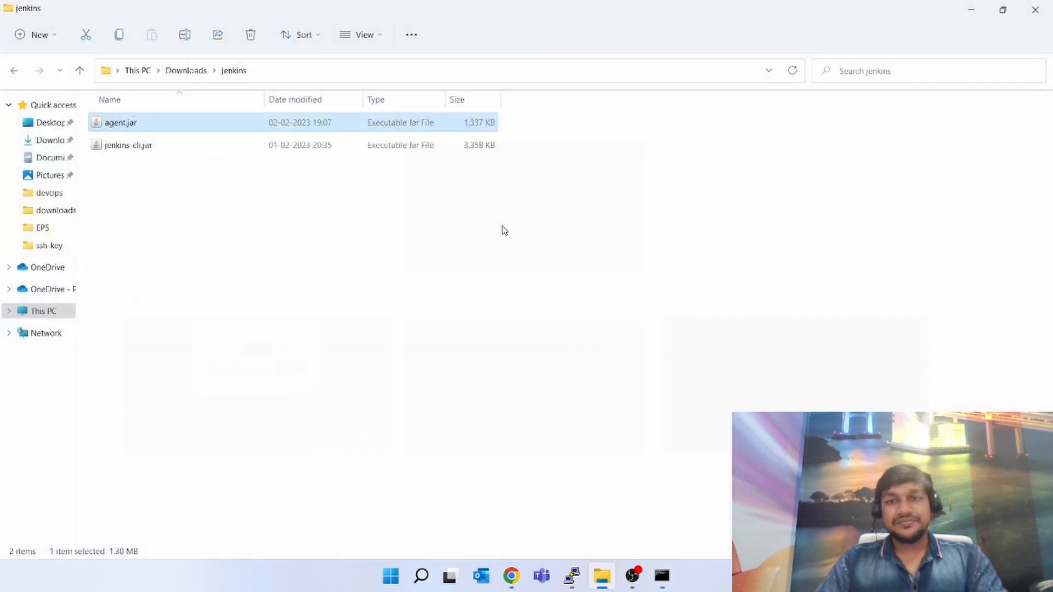
key("alt+Tab")
key("alt+Tab")
key("alt+Tab")
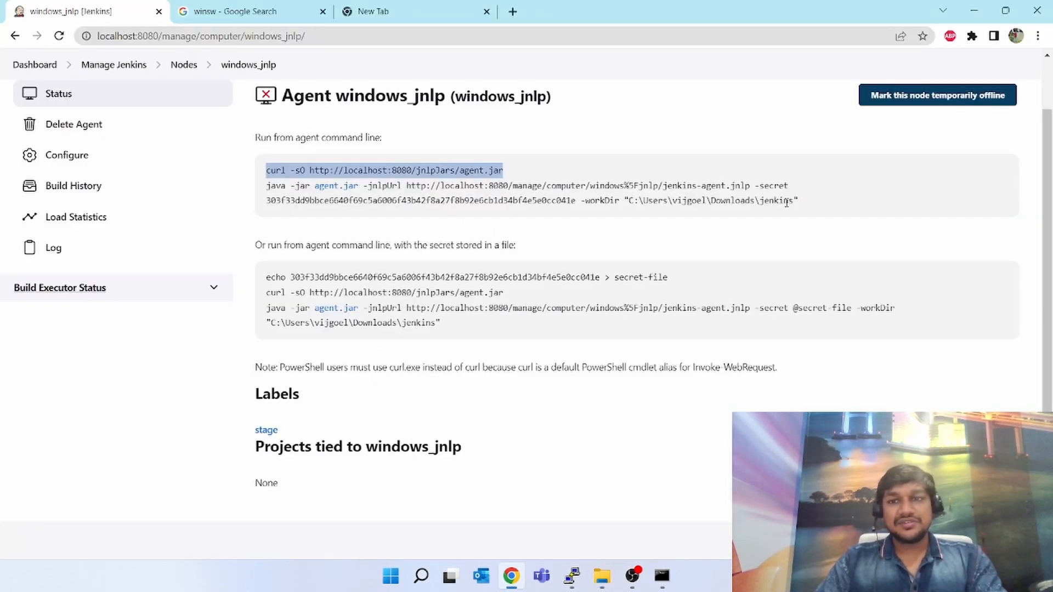
left_click_drag(808, 205, 268, 188)
key("ctrl+c")
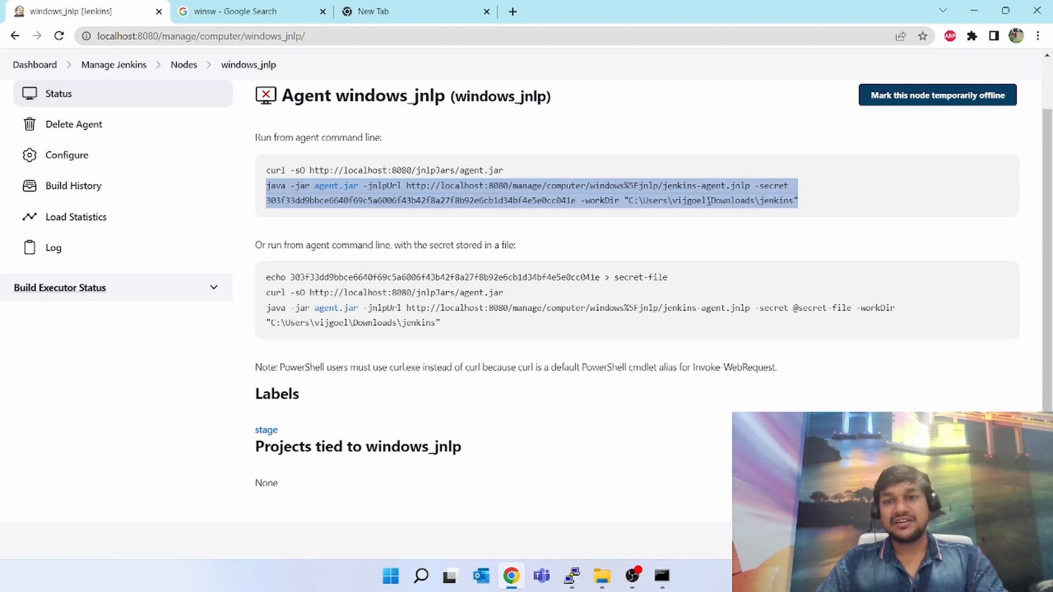
Paste the java -jar agent.jar command with the agent secret into the Downloads\jenkins command prompt and run it
key("alt+Tab")
left_click(755, 214)
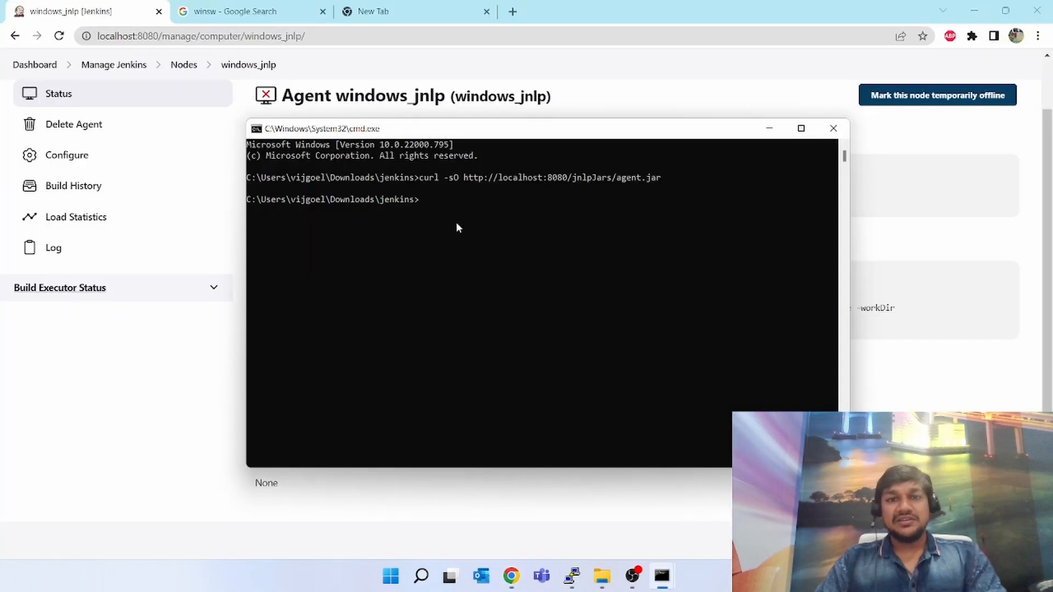
key("ctrl+v")
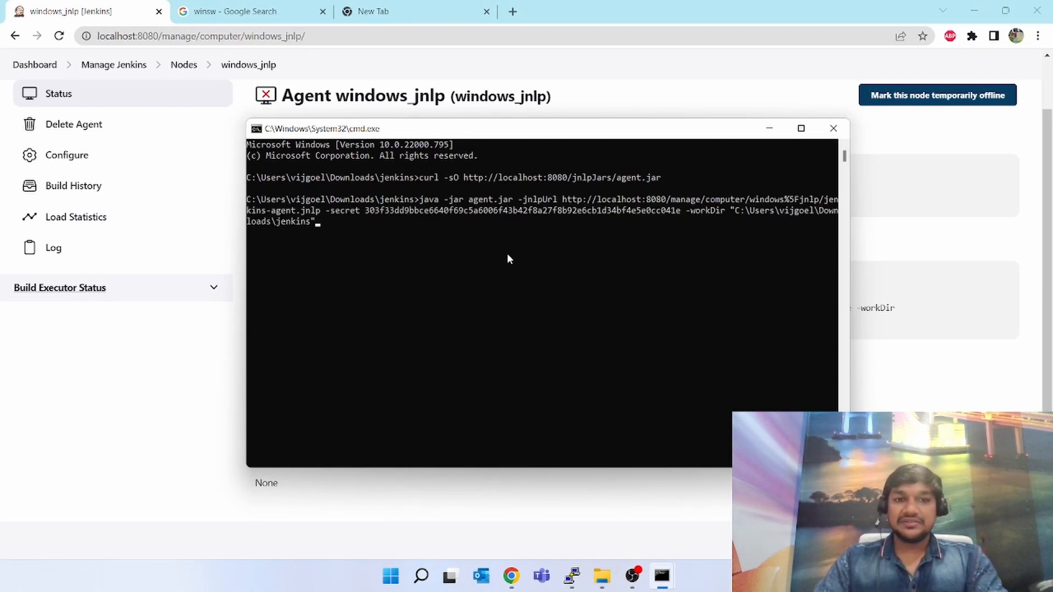
key("Return")
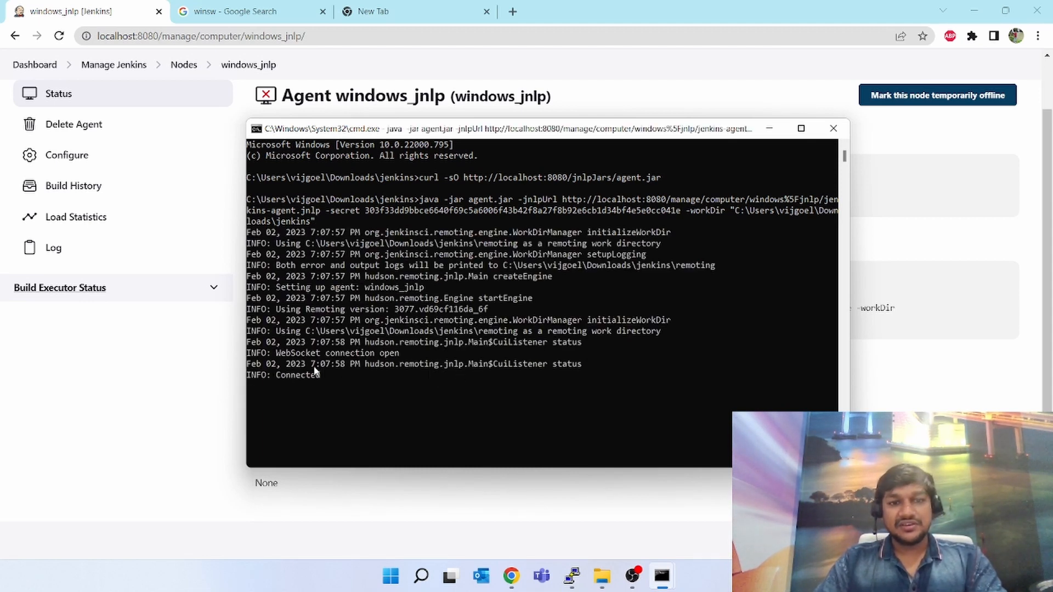
Check the agent's connection status in the command output and on the windows_jnlp page reached from the Jenkins Nodes list
left_click_drag(318, 373, 247, 384)
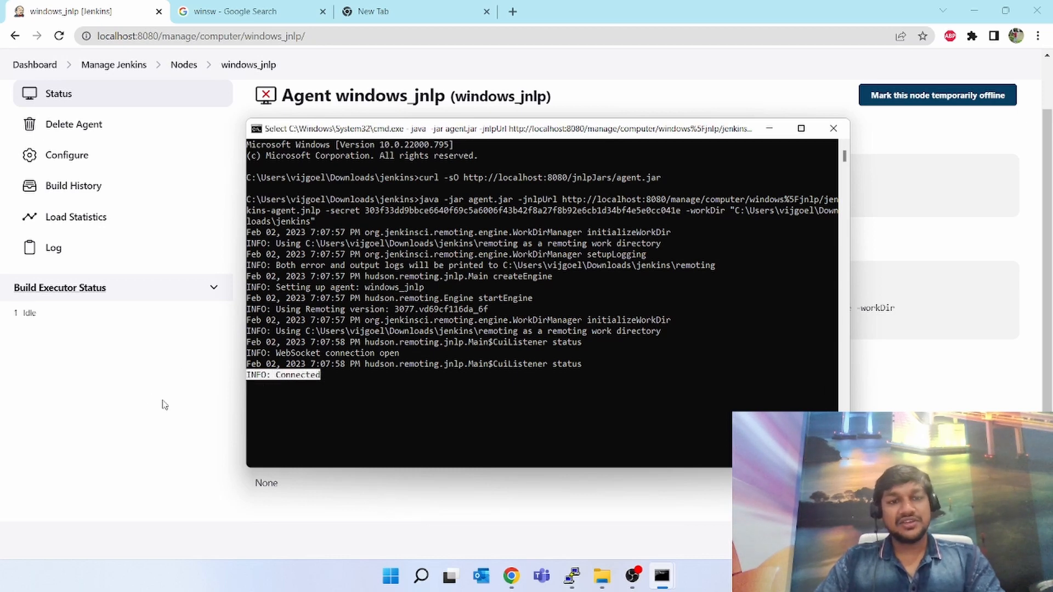
left_click(165, 404)
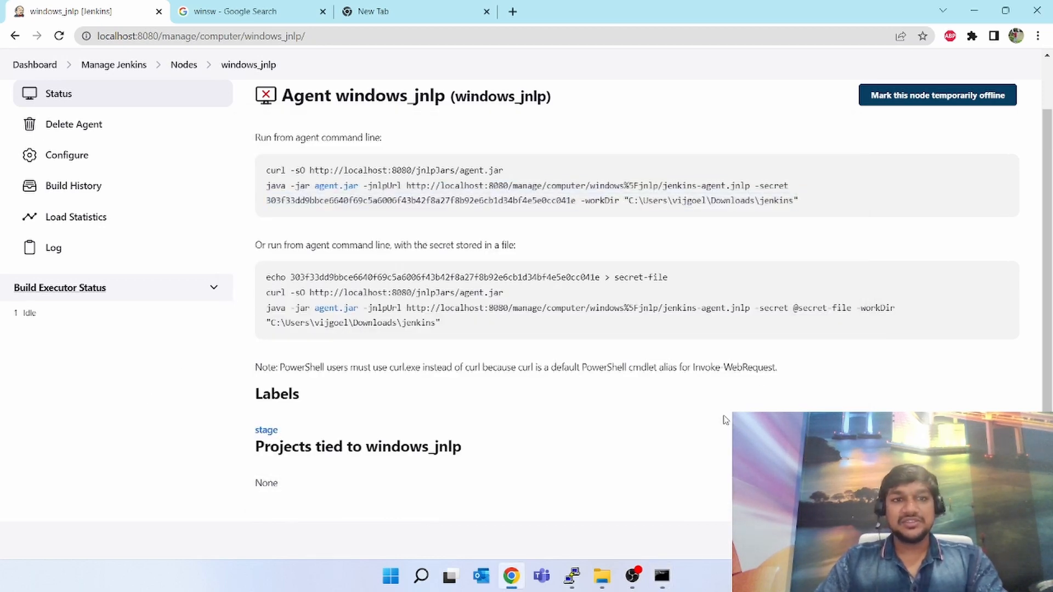
scroll(729, 417, "up", 1)
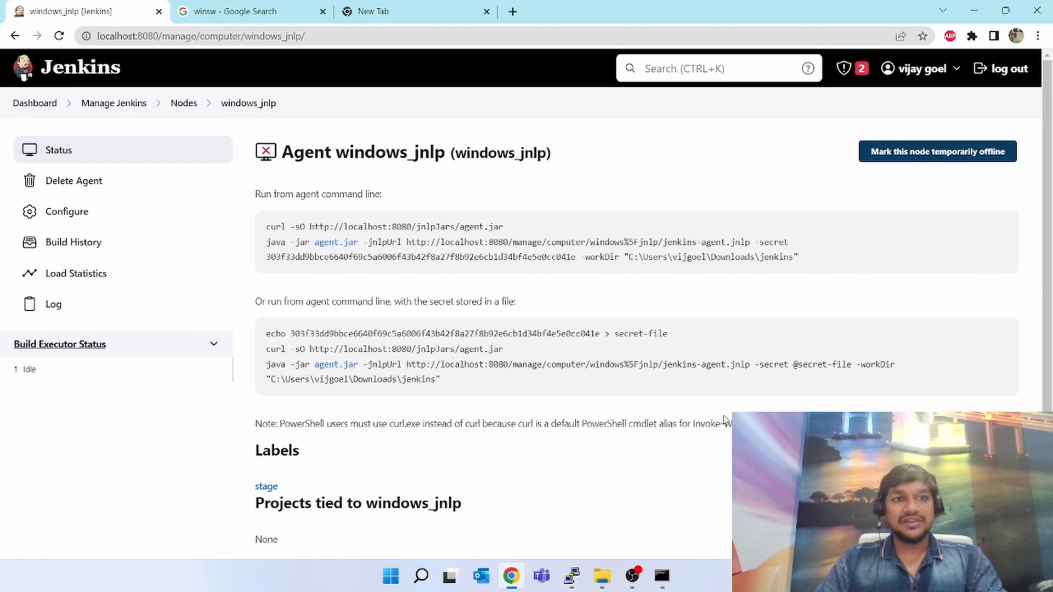
left_click(186, 104)
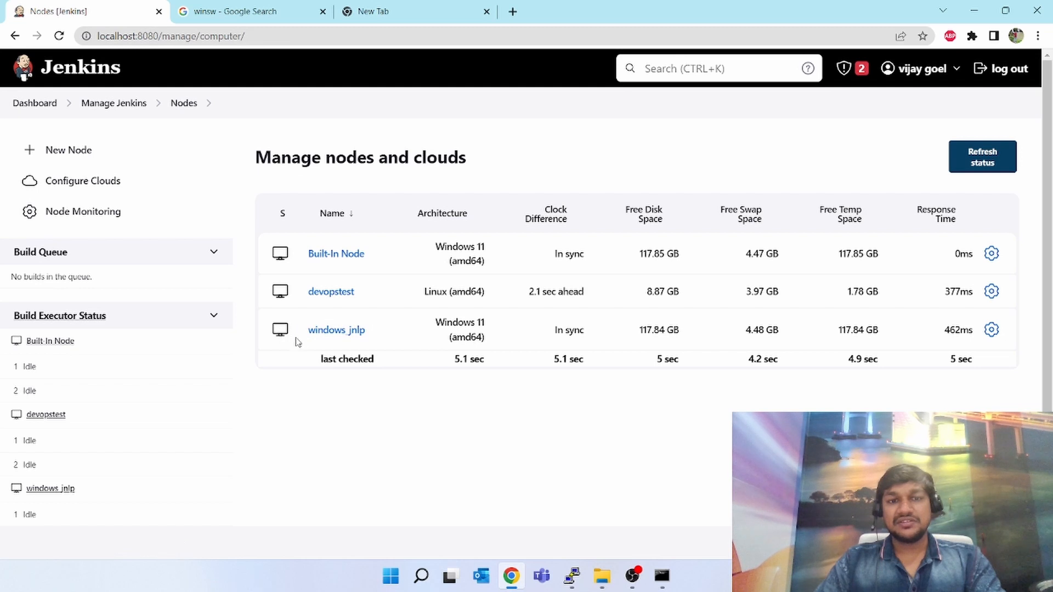
left_click(329, 331)
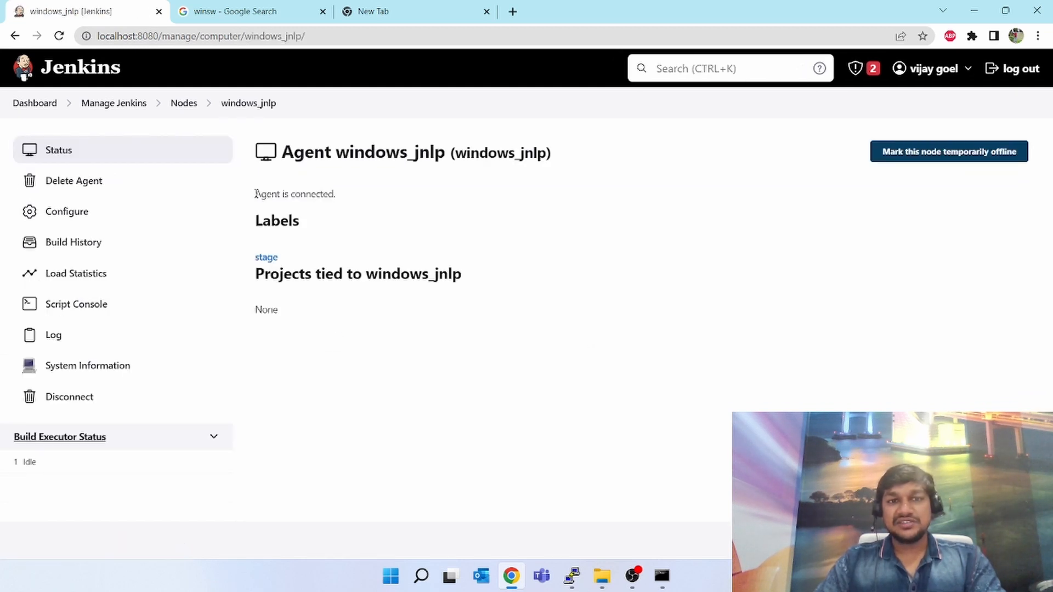
left_click_drag(255, 194, 341, 194)
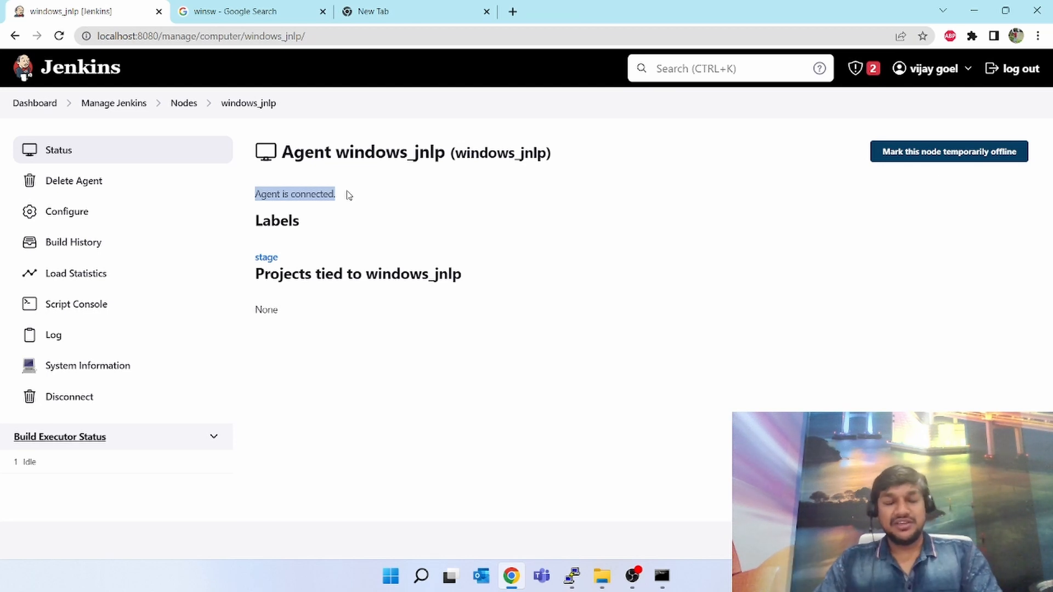
Switch back to the command prompt running the agent and examine its connection log
key("alt+Tab")
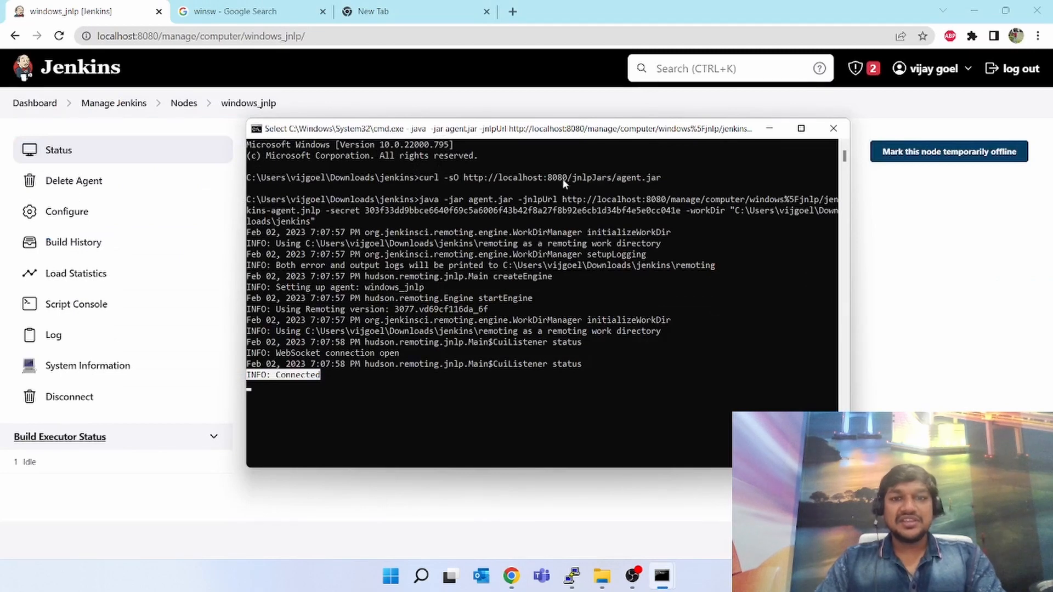
left_click_drag(560, 138, 542, 70)
left_click(654, 301)
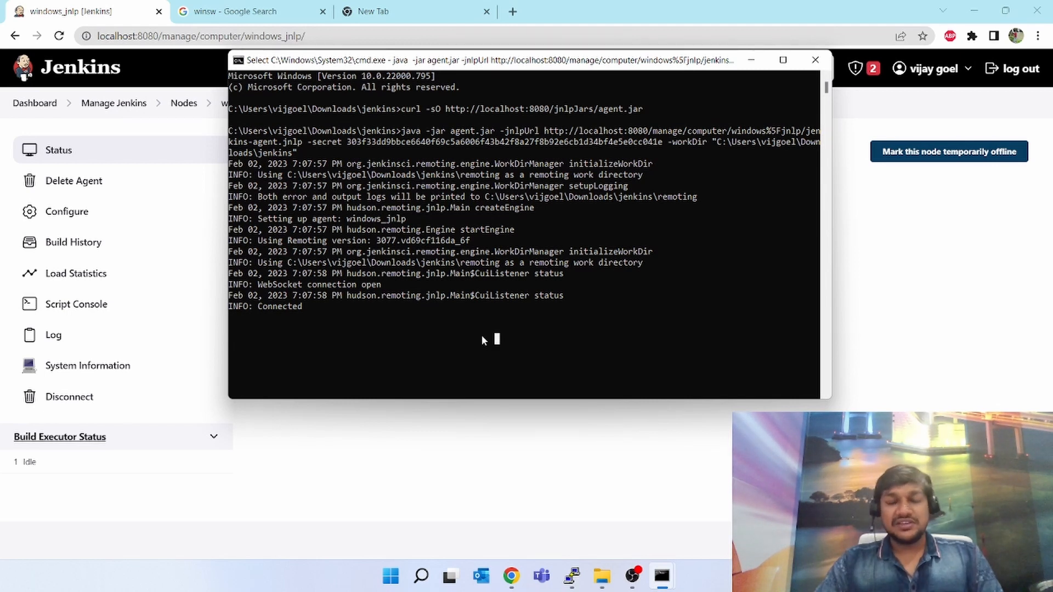
Stop the running agent.jar process in the Downloads\jenkins command prompt and minimize its window
left_click(554, 429)
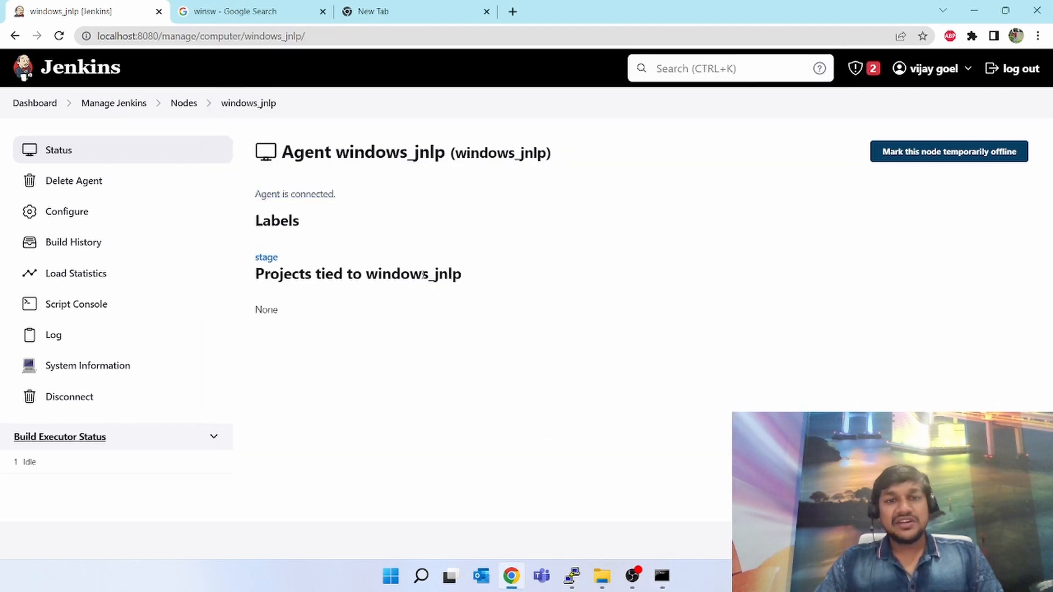
key("alt+Tab")
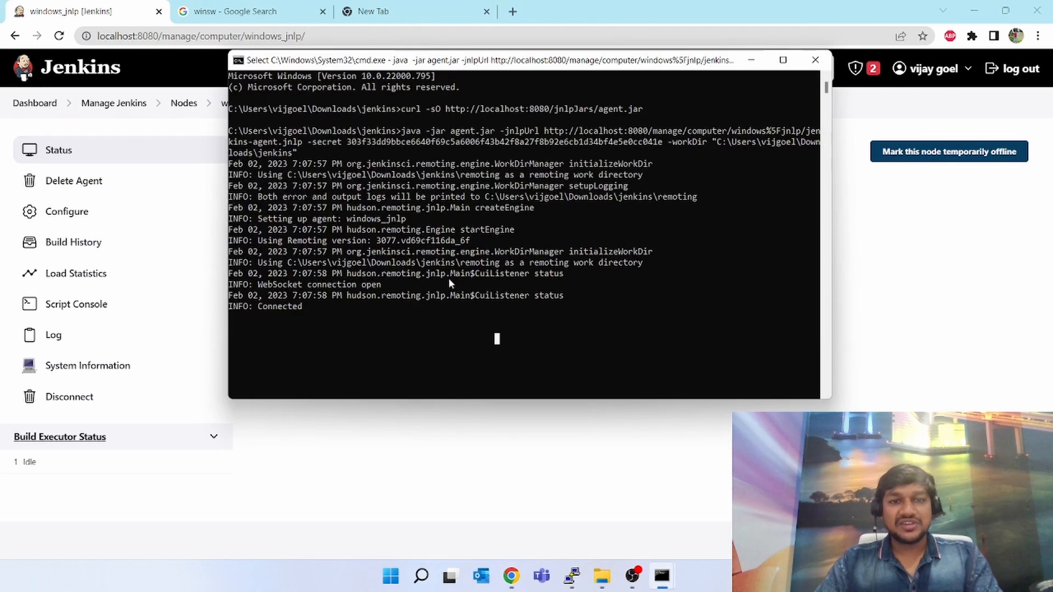
key("Escape")
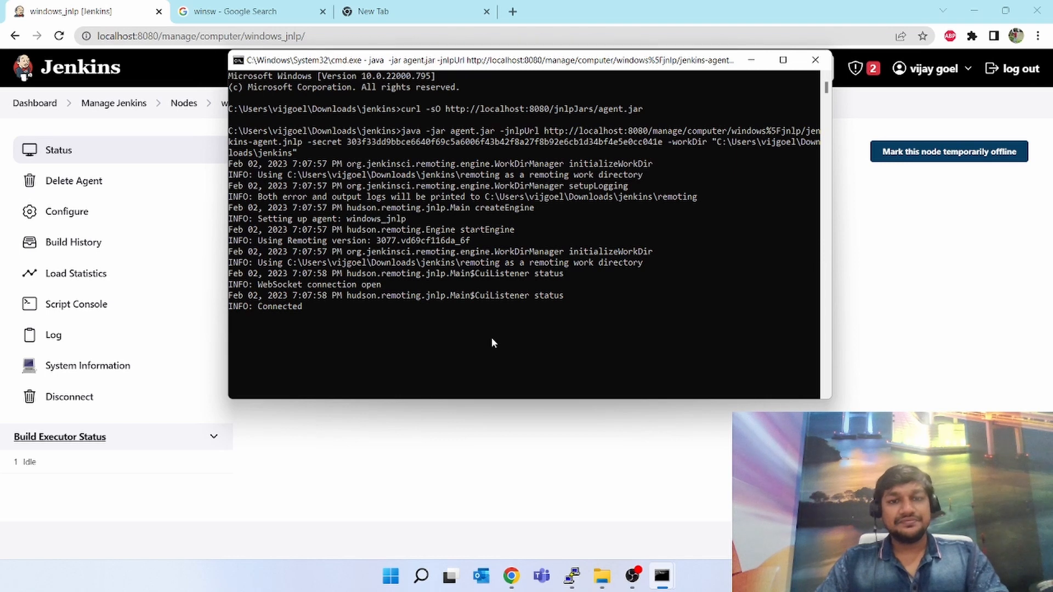
key("ctrl+c")
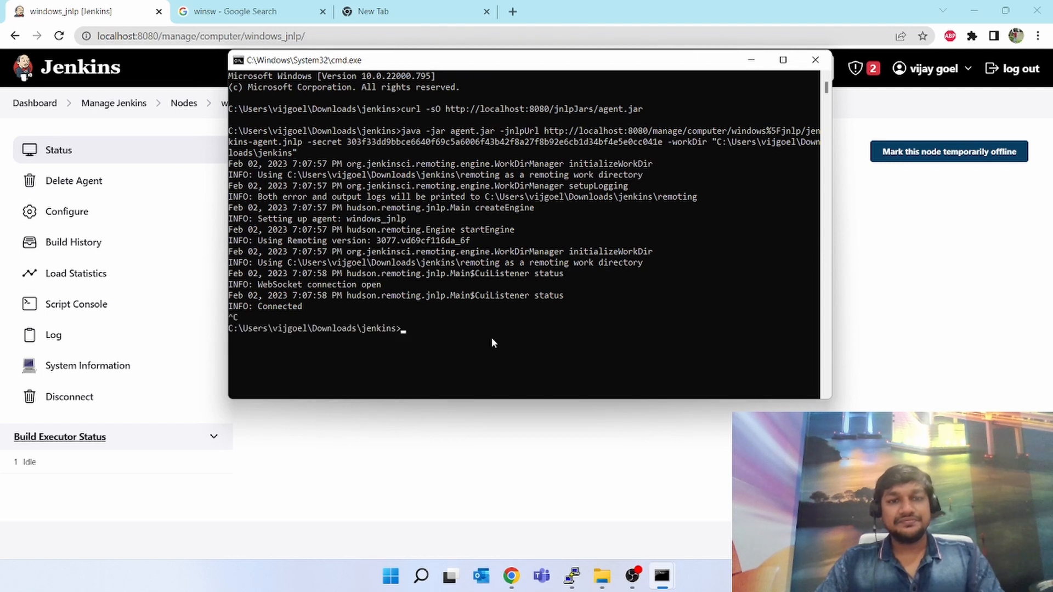
left_click(751, 60)
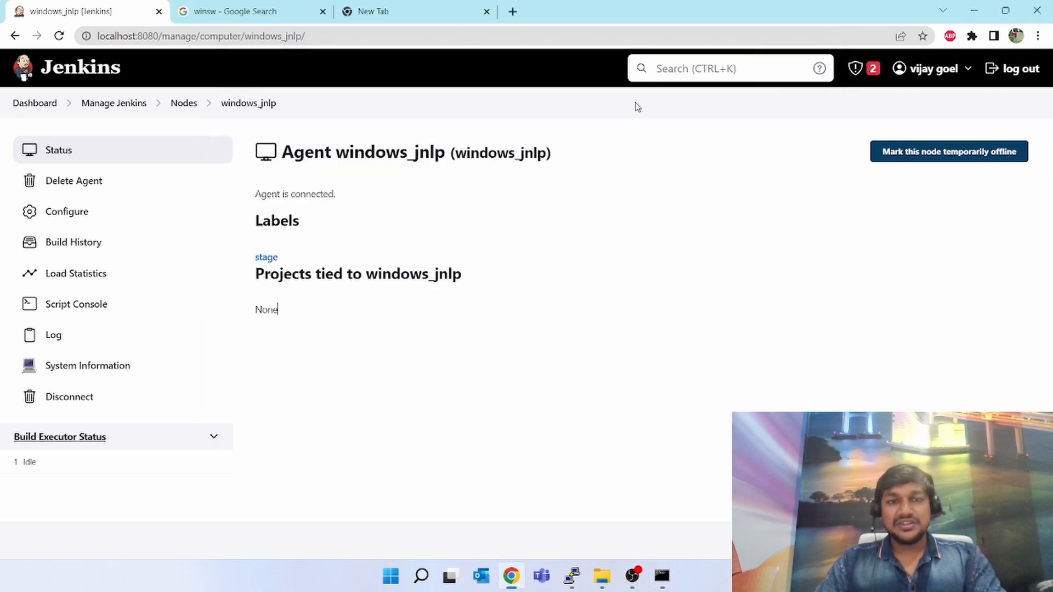
Reload the windows_jnlp node page and check the agent's connection status and error trace
left_click(364, 35)
key("Return")
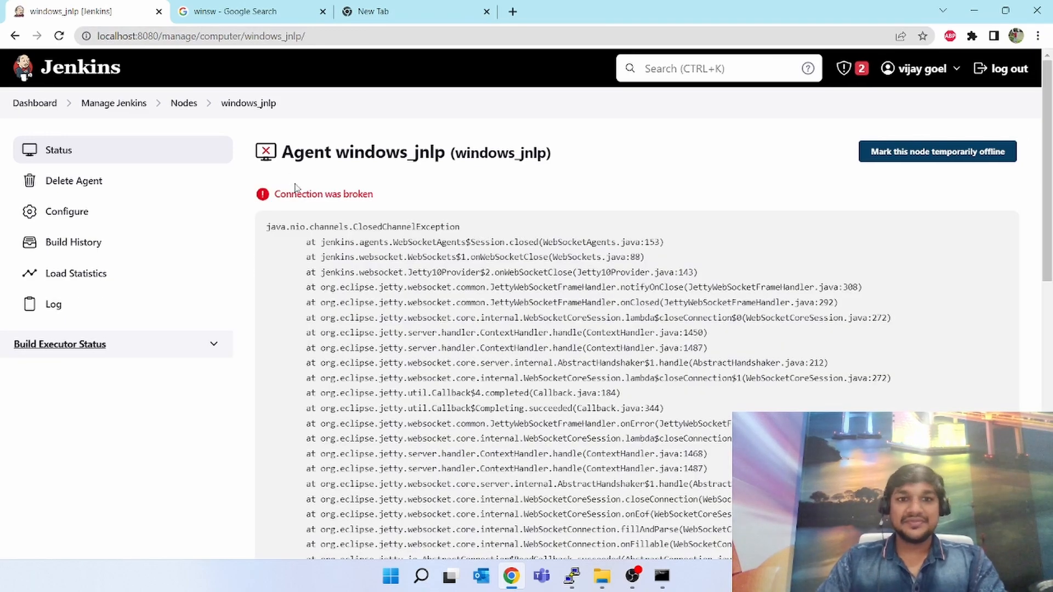
left_click_drag(277, 194, 389, 192)
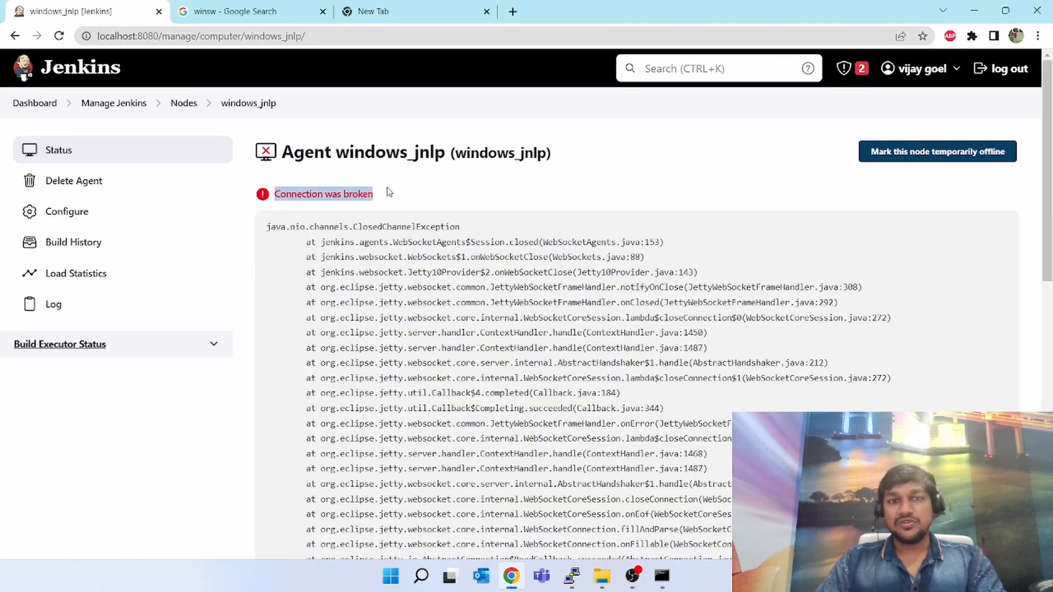
left_click(481, 197)
scroll(480, 198, "down", 9)
scroll(480, 197, "up", 9)
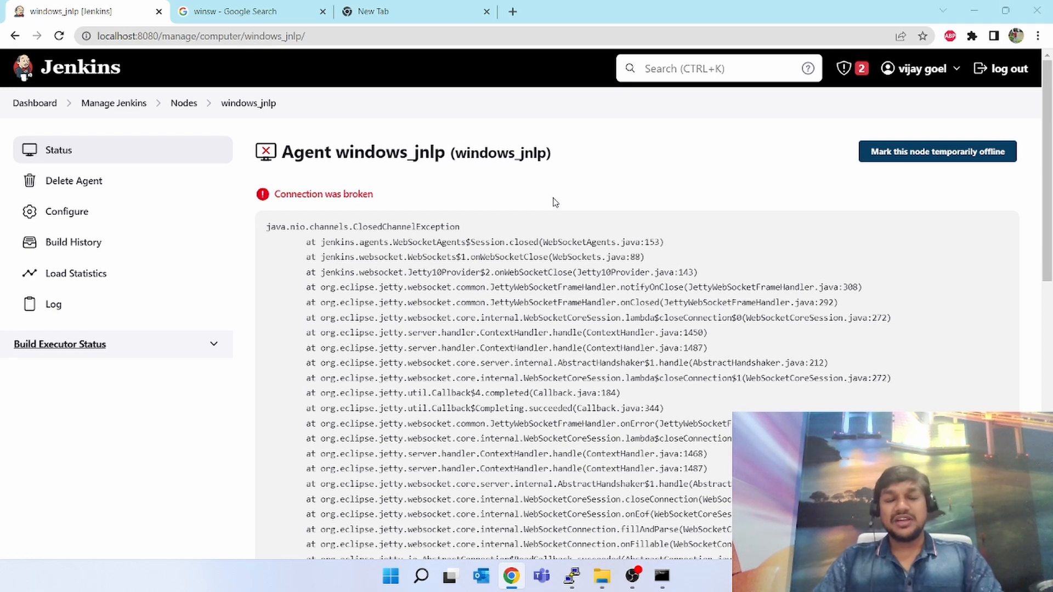
Review the java launch command and its log output in the command prompt, and return to Chrome
key("alt+Tab")
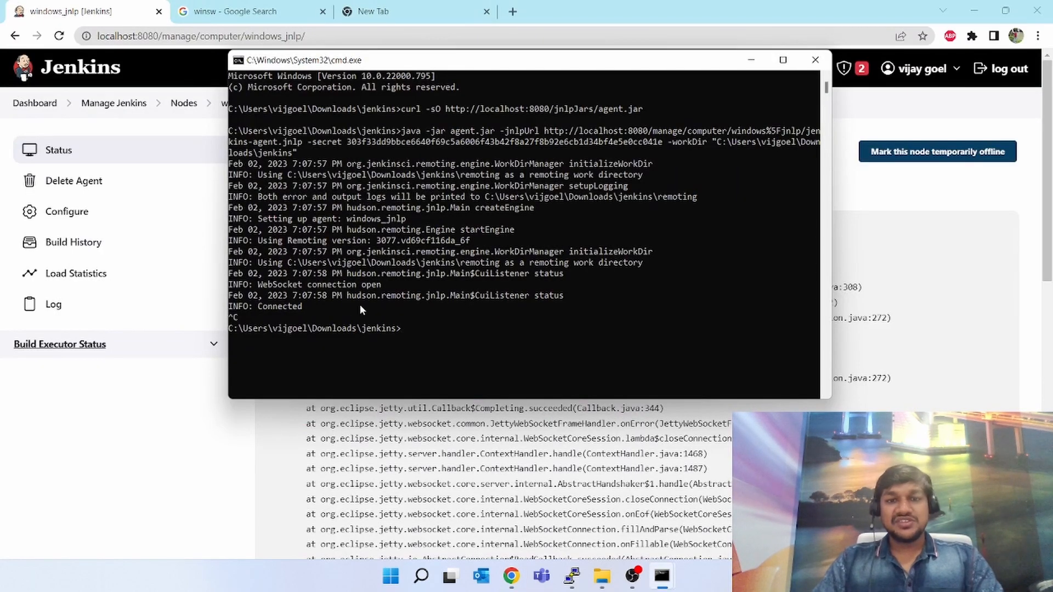
left_click_drag(307, 306, 225, 137)
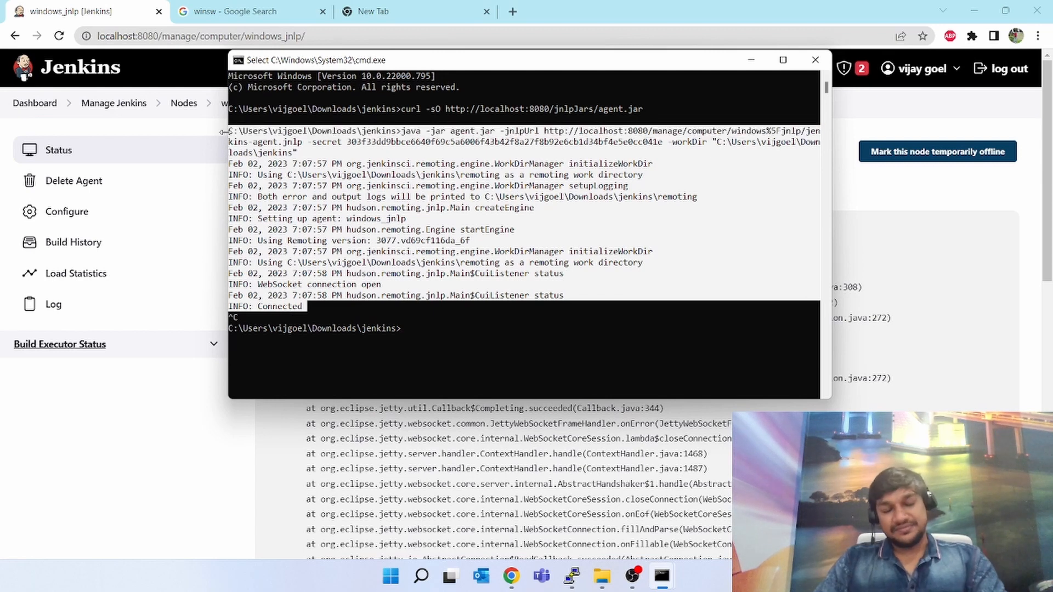
left_click(431, 311)
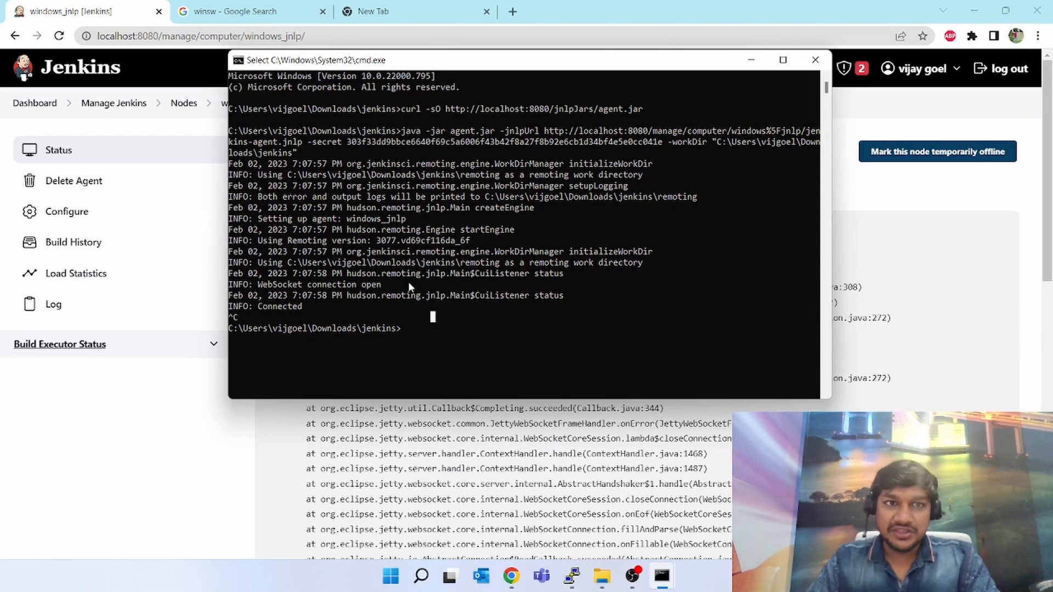
left_click(213, 455)
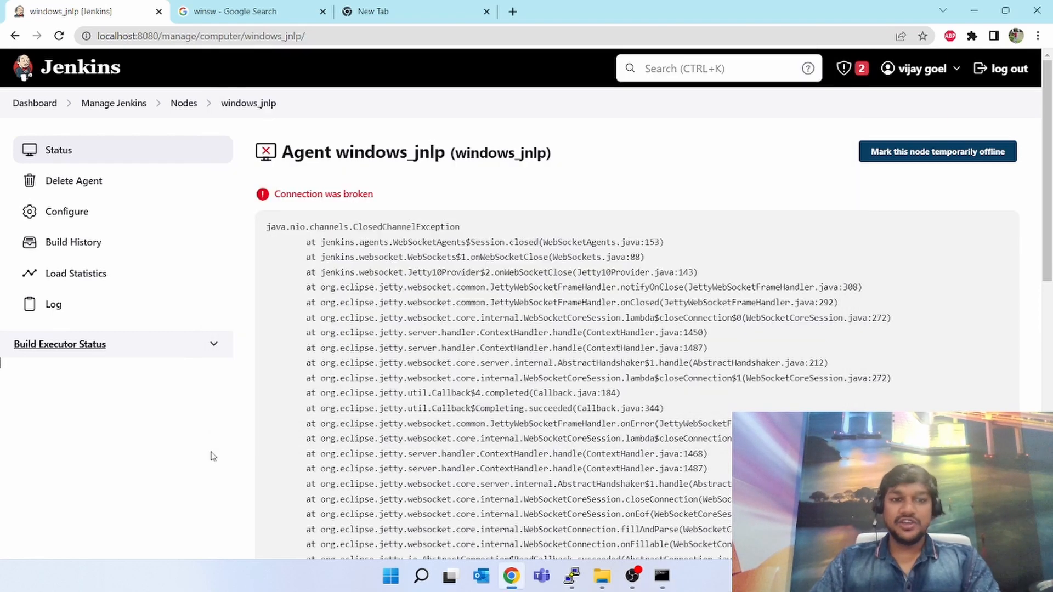
Open the winsw/winsw GitHub repository from the Google results for winsw and go to its releases page
left_click(252, 10)
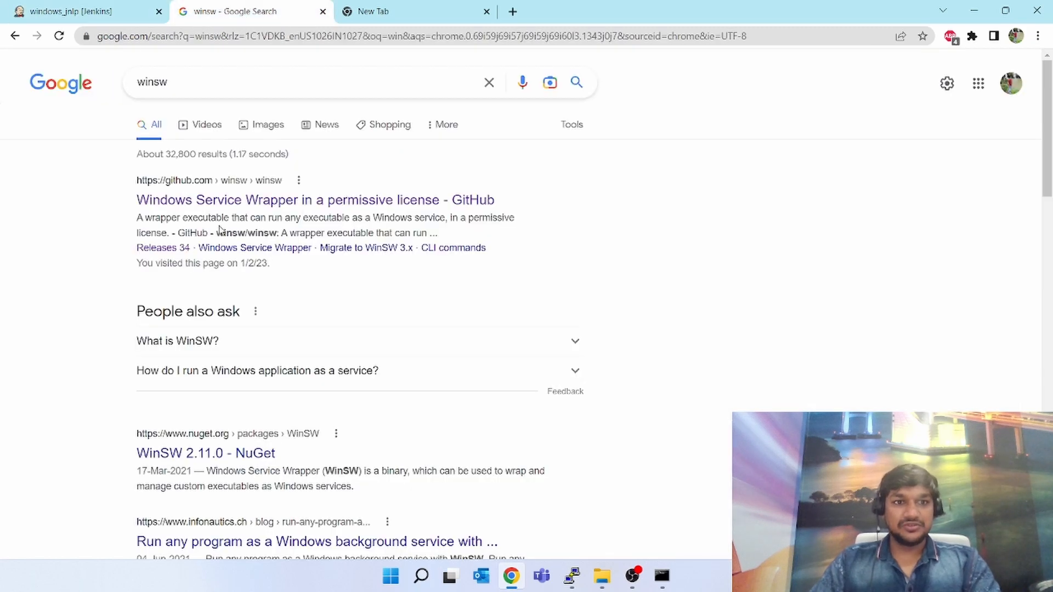
left_click(268, 202)
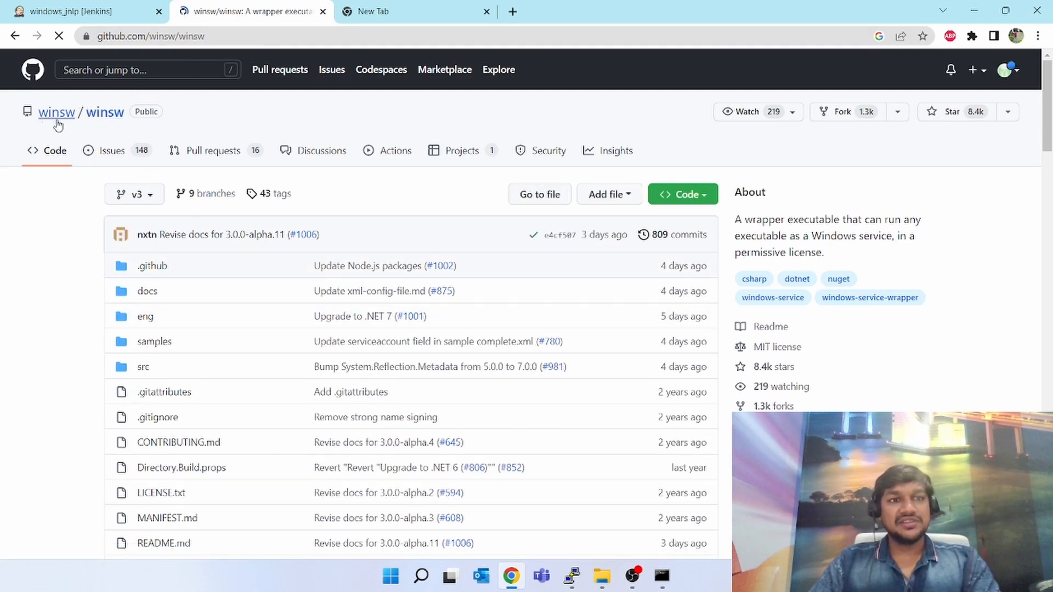
scroll(372, 308, "down", 1)
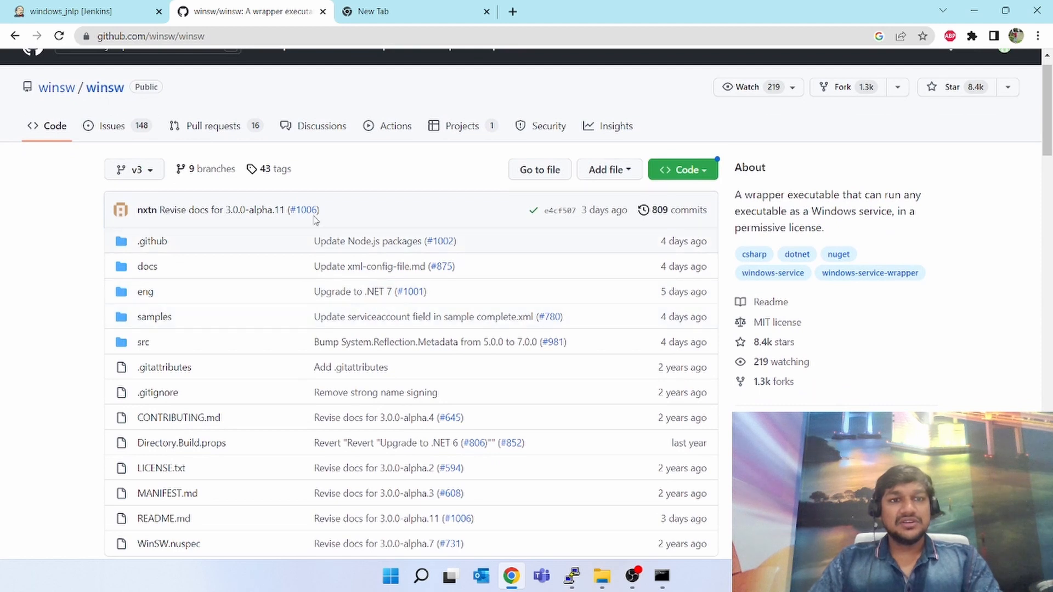
left_click(281, 173)
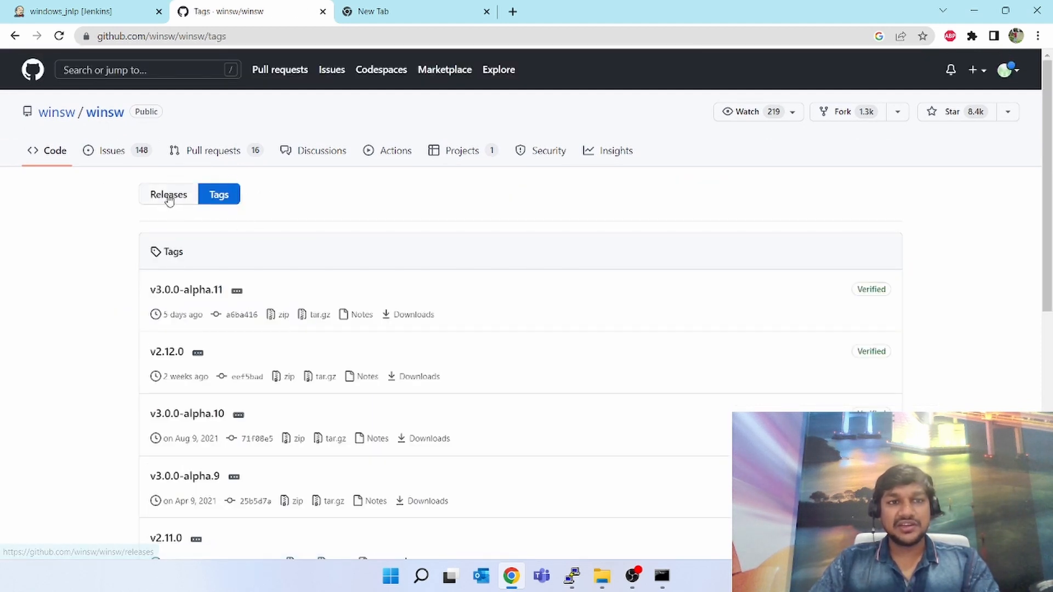
left_click(169, 196)
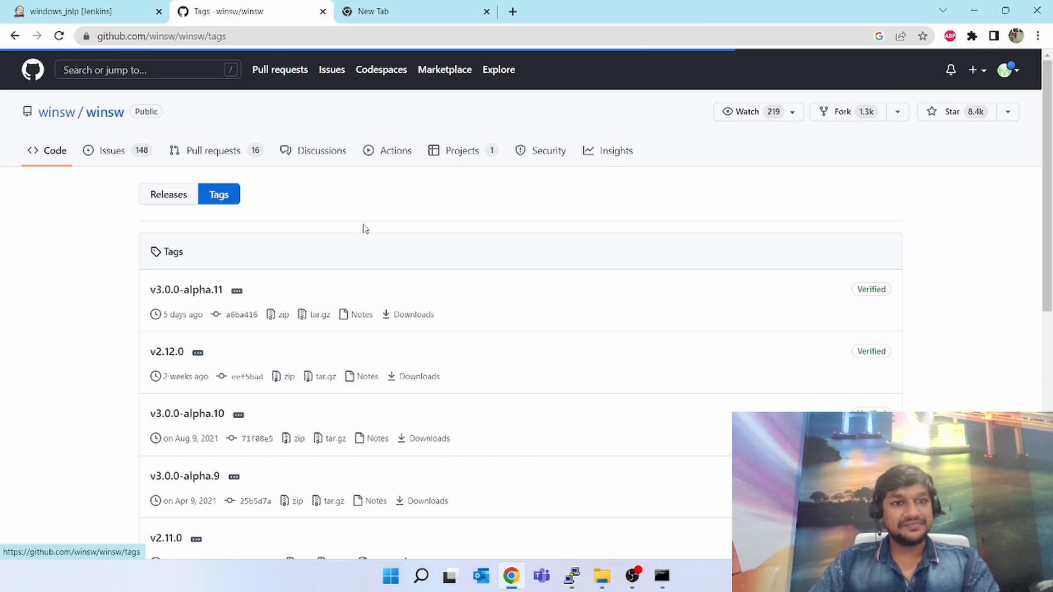
Download WinSW-x64.exe from the assets of WinSW release v2.12.0
scroll(527, 277, "down", 1)
scroll(529, 278, "down", 6)
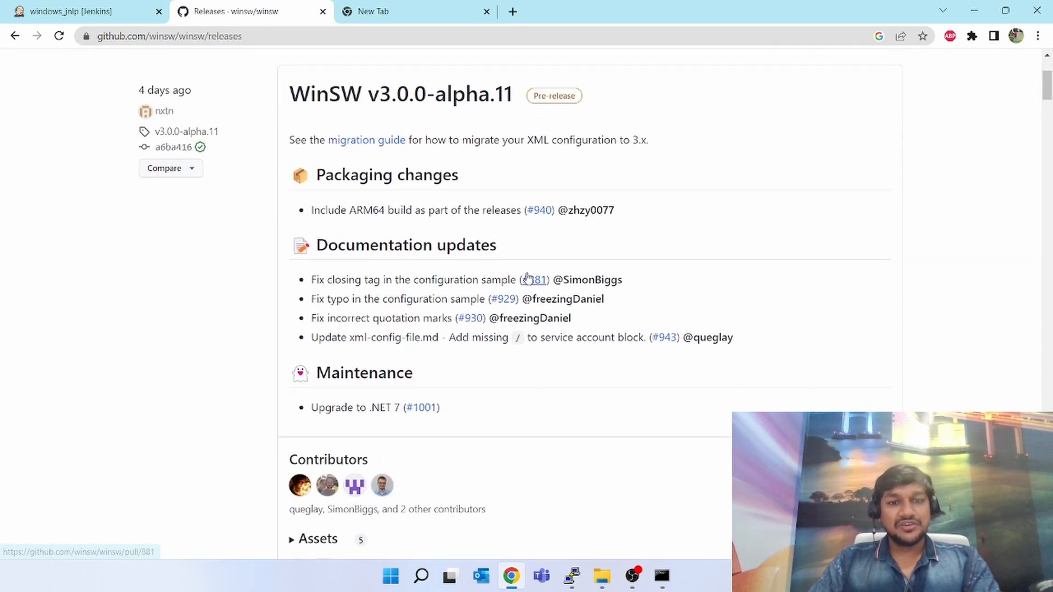
scroll(527, 278, "down", 5)
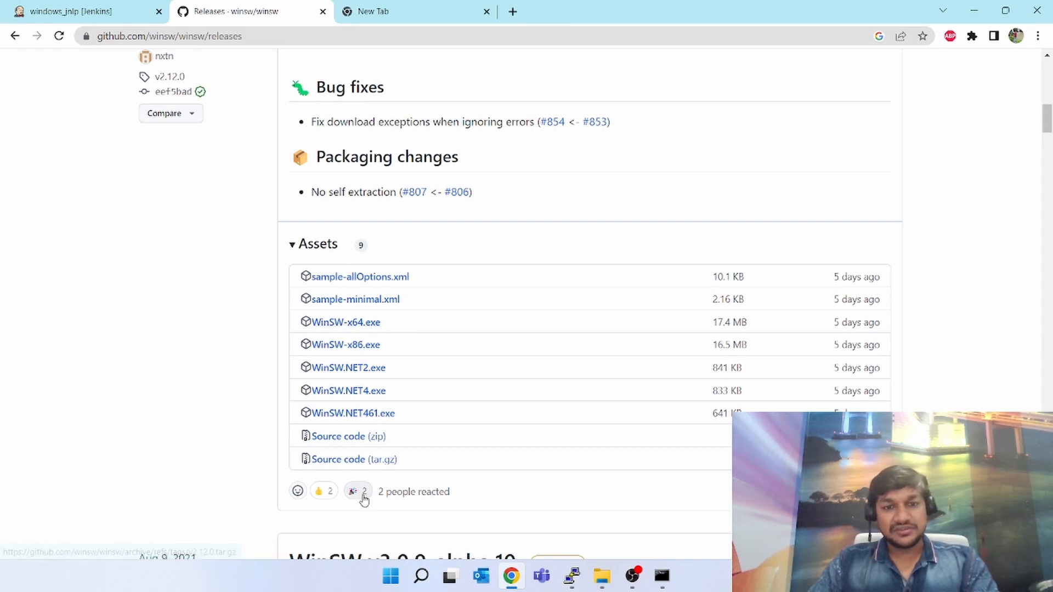
left_click(357, 328)
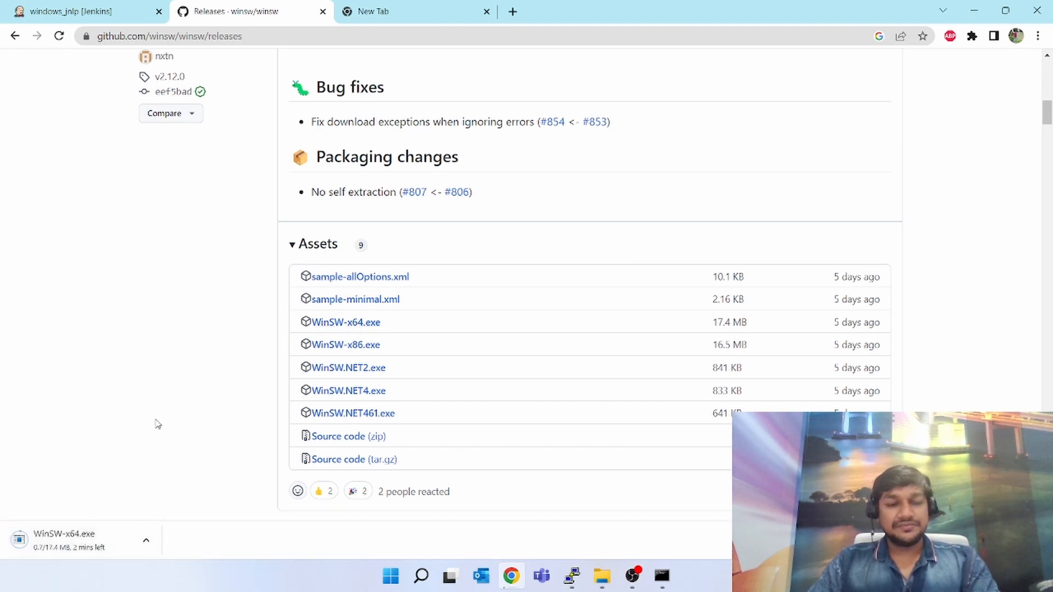
Open jenkins.xml in the winsw repository's samples folder and select its entire service XML, lines 1 to 10
scroll(142, 432, "up", 15)
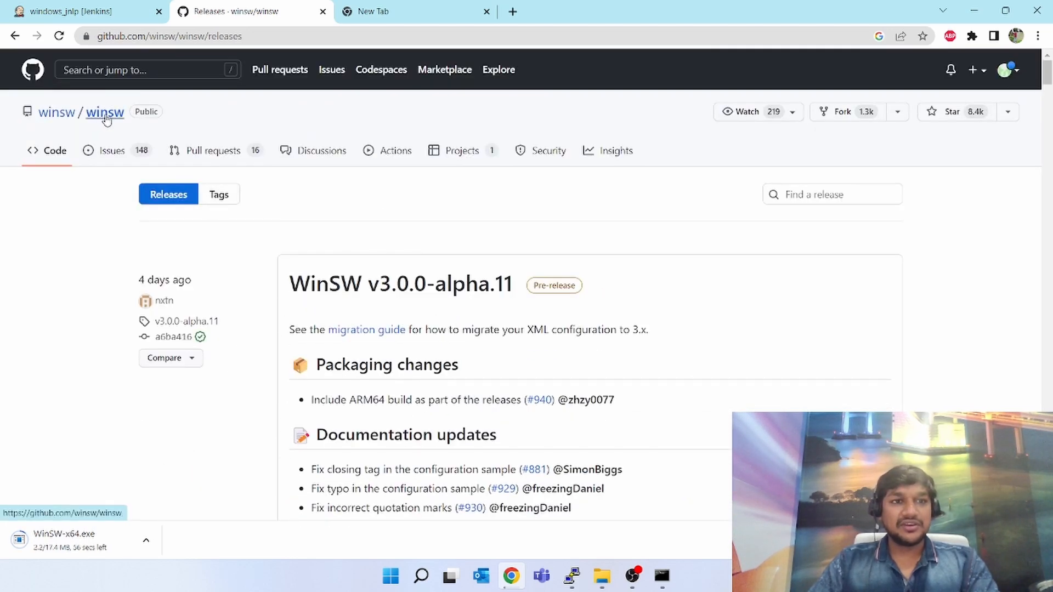
left_click(106, 119)
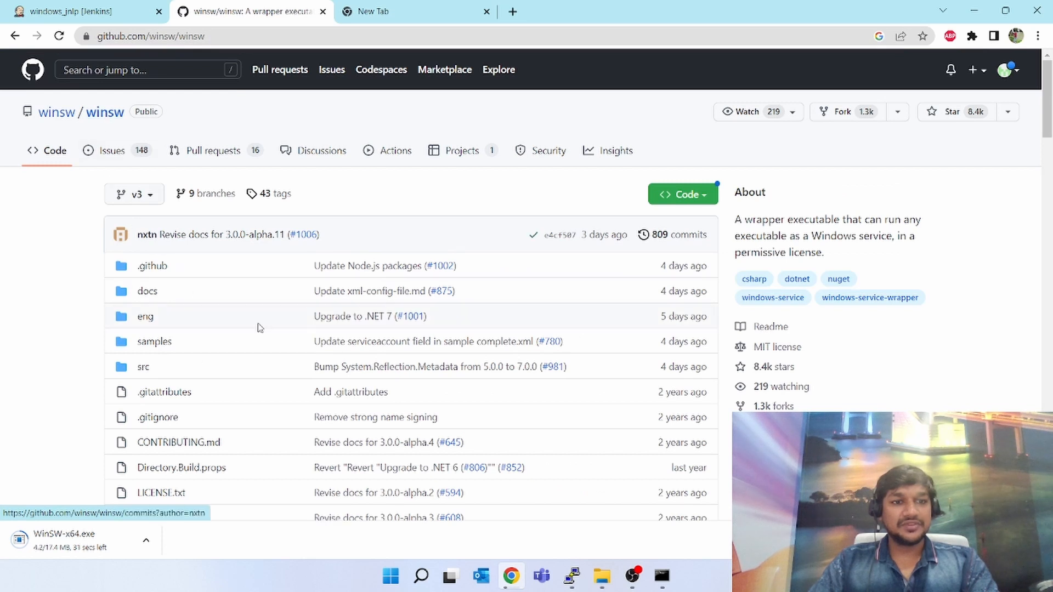
left_click(154, 342)
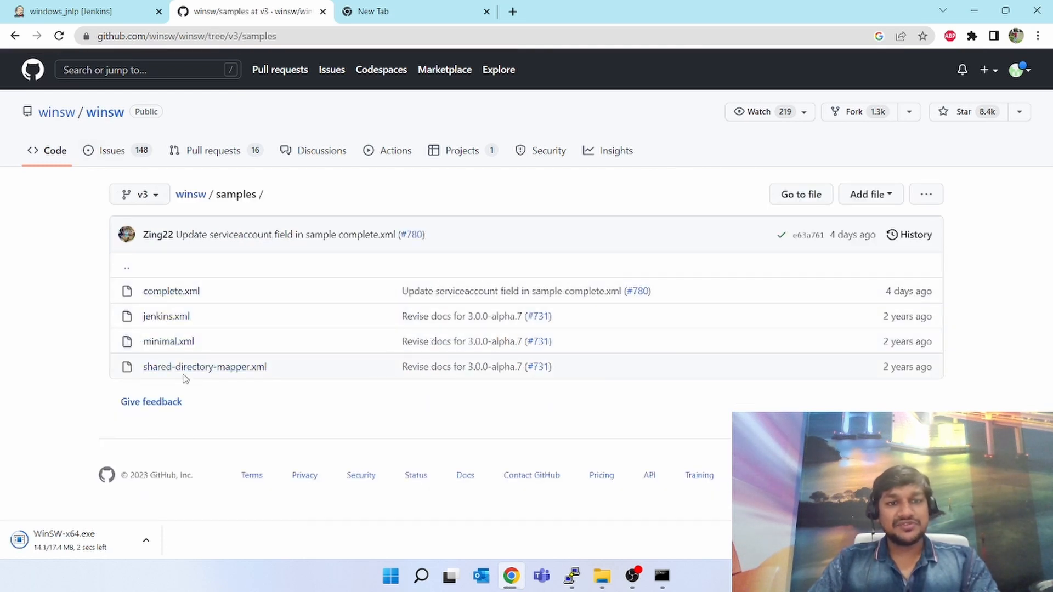
left_click(174, 319)
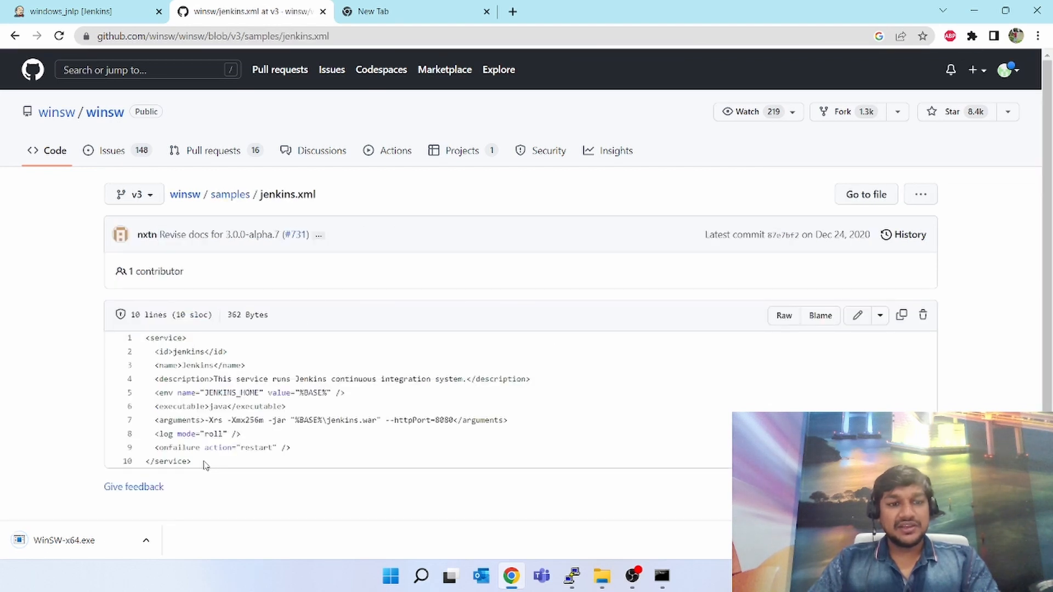
left_click_drag(205, 464, 145, 344)
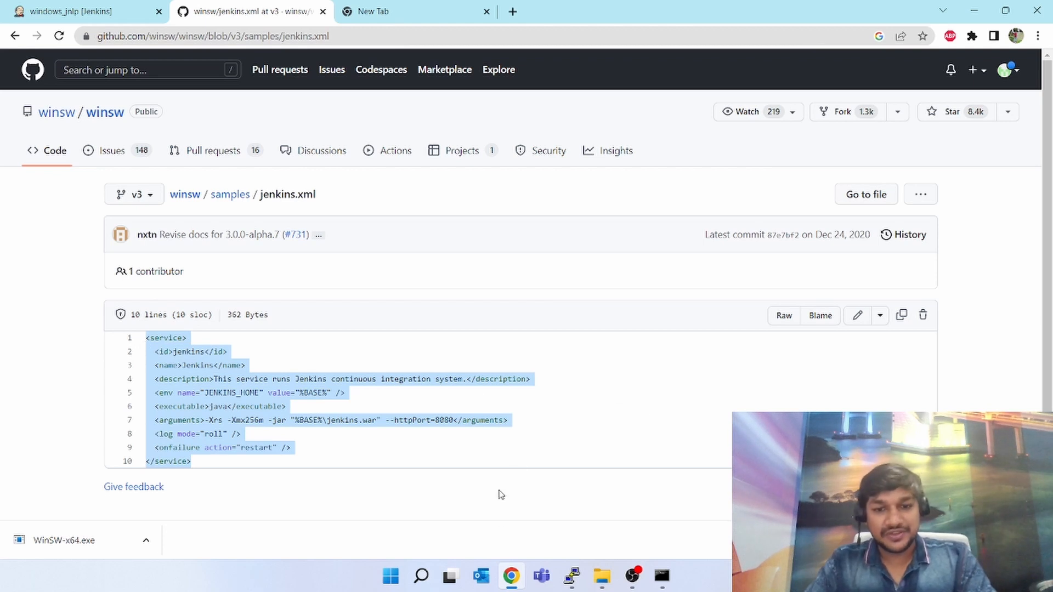
Switch to File Explorer and place the downloaded WinSW-x64.exe from Downloads into the Downloads\jenkins folder
mouse_move(601, 579)
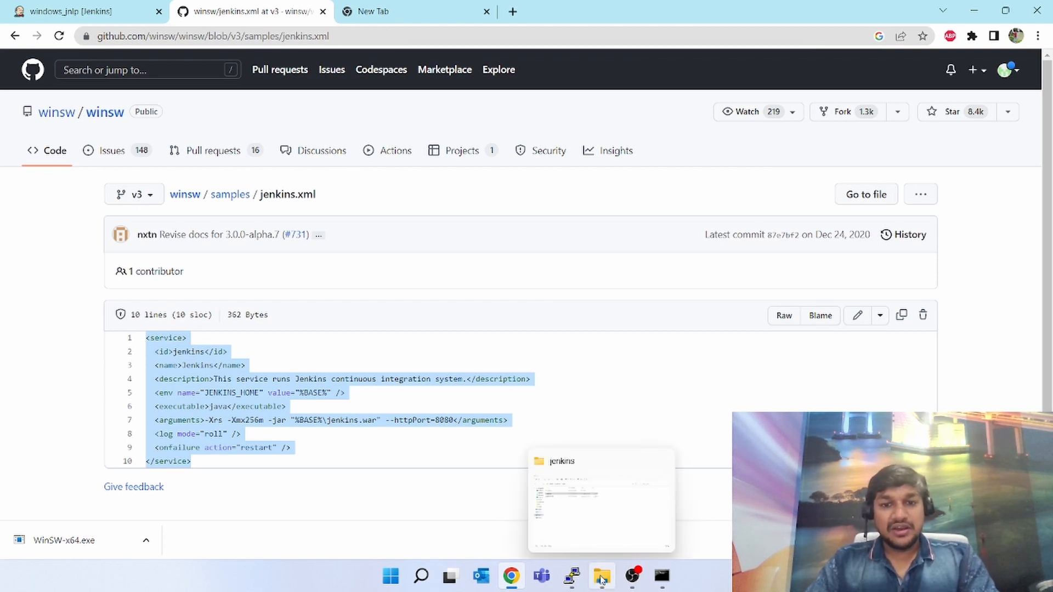
left_click(600, 526)
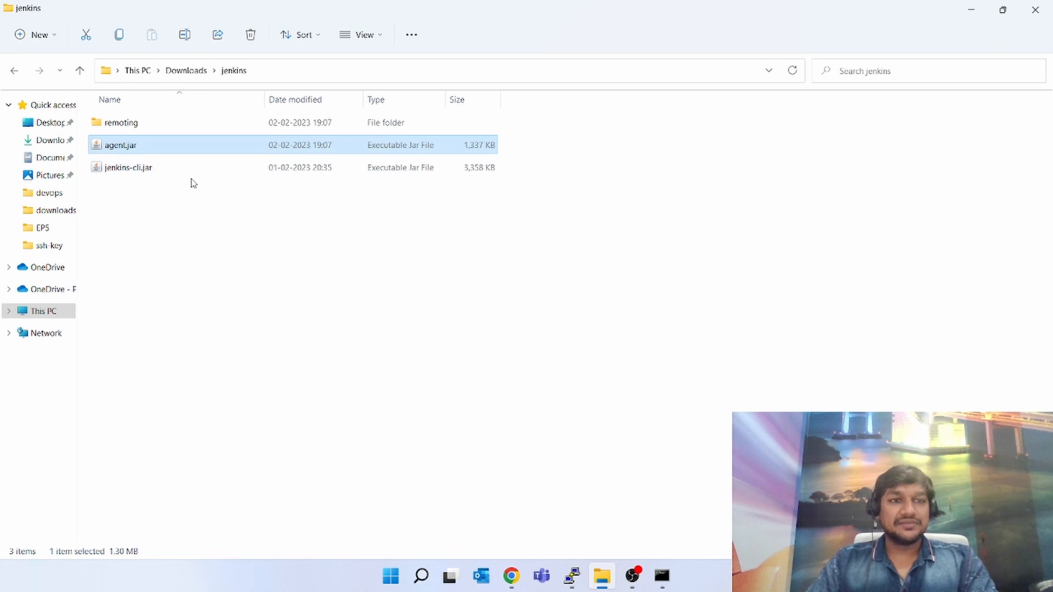
left_click(198, 74)
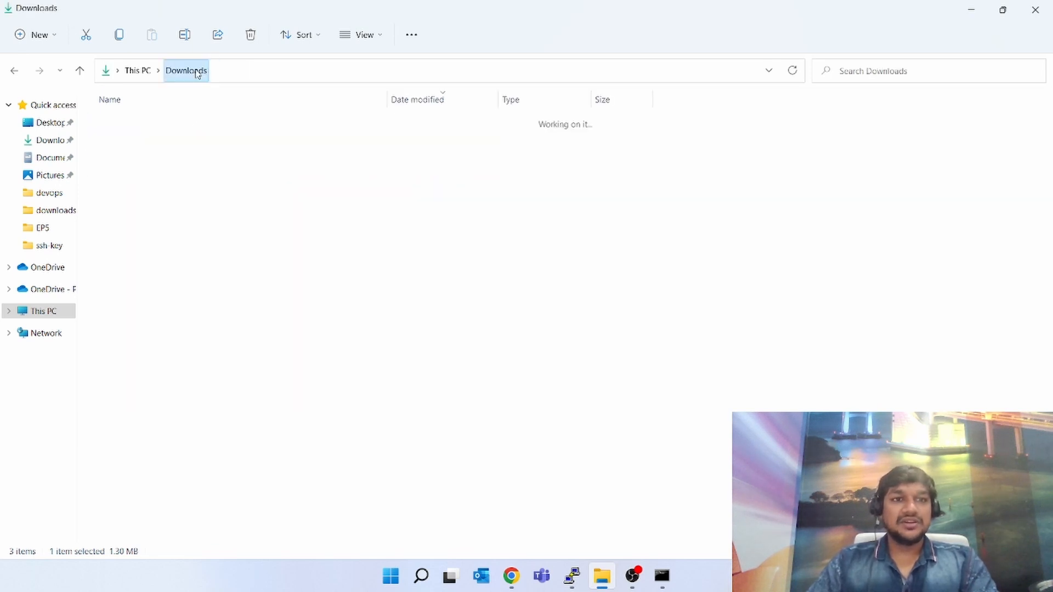
left_click(153, 144)
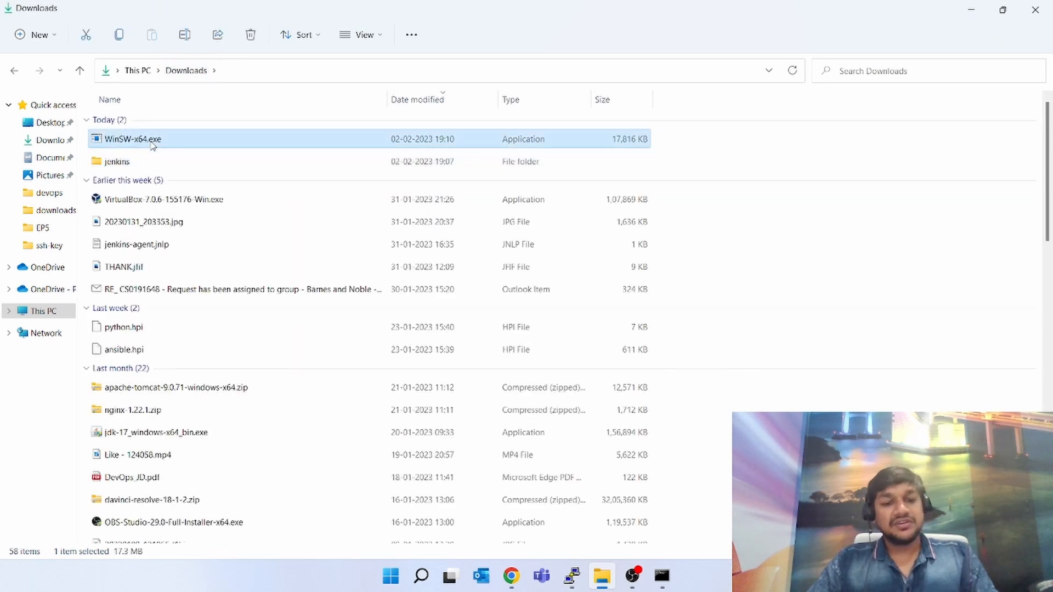
double_click(147, 165)
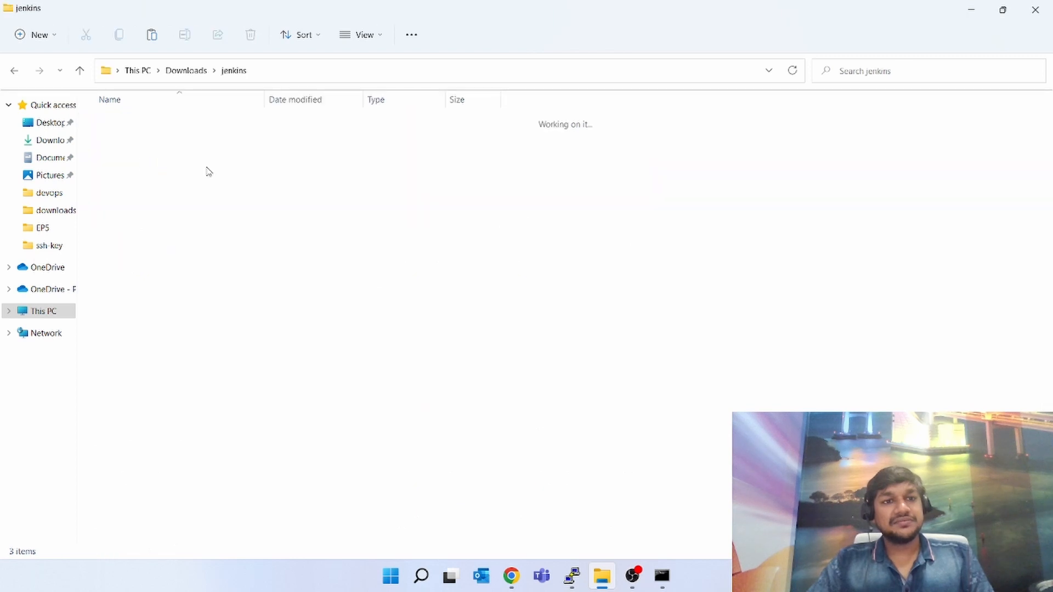
key("ctrl+v")
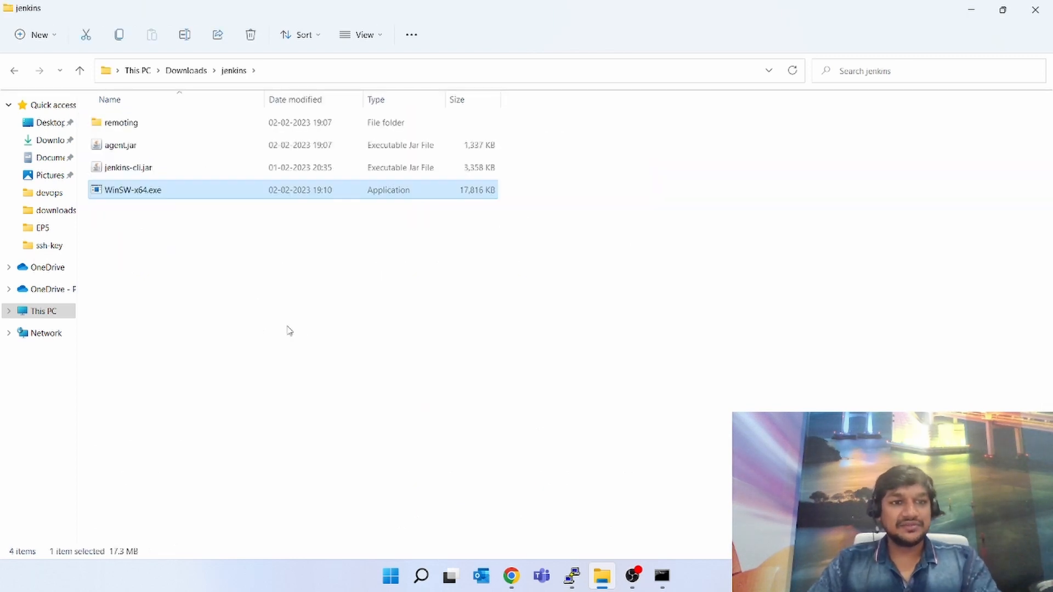
Rename WinSW-x64.exe in the jenkins folder to jenkins-agent.exe
key("F2")
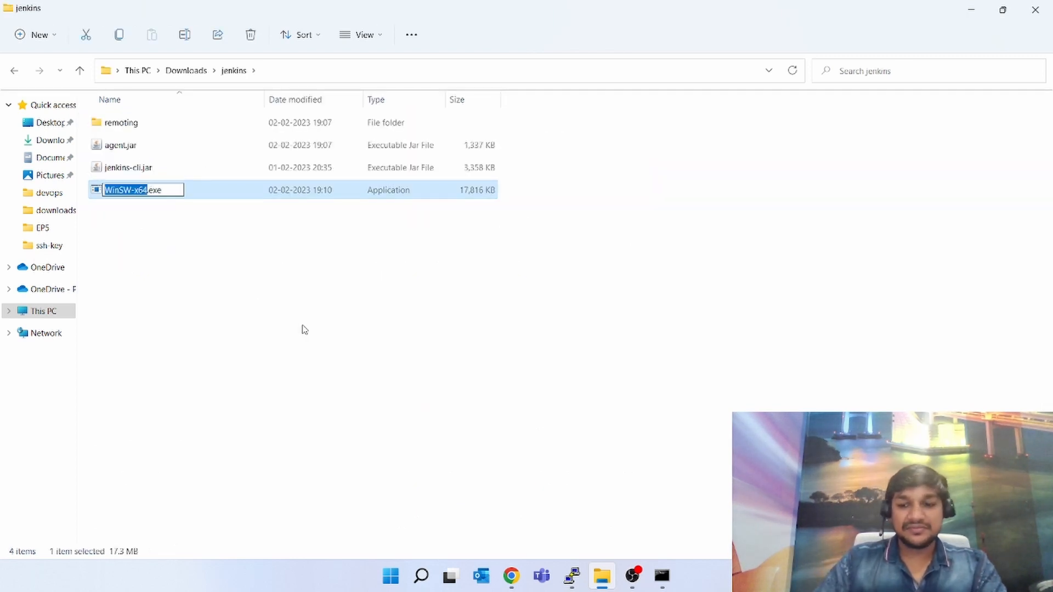
type("jenkins")
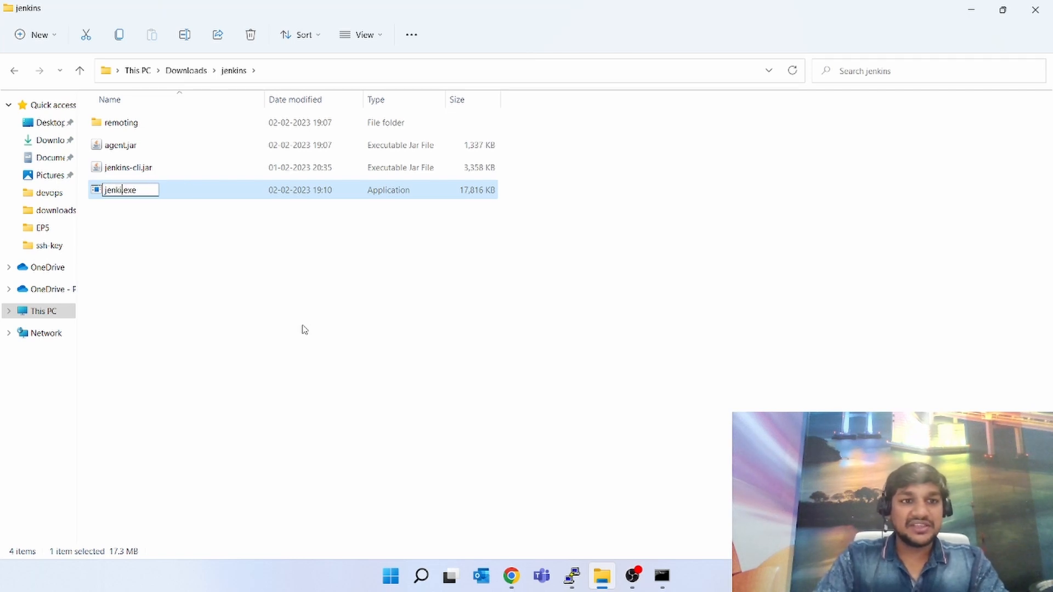
type("-agent")
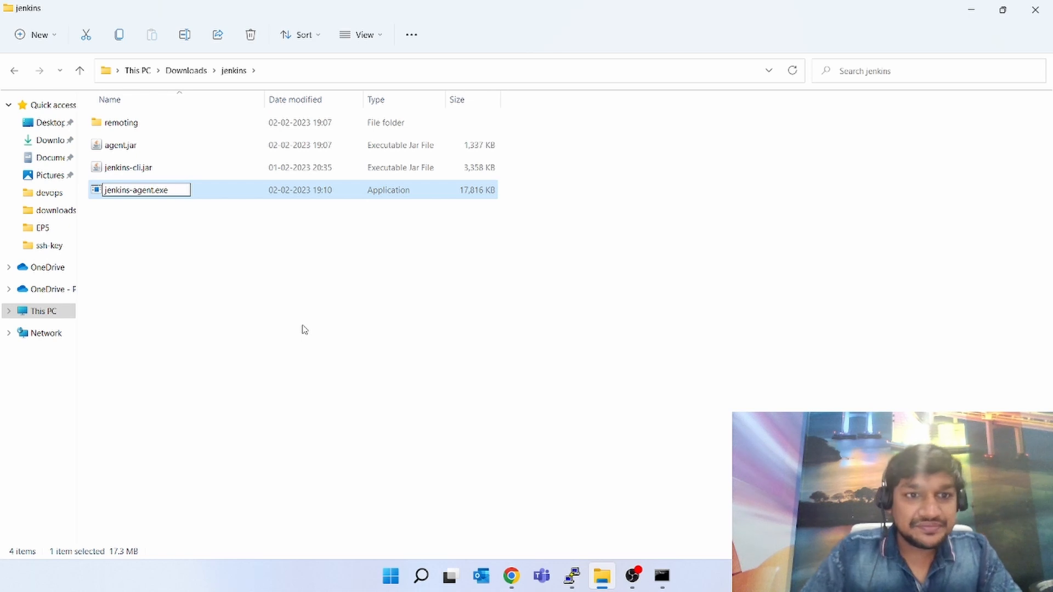
key("Return")
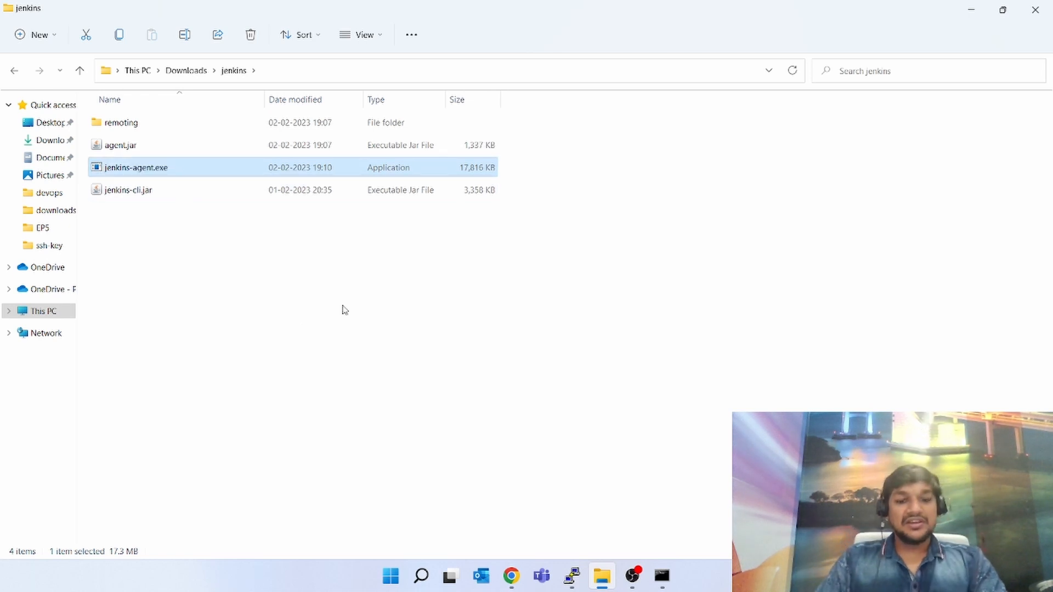
Create a new text document in the Downloads\jenkins folder and name it jenkins-agent.xml, accepting the extension change
left_click(344, 310)
right_click(344, 310)
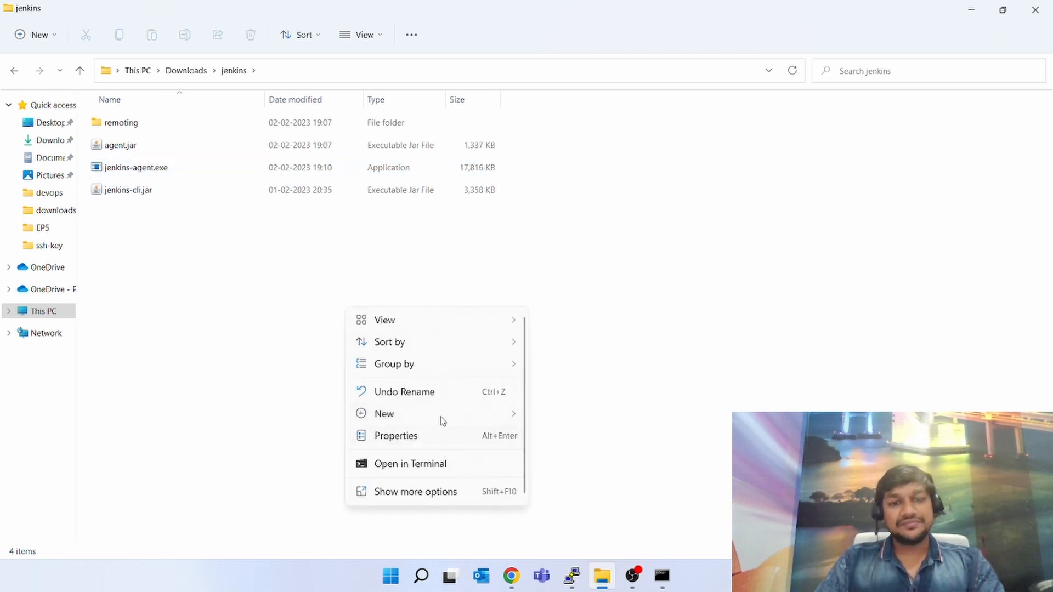
mouse_move(442, 415)
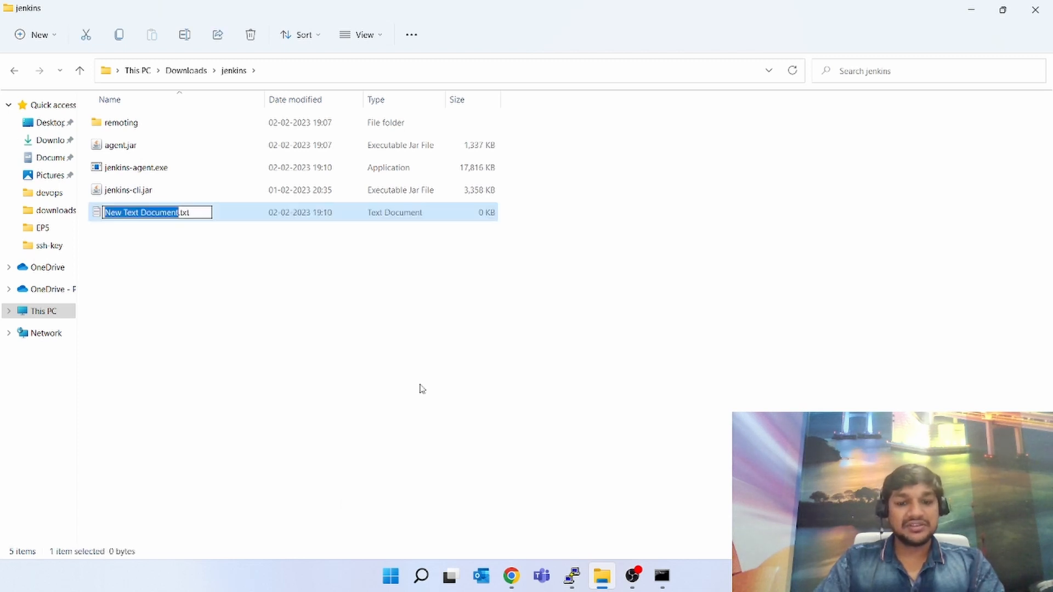
type("jenkins")
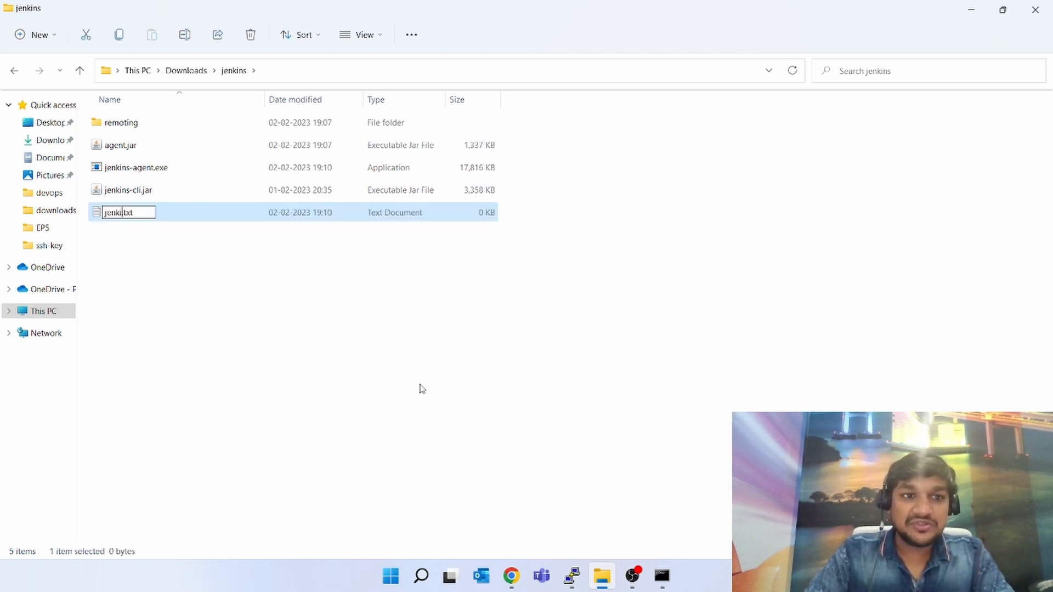
type("-agent")
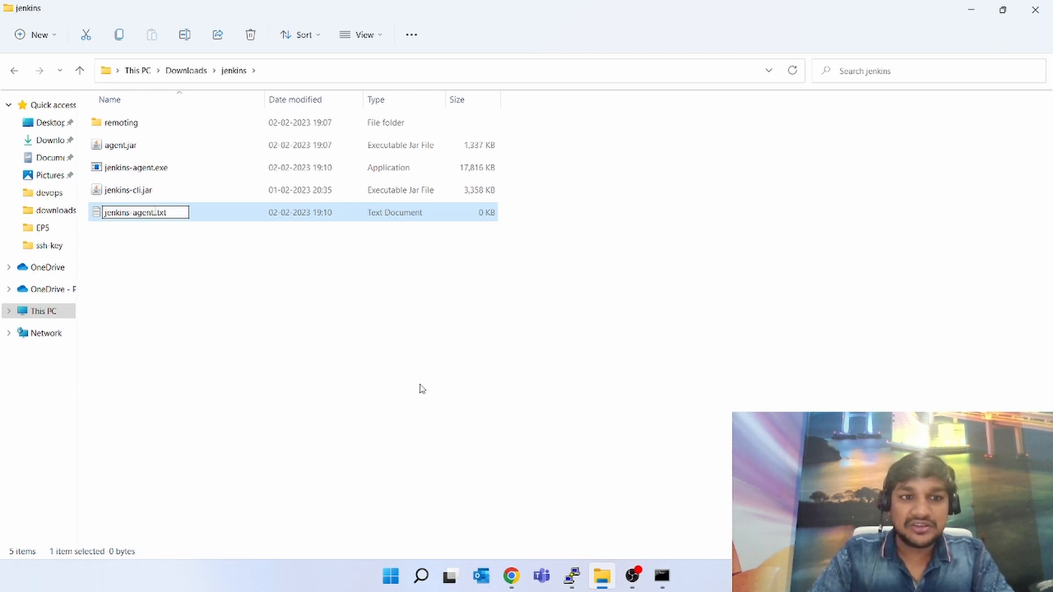
type(".xml")
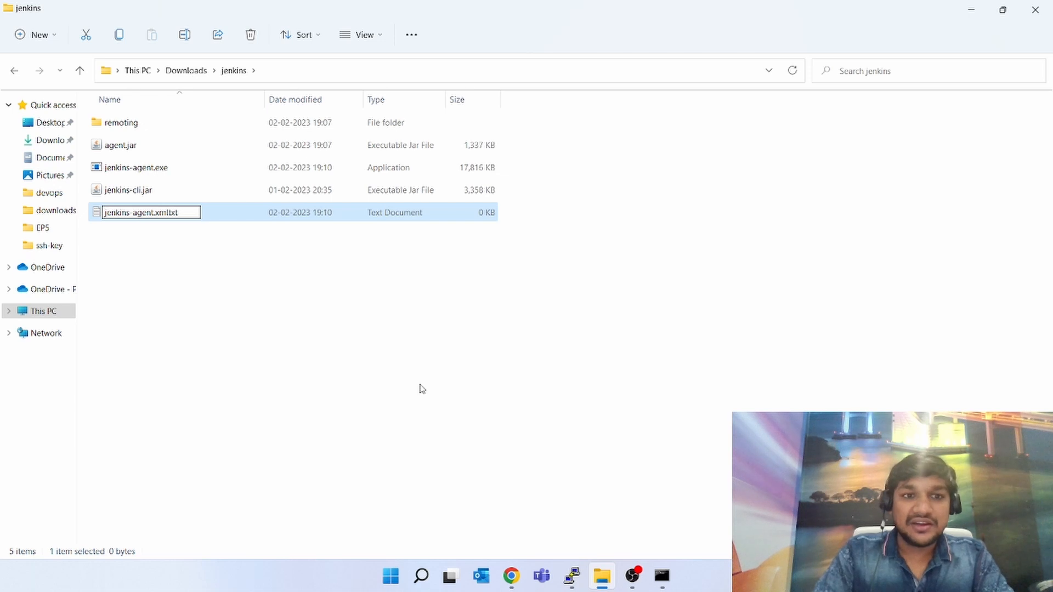
key("Return")
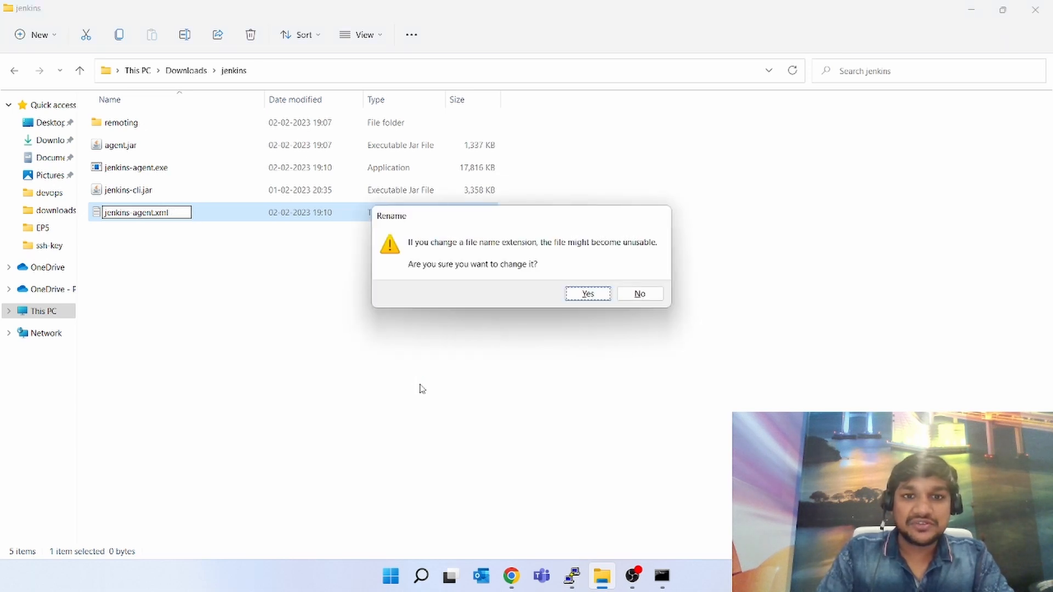
key("Return")
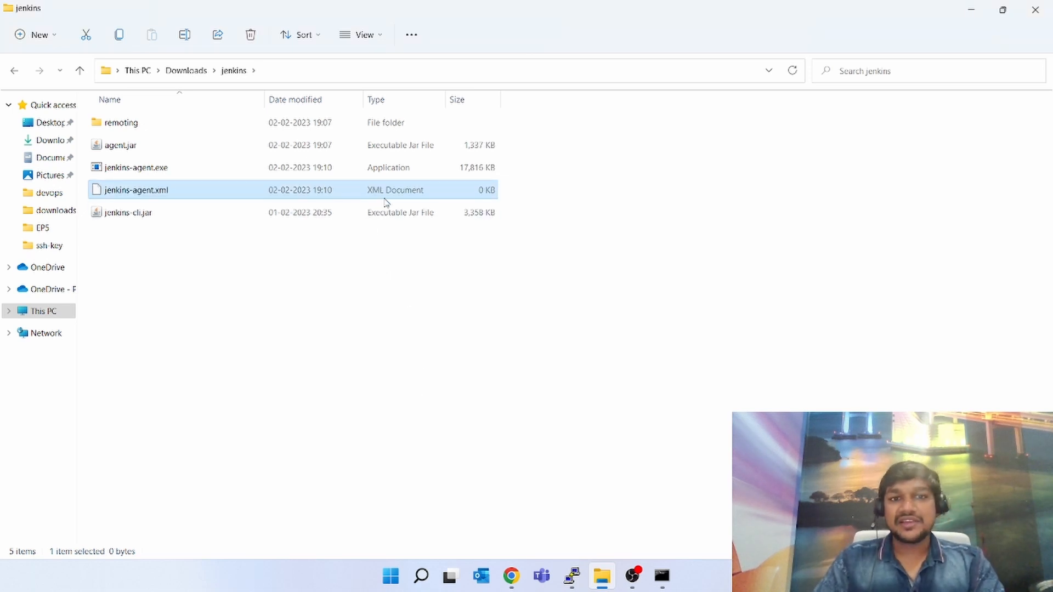
Open the empty jenkins-agent.xml for editing in Notepad++
right_click(141, 192)
left_click(106, 285)
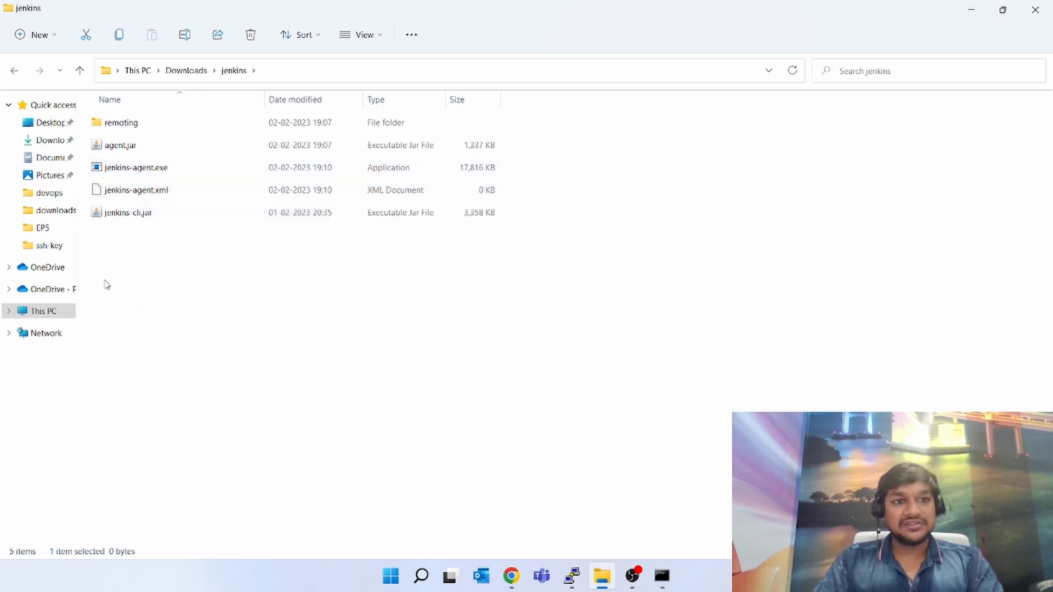
left_click(140, 195)
right_click(140, 194)
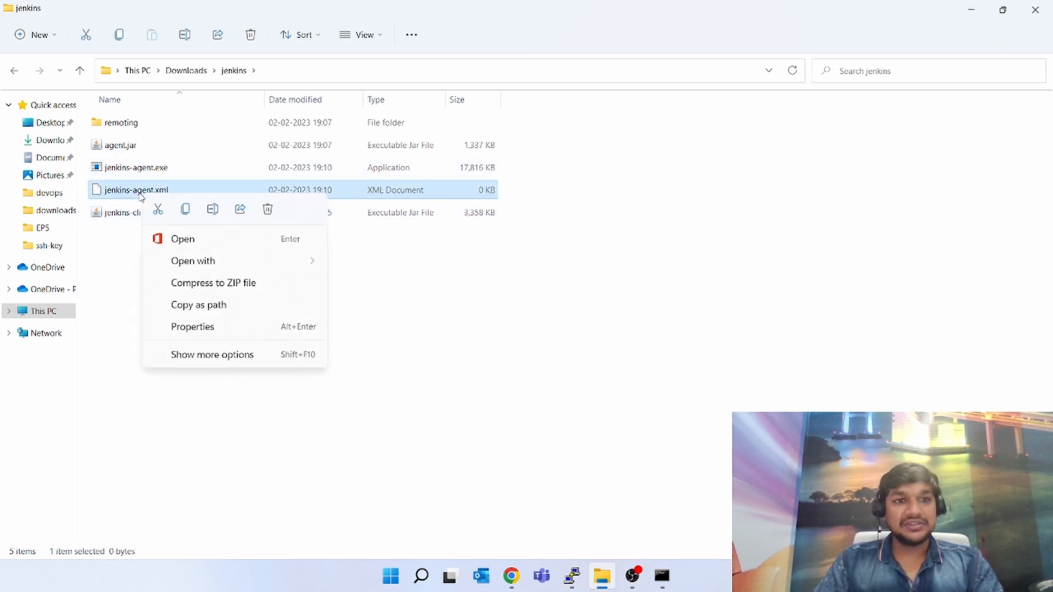
left_click(226, 381)
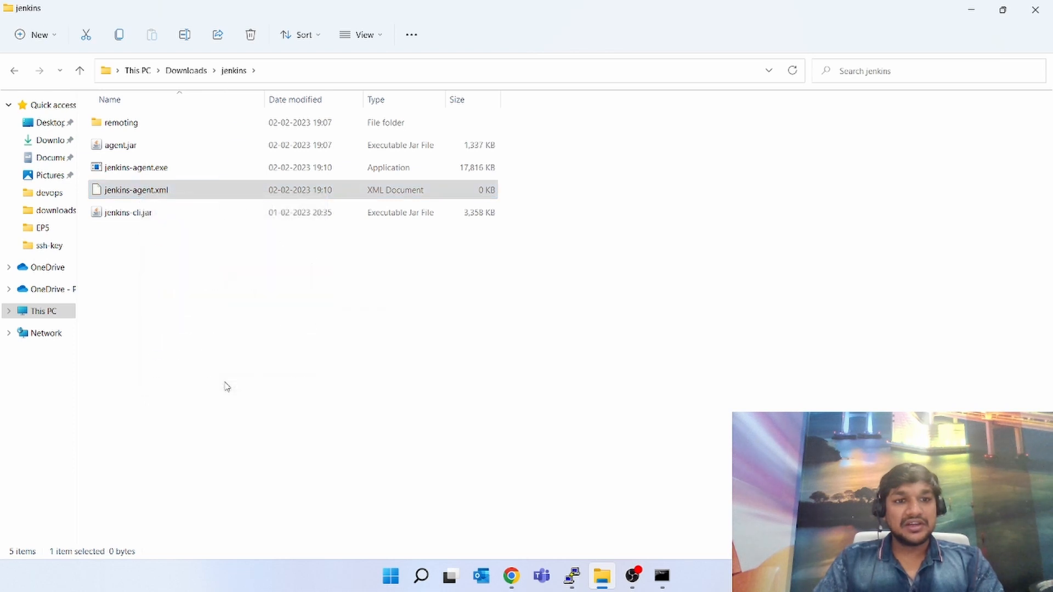
left_click(288, 162)
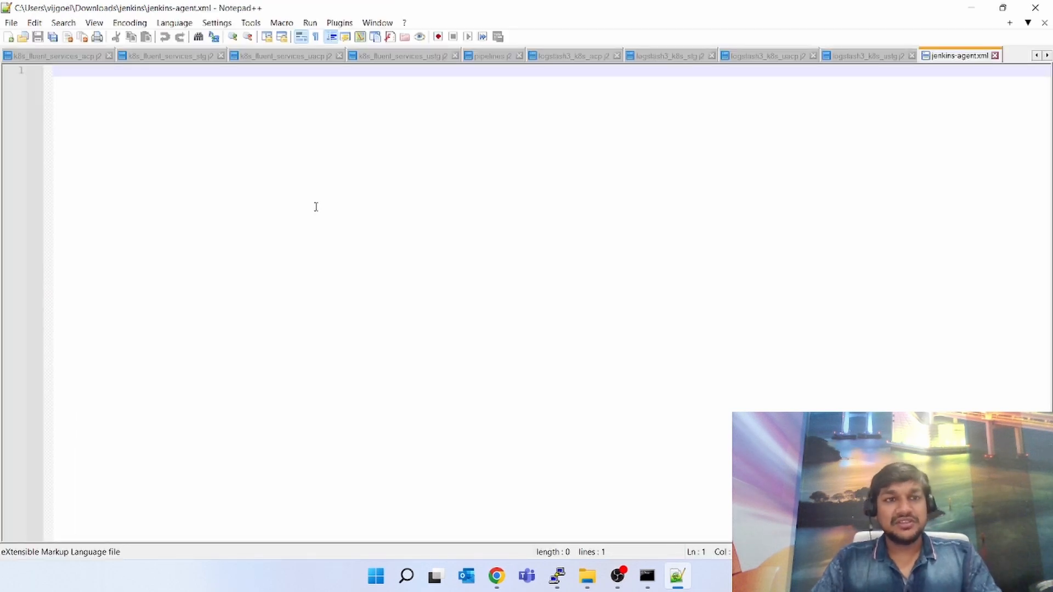
Copy the full service XML from the winsw jenkins.xml sample in Chrome, paste it into jenkins-agent.xml in Notepad++ and save
key("alt+Tab")
key("alt+Tab")
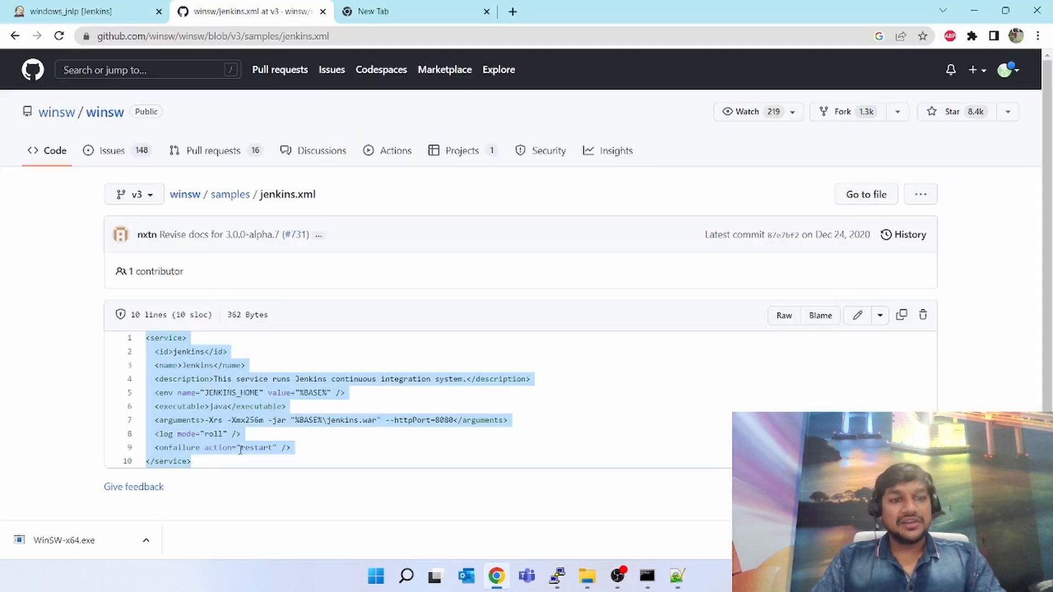
left_click(208, 464)
left_click_drag(196, 465, 145, 337)
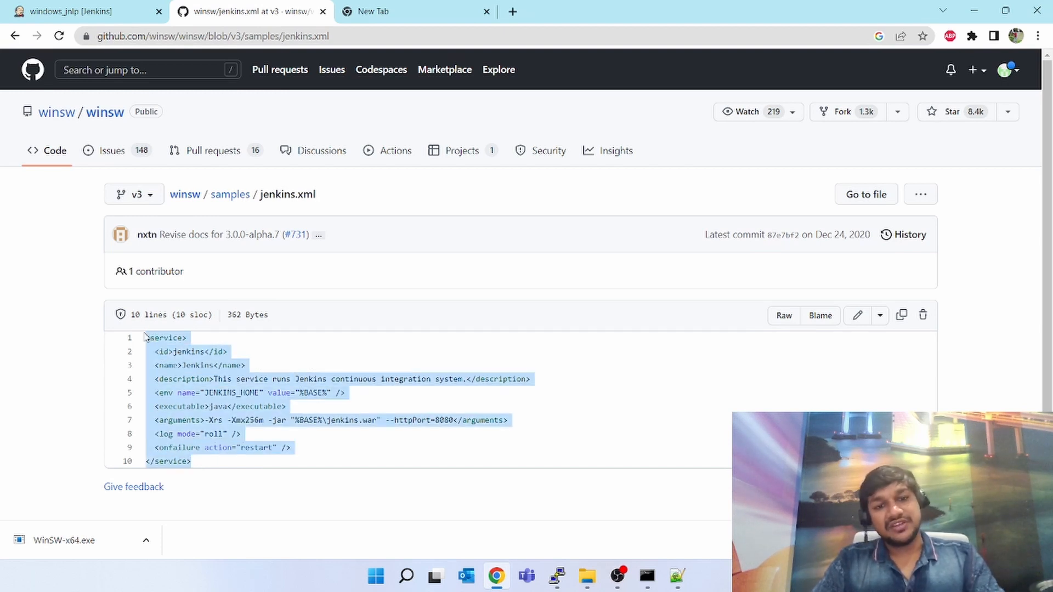
key("ctrl+c")
key("alt+Tab")
key("ctrl+v")
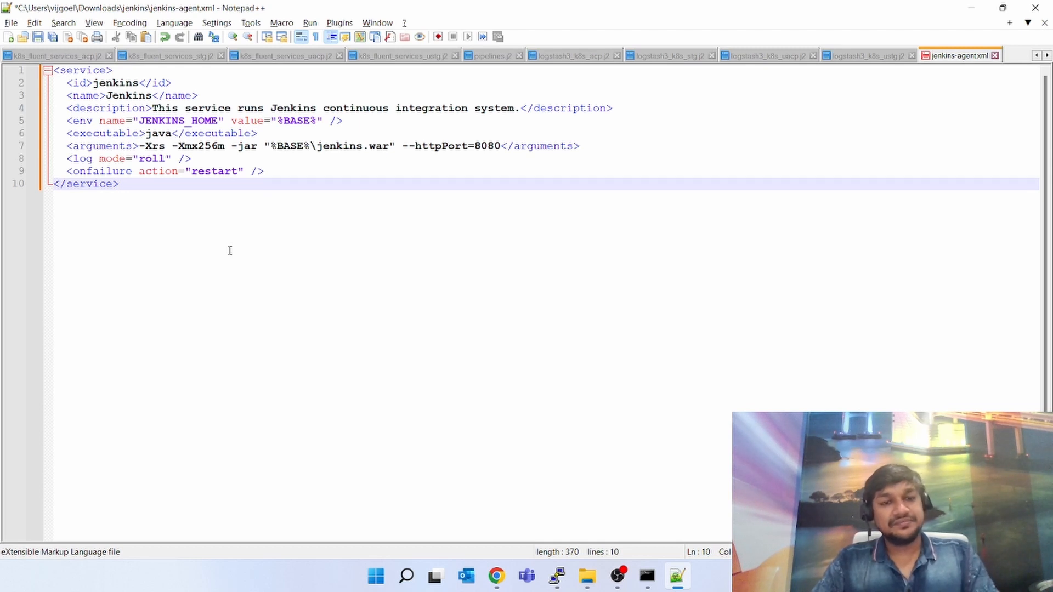
key("ctrl+s")
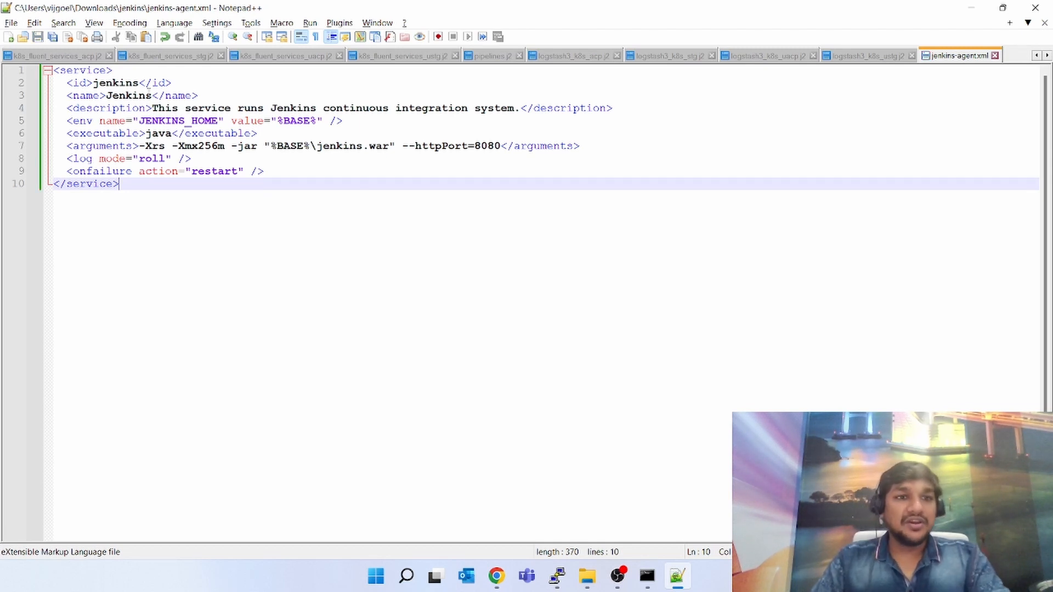
Set the service id to jenkinsAgent8080 and the service name to JenkinsAgent8080 in jenkins-agent.xml
left_click(139, 83)
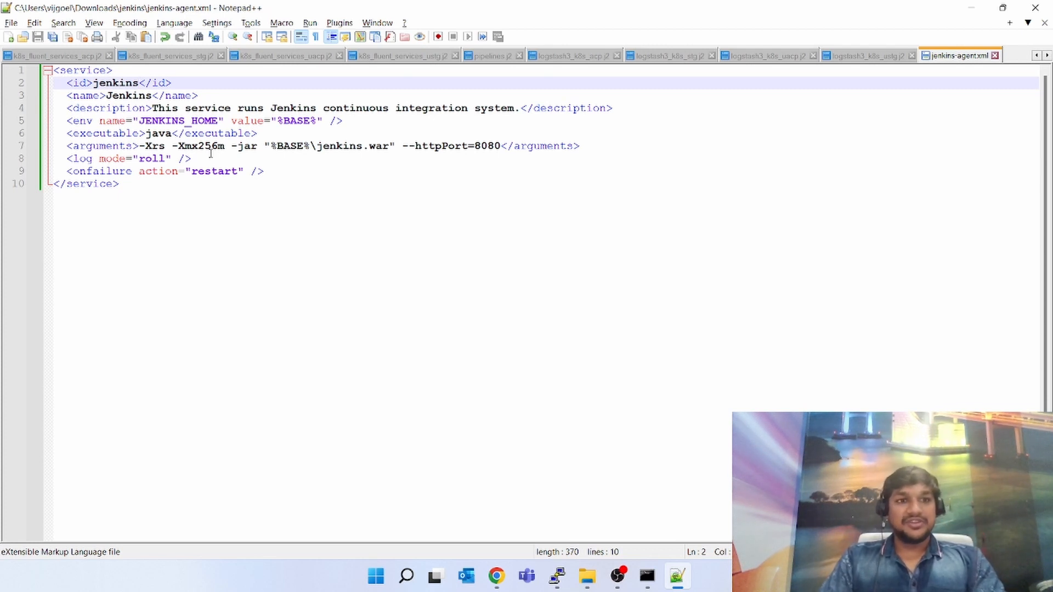
type("Agent")
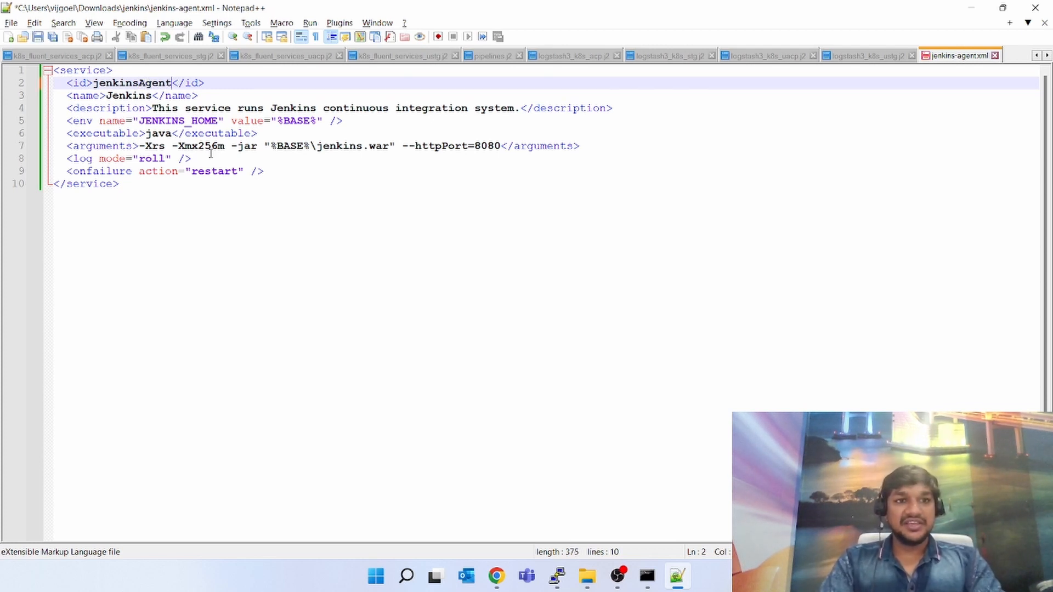
type("8080")
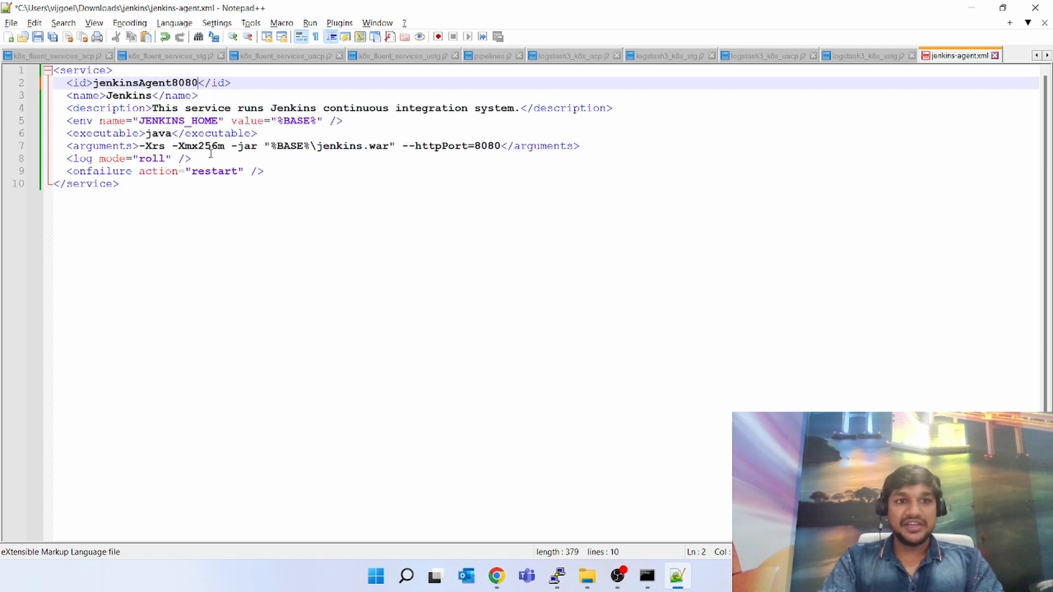
key("Down")
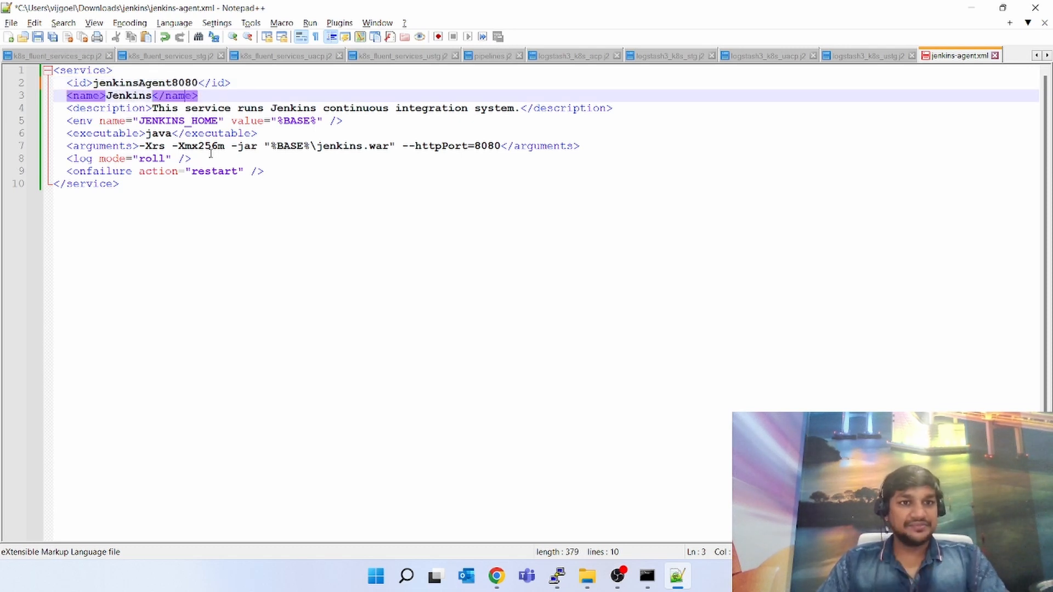
key("Left")
key("Left")
key("Left")
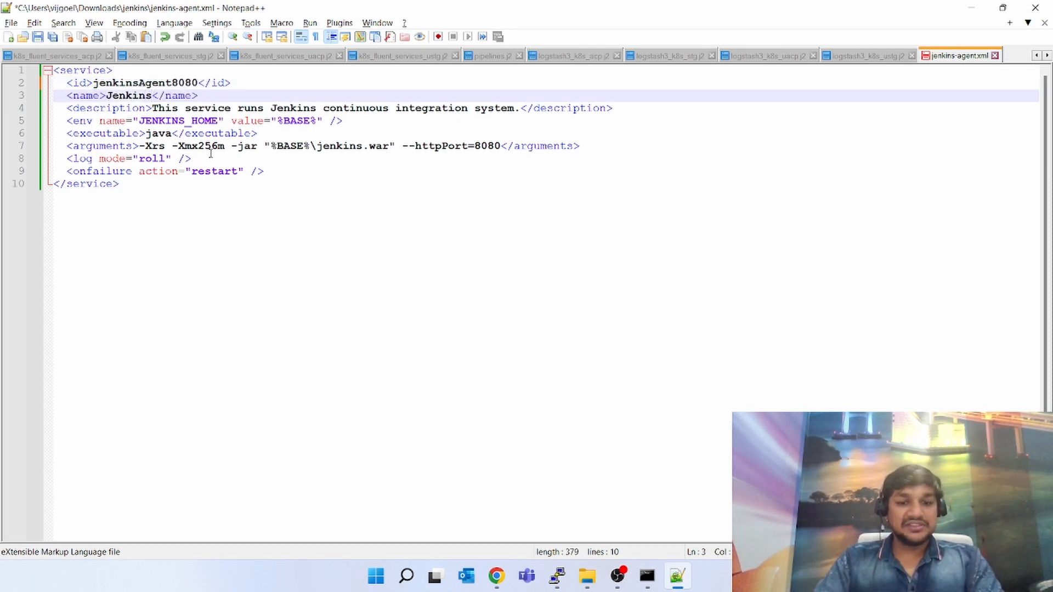
type("Agent8")
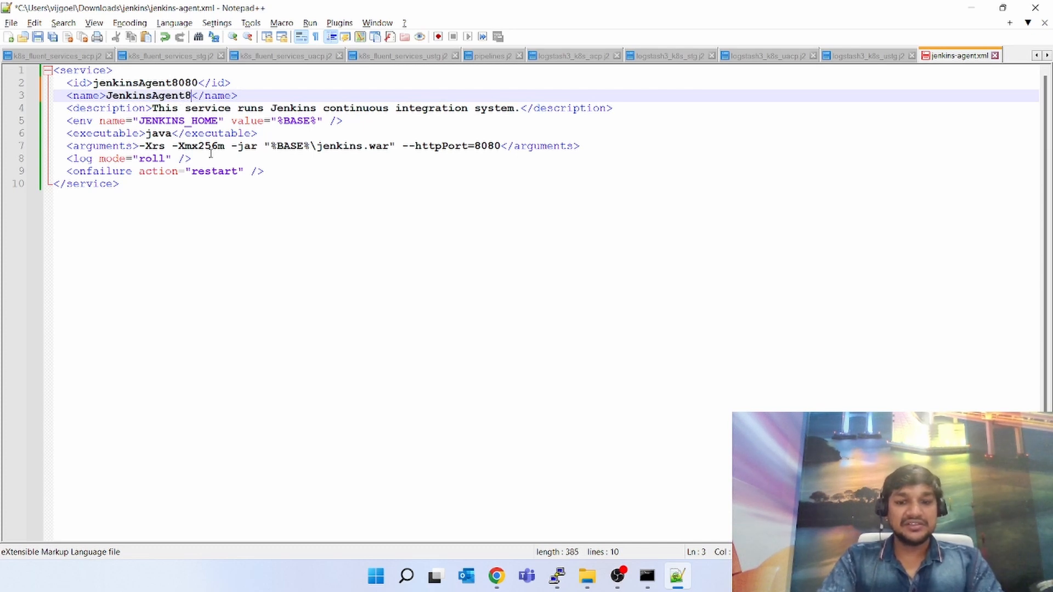
type("080")
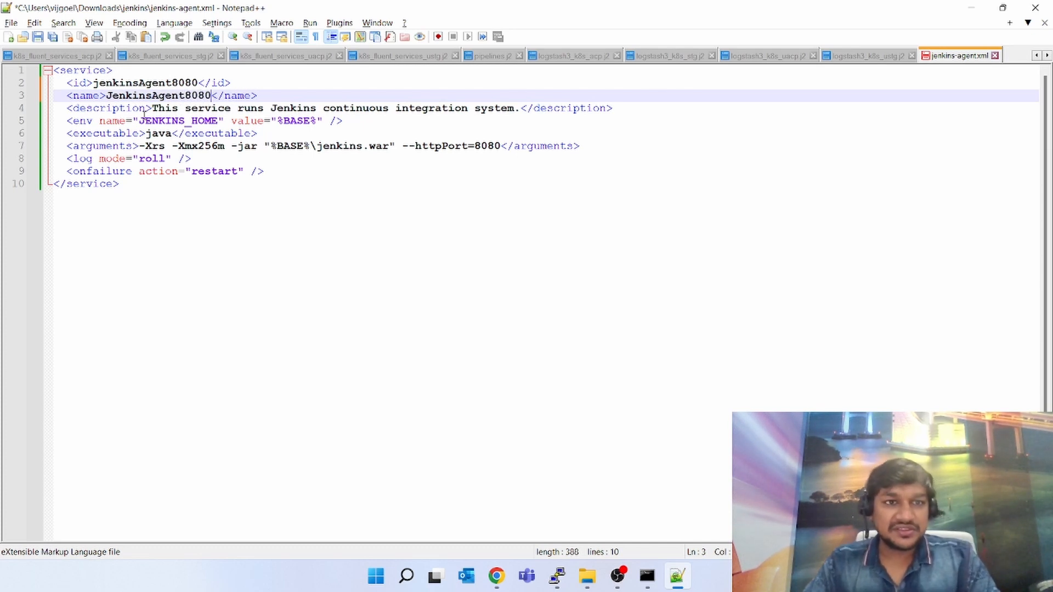
Switch to the Command Prompt and check the installed Java version with java --version
double_click(163, 136)
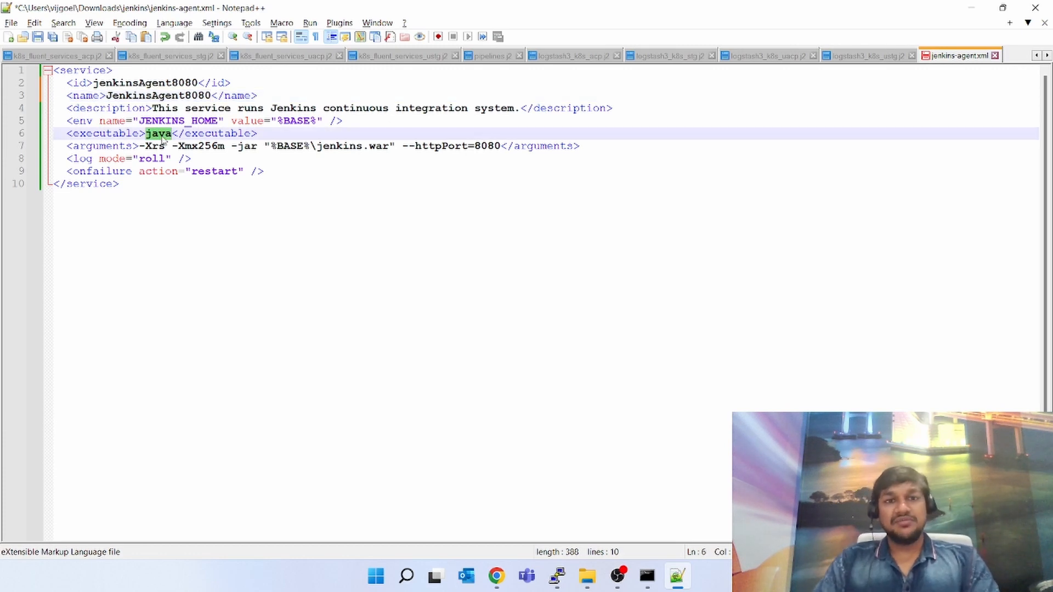
key("alt+Tab")
key("alt+Tab")
key("alt+Tab")
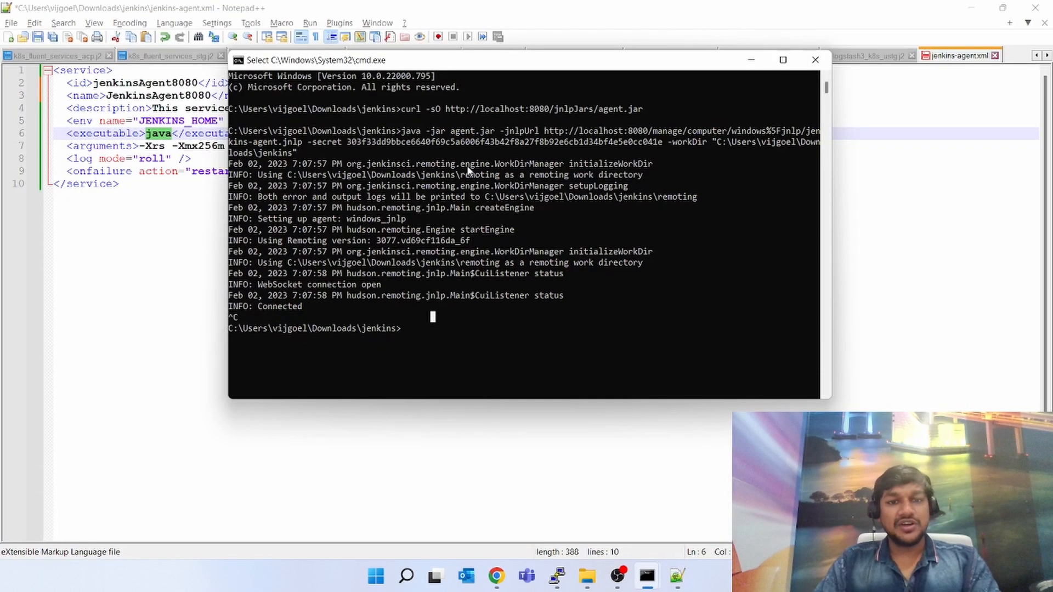
type("java")
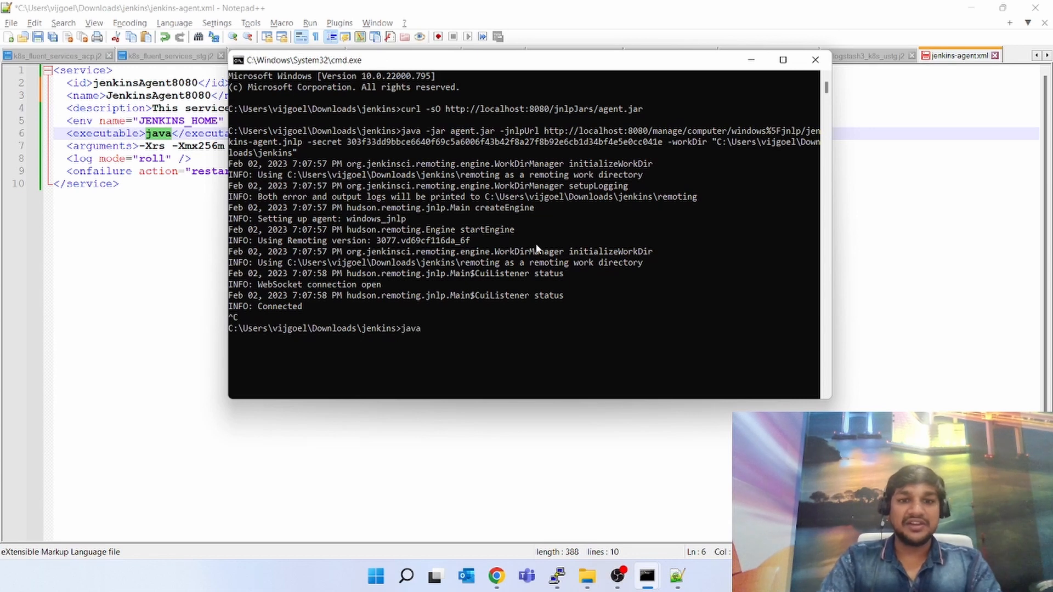
type(" --version")
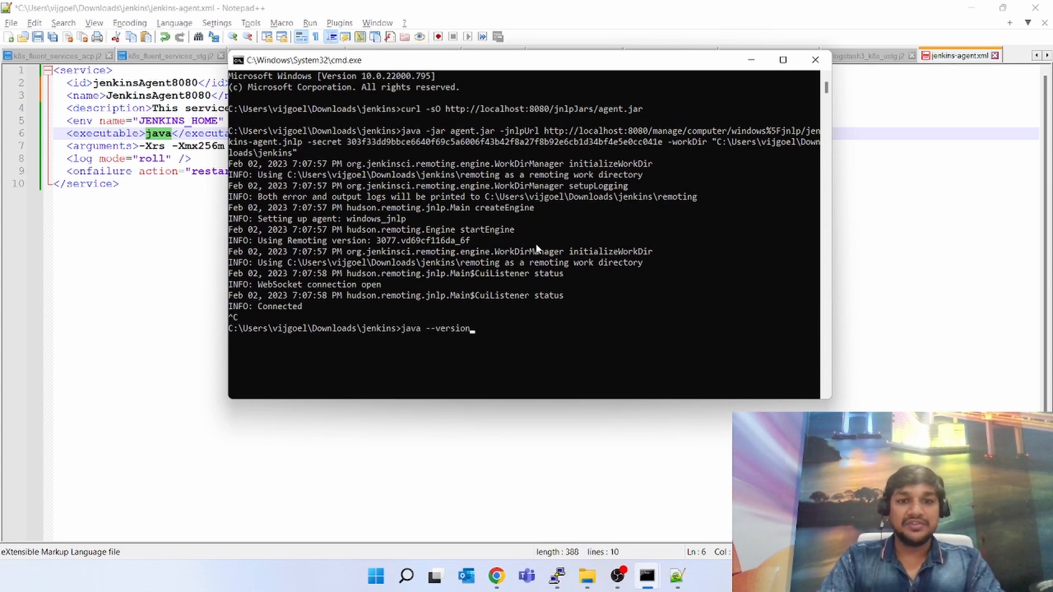
key("Return")
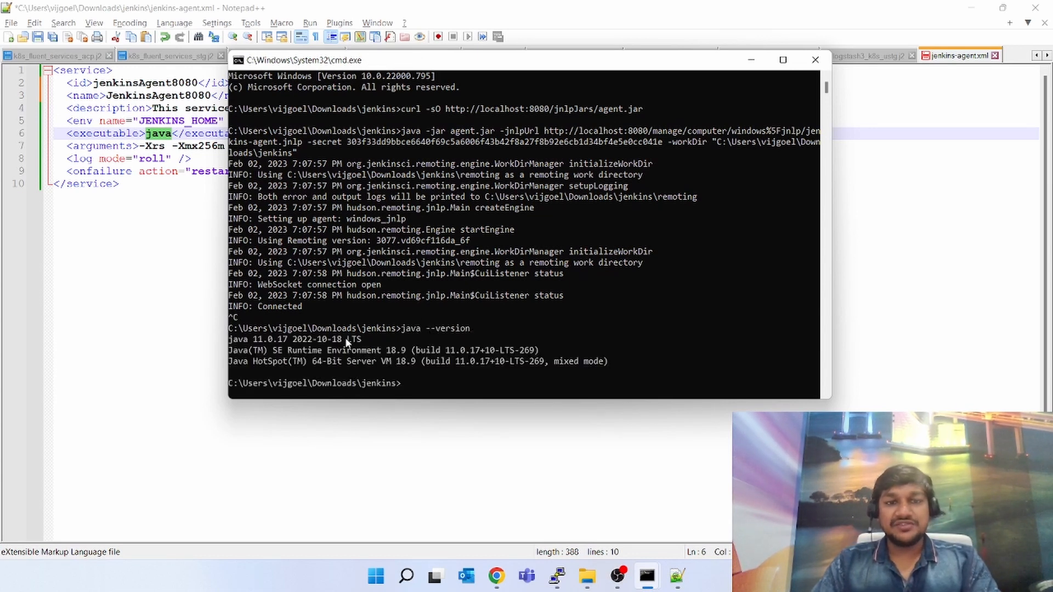
Return to jenkins-agent.xml in Notepad++ and delete everything between the arguments tags on line 7
left_click(153, 189)
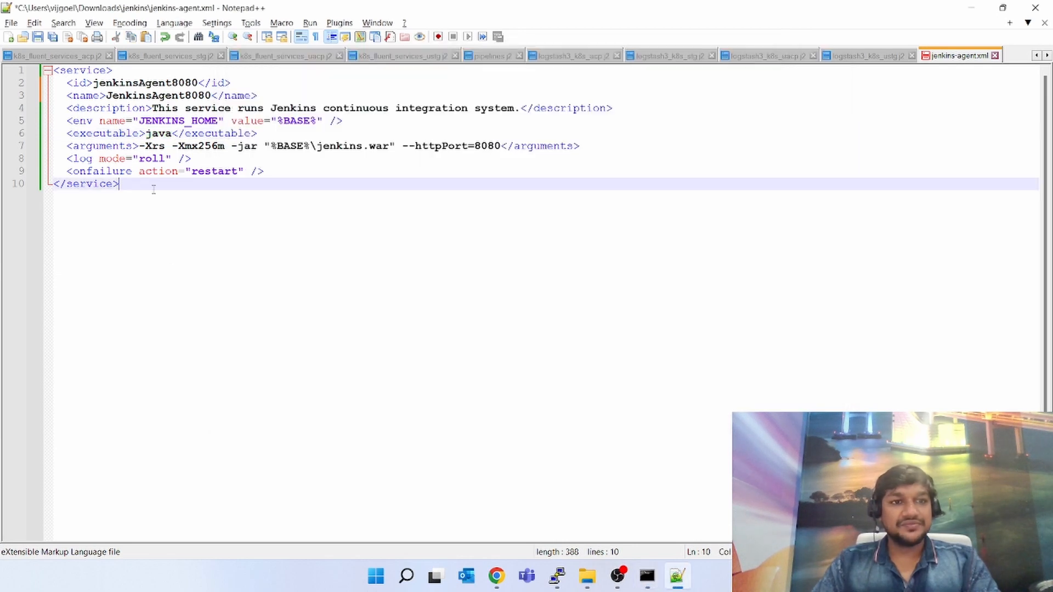
double_click(153, 133)
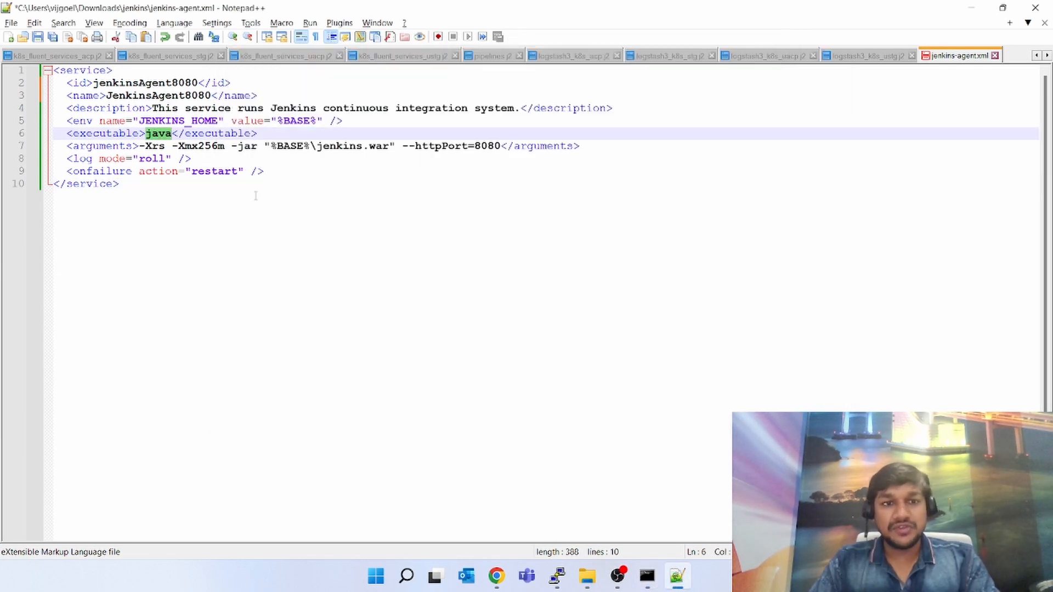
left_click(147, 133)
left_click_drag(147, 134, 174, 133)
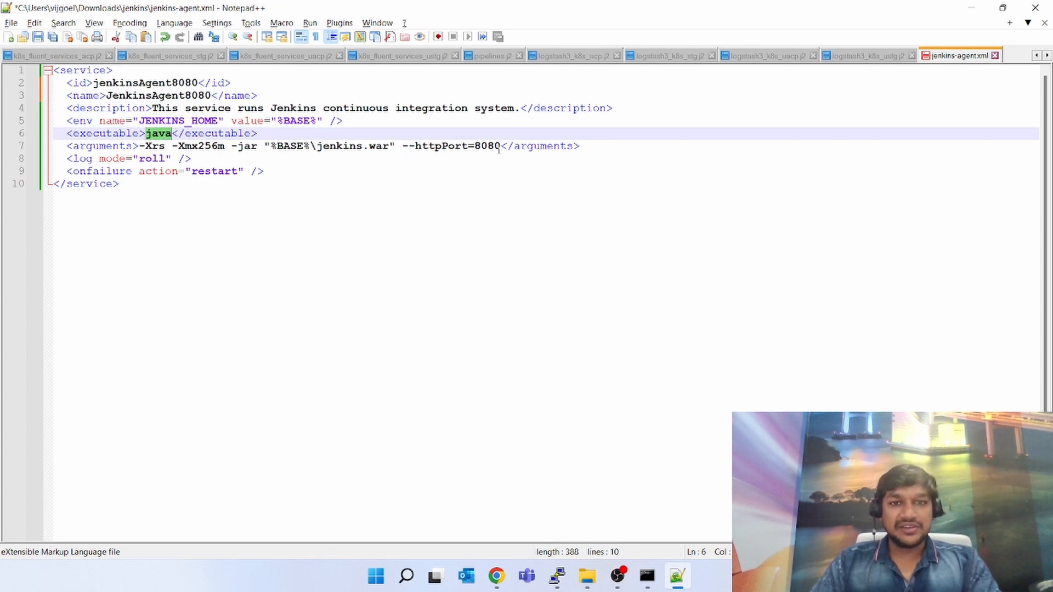
left_click_drag(500, 145, 142, 147)
key("Delete")
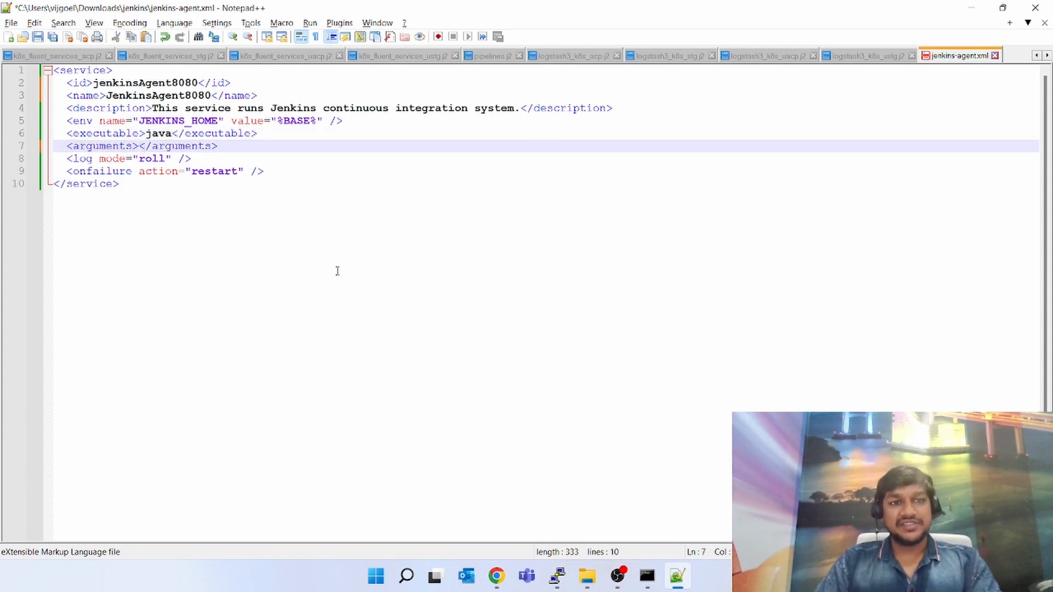
Switch to the Jenkins page in Chrome and reopen the windows_jnlp agent page from the Nodes list
key("alt+Tab")
key("Tab")
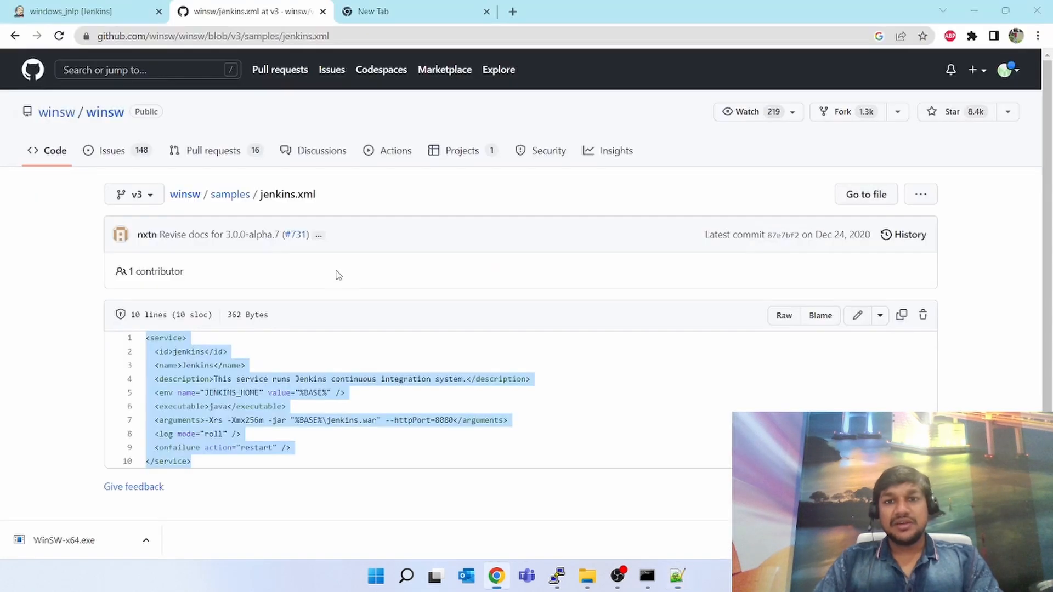
left_click(117, 10)
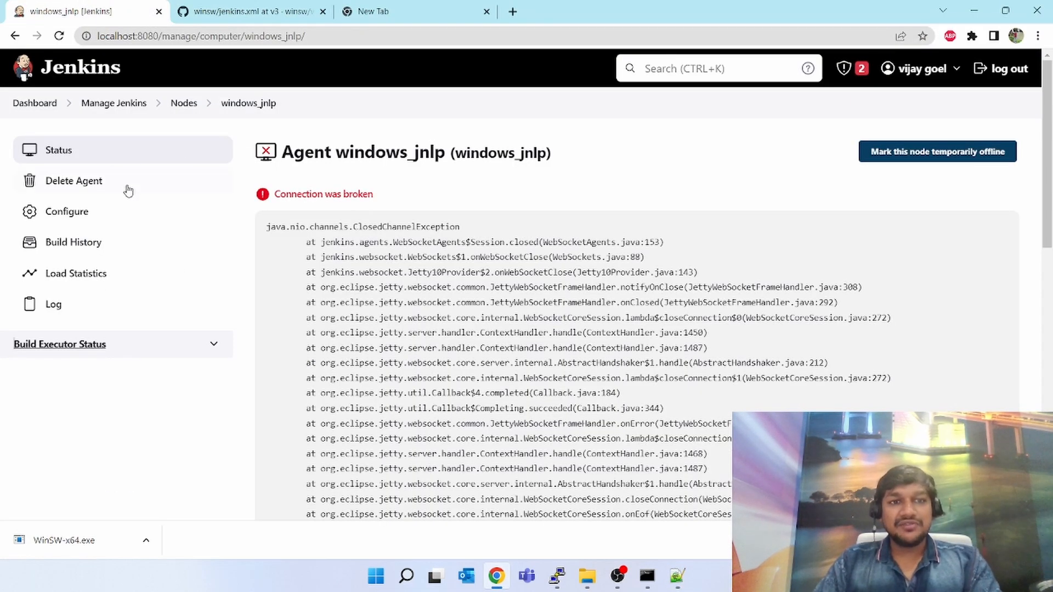
left_click(192, 105)
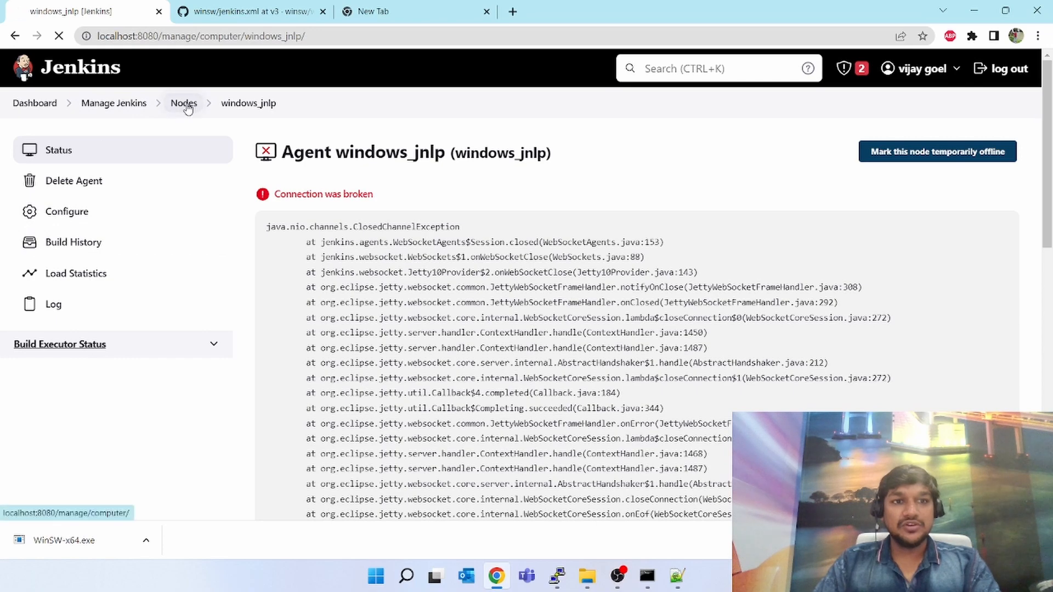
left_click(345, 332)
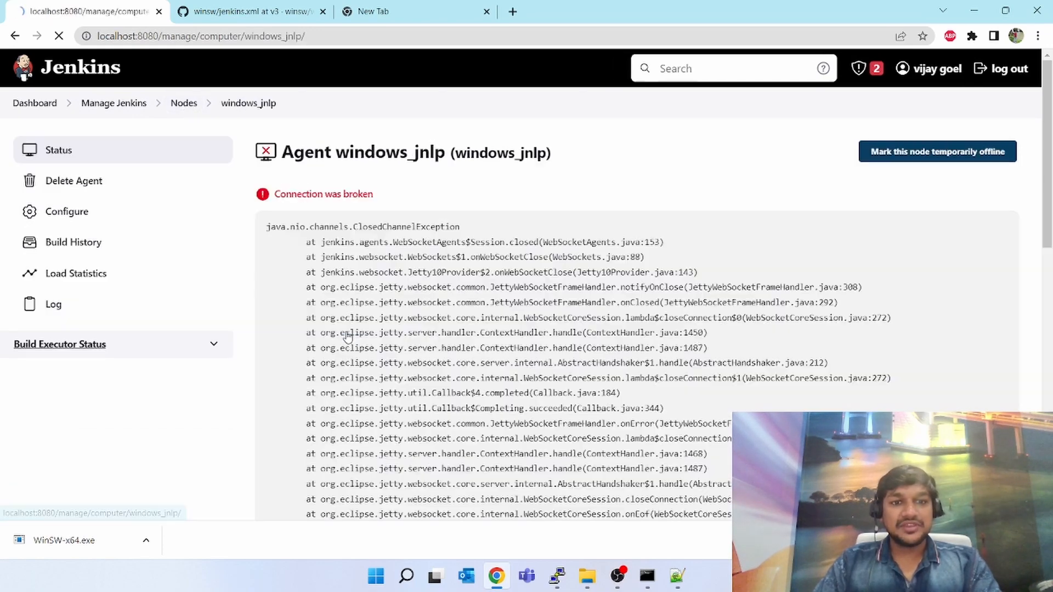
Copy the agent launch arguments from -jar through the workDir path in the "Run from agent command line" section
scroll(593, 295, "down", 10)
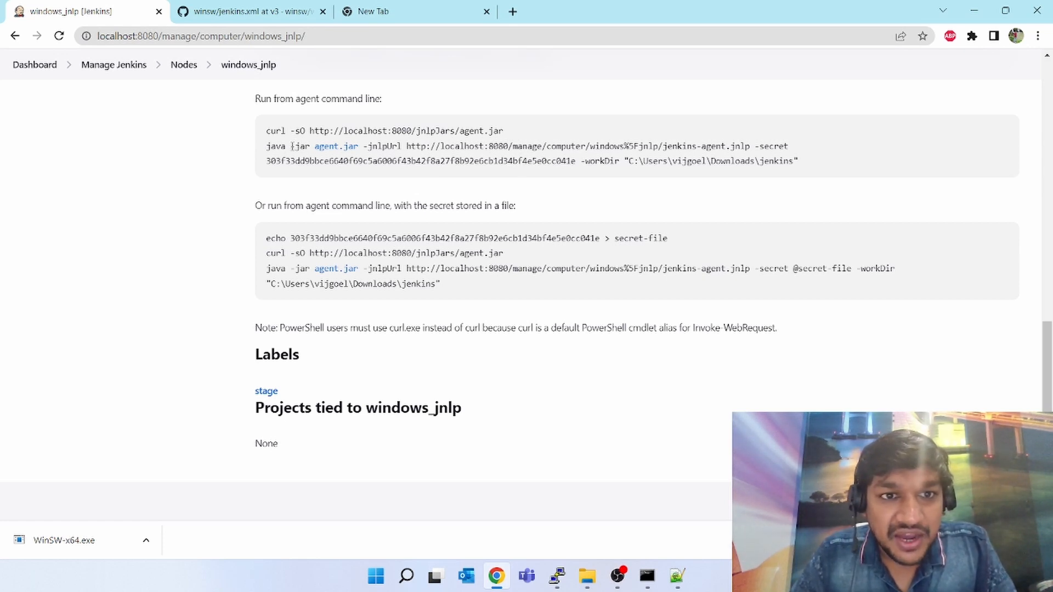
left_click_drag(294, 147, 590, 159)
left_click_drag(295, 147, 818, 163)
key("ctrl+c")
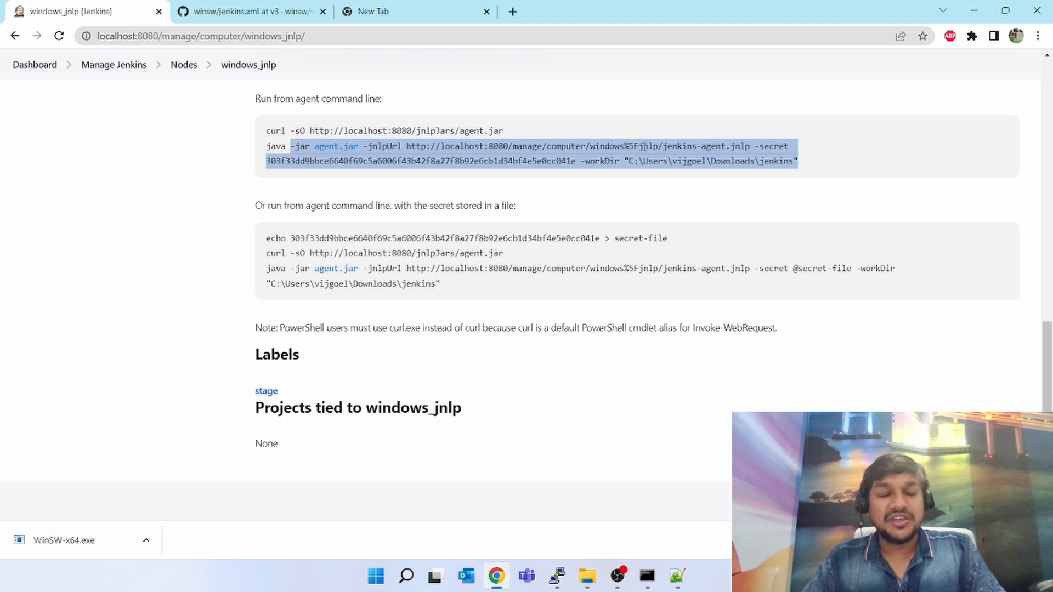
In Notepad++, paste the launch arguments with the agent secret between the arguments tags on one line and save jenkins-agent.xml
key("alt+Tab")
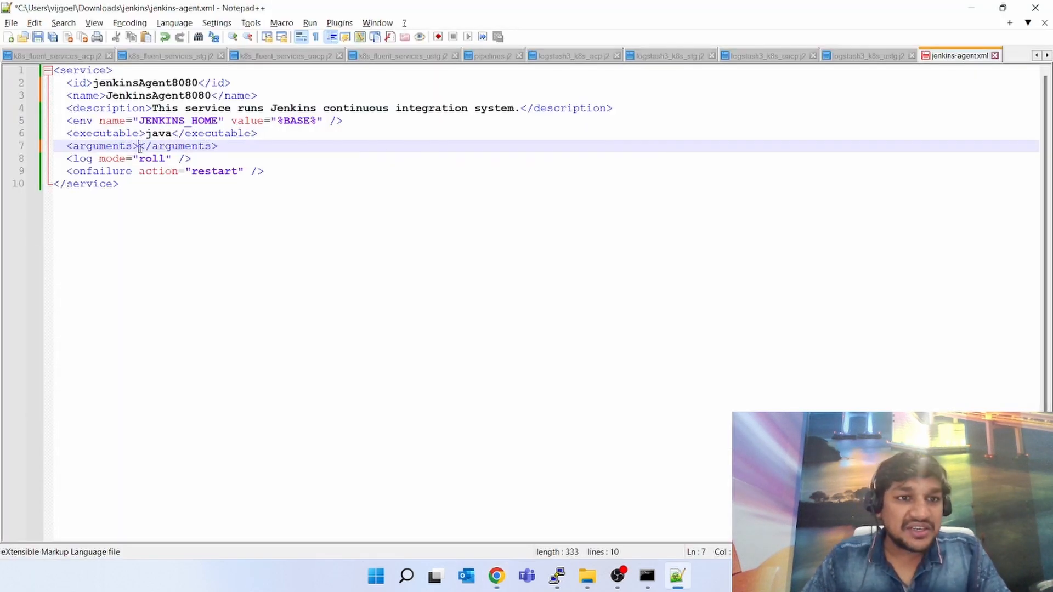
key("ctrl+v")
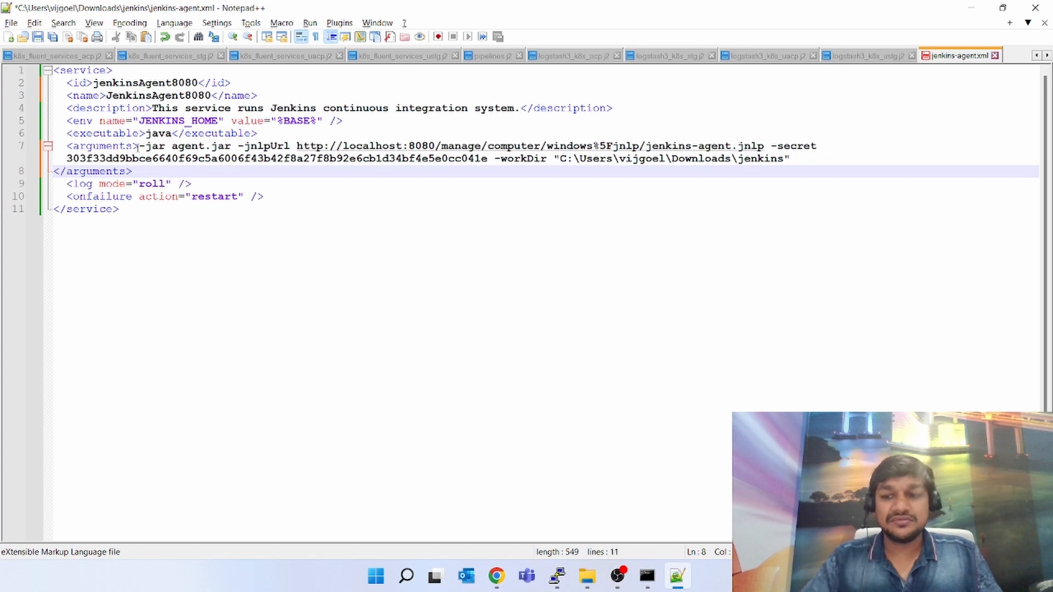
key("BackSpace")
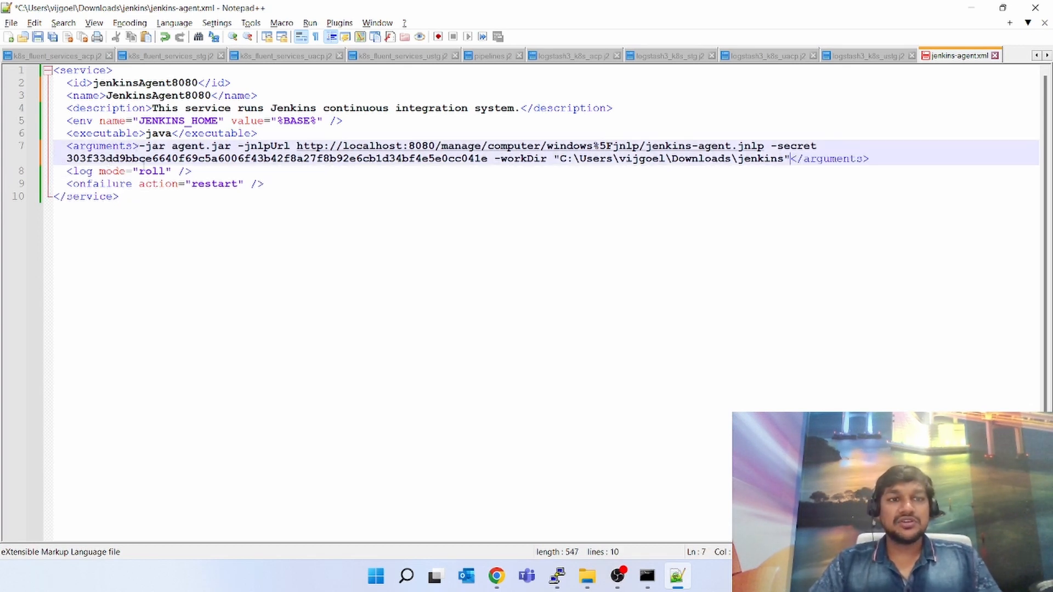
double_click(151, 171)
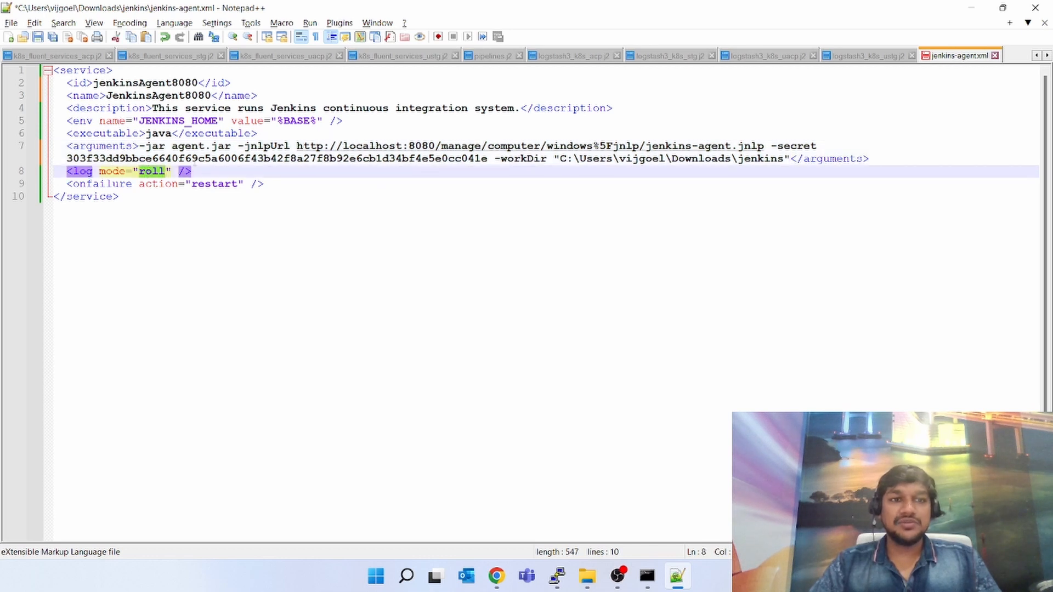
double_click(217, 184)
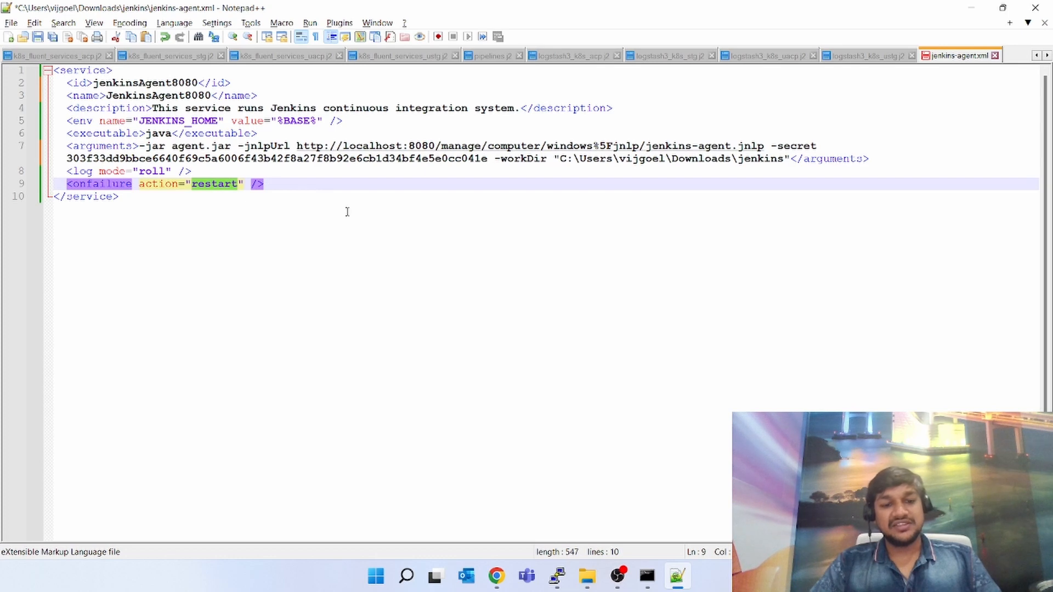
key("ctrl+s")
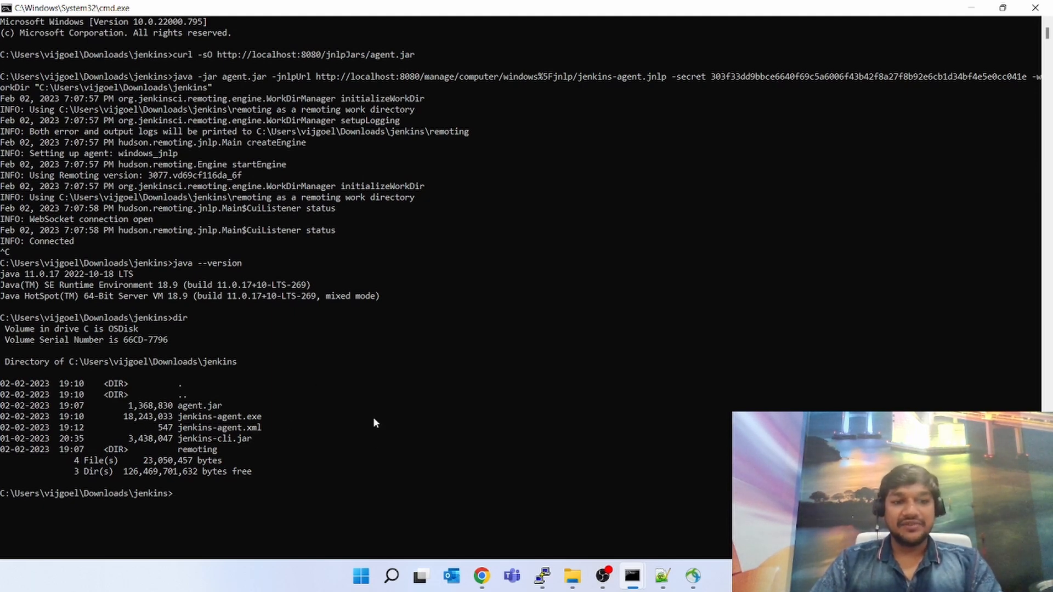
Switch to Chrome, open the winsw/winsw repository on GitHub and review the README's Get started instructions and Usage command table
key("alt+Tab")
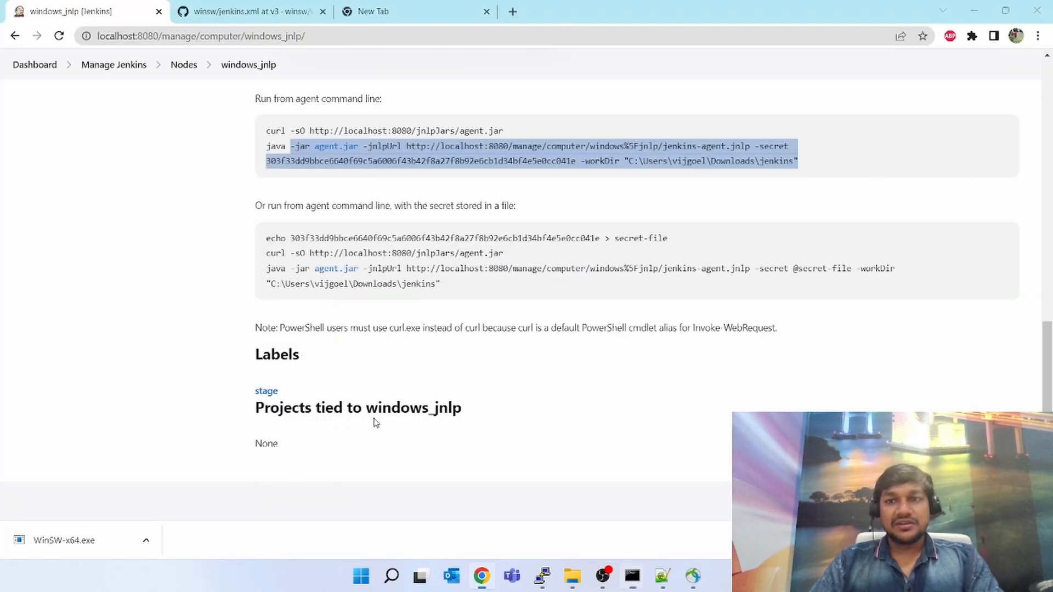
left_click(244, 6)
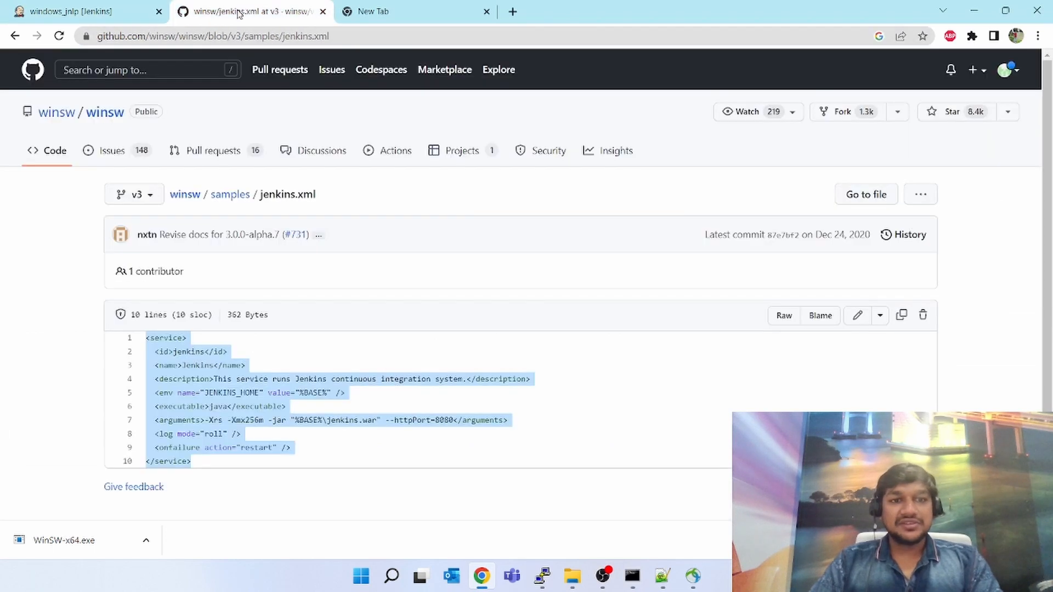
left_click(101, 119)
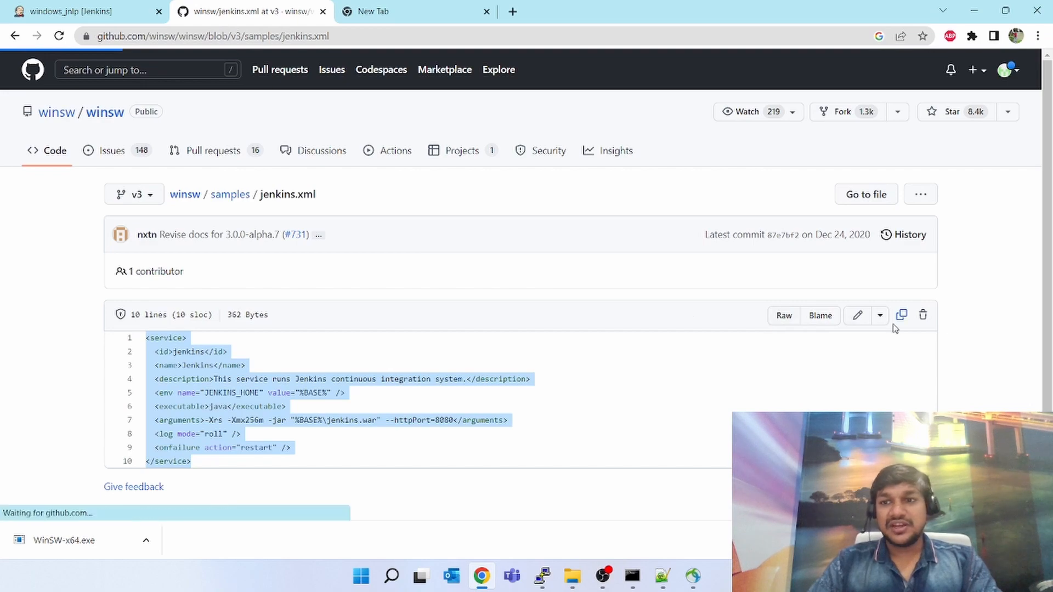
scroll(957, 408, "down", 8)
scroll(957, 408, "down", 12)
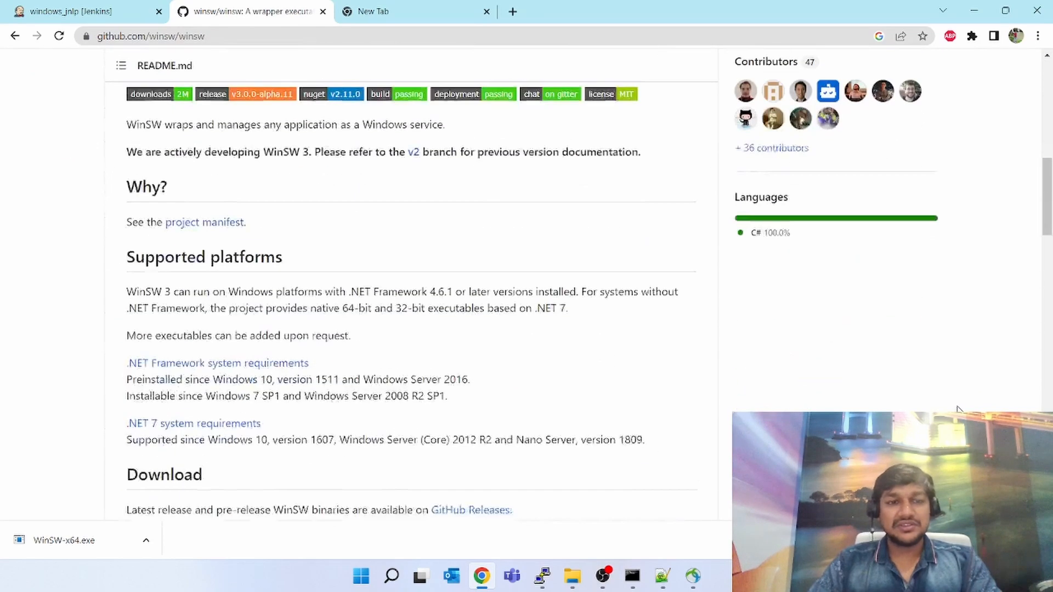
scroll(956, 408, "down", 10)
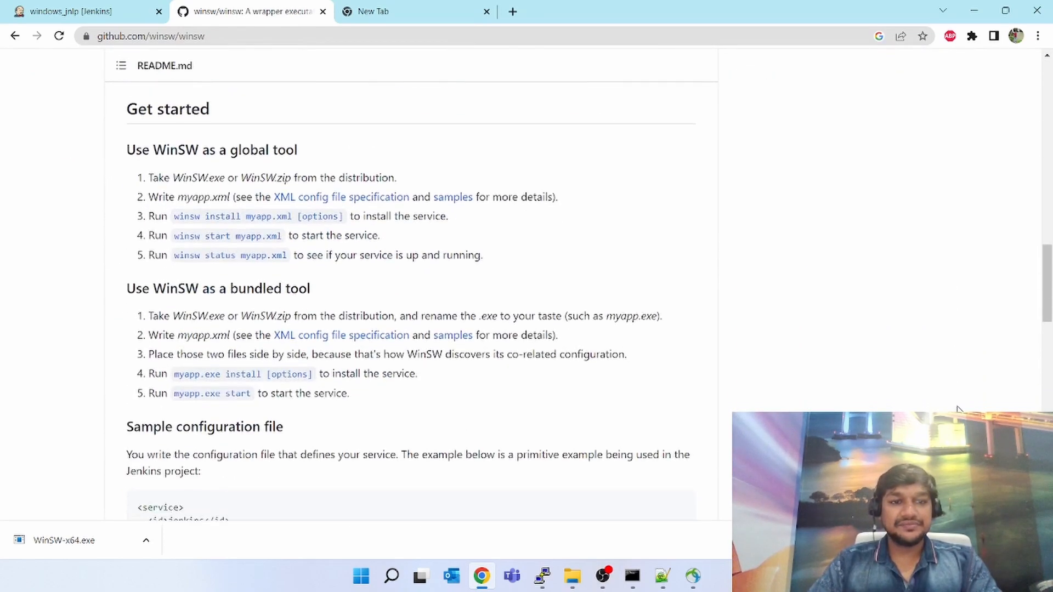
scroll(956, 409, "down", 4)
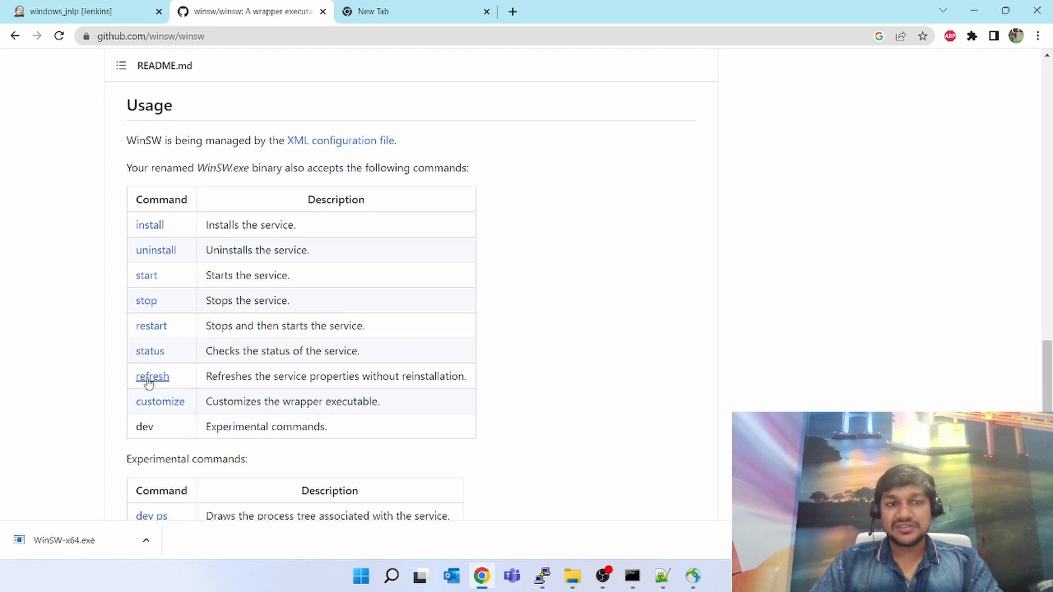
Switch to the Command Prompt and try to install the service with ./jenkins-agent.exe install
key("alt+Tab")
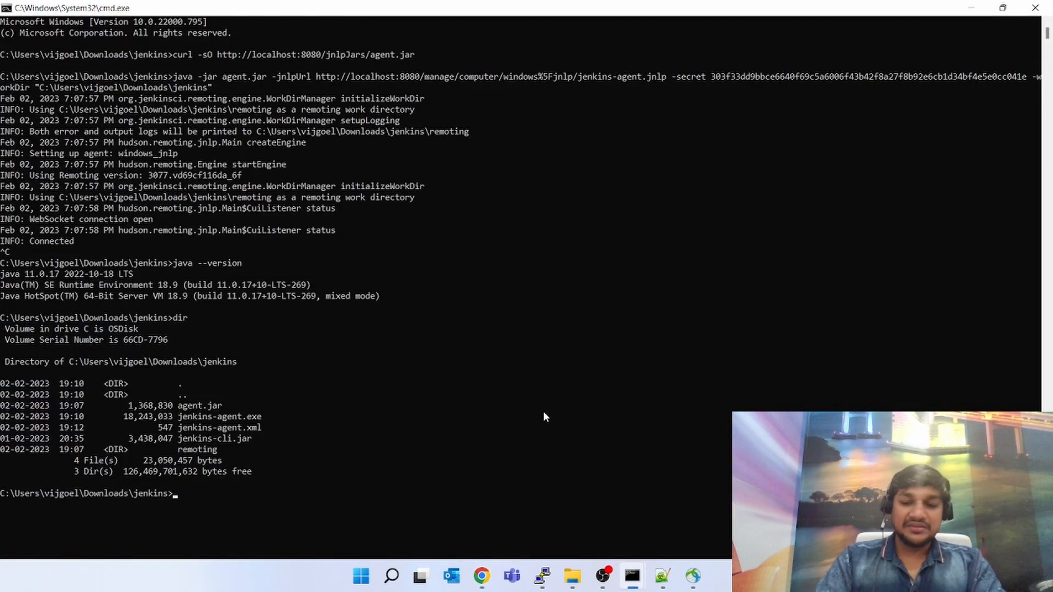
type("./je")
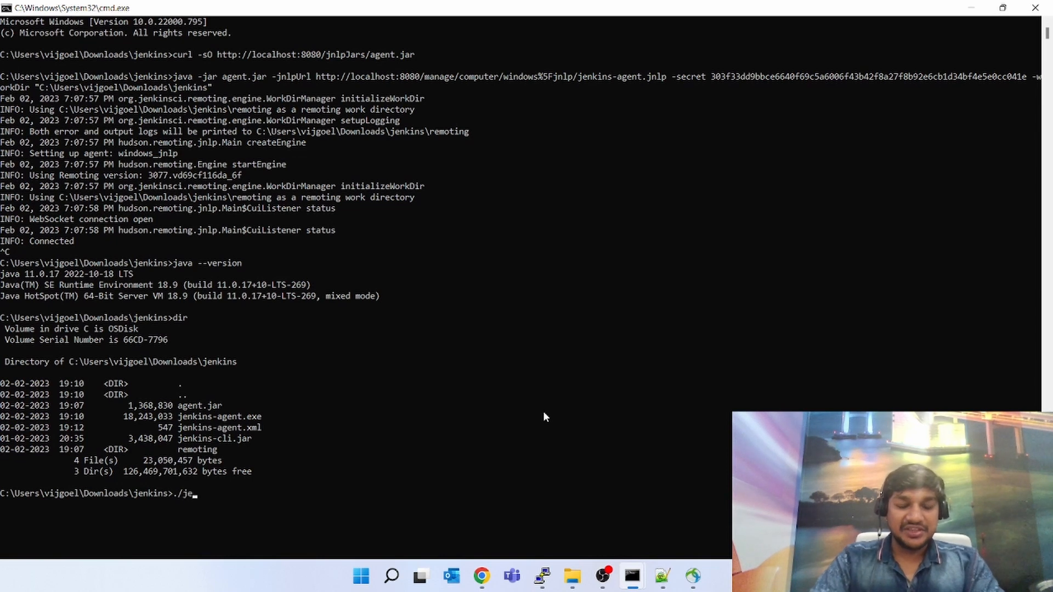
key("Tab")
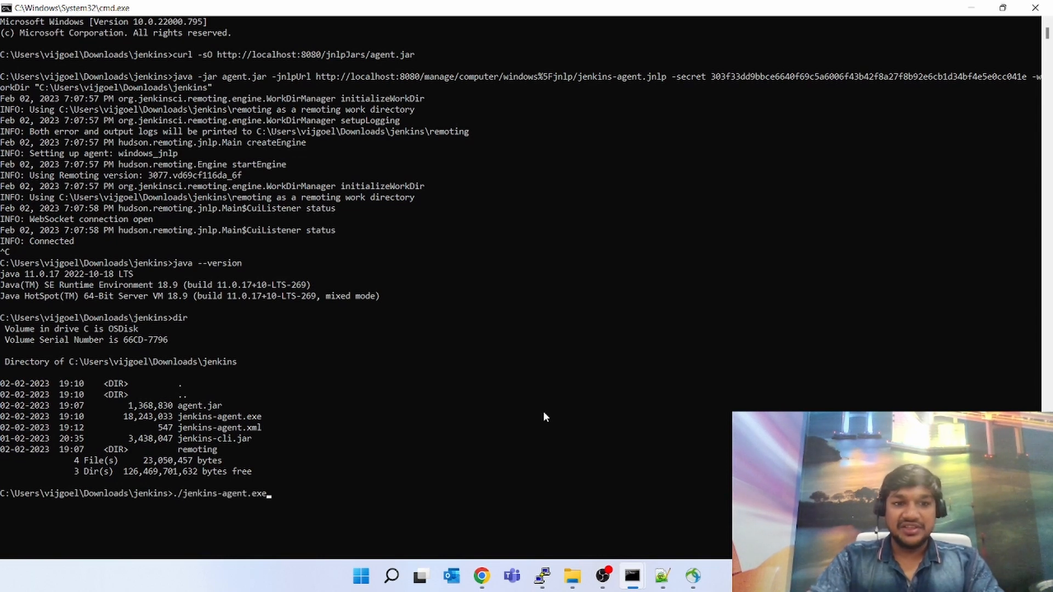
type("install")
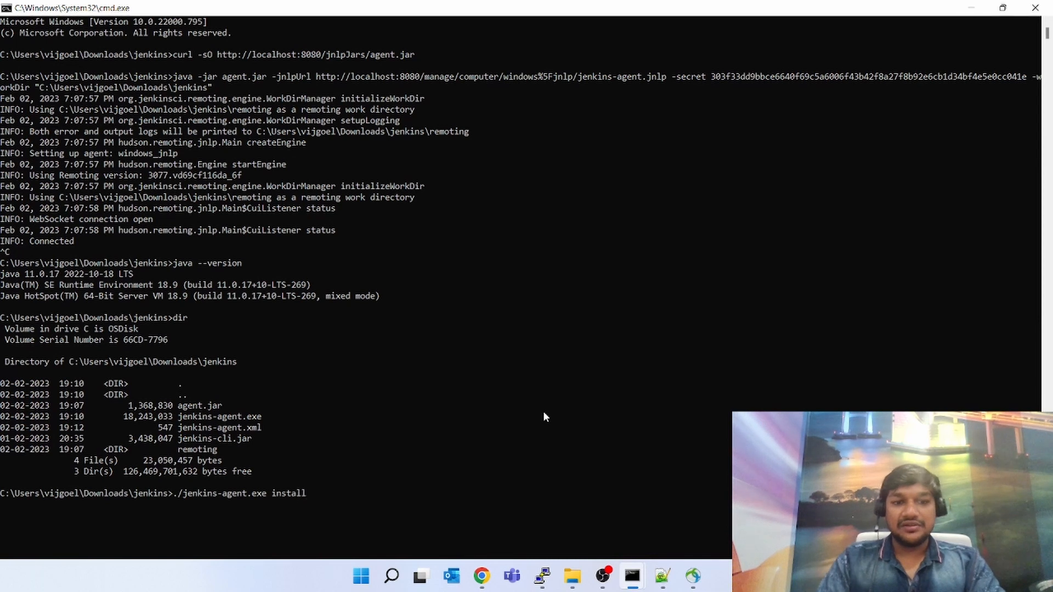
key("Return")
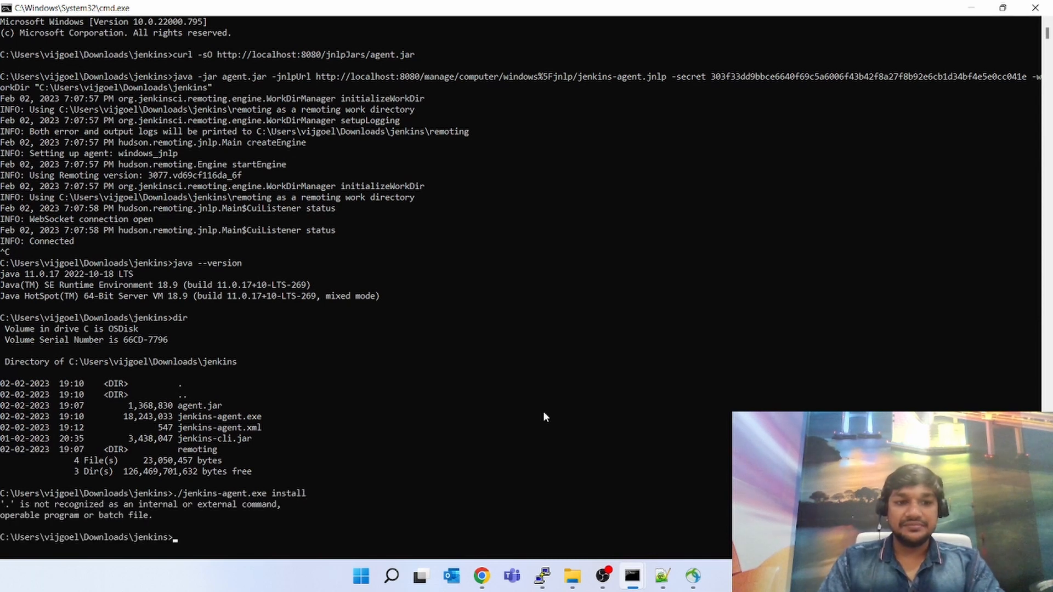
Try the installation again with jenkins-agent.exe install, without the leading ./, and examine the output
key("Up")
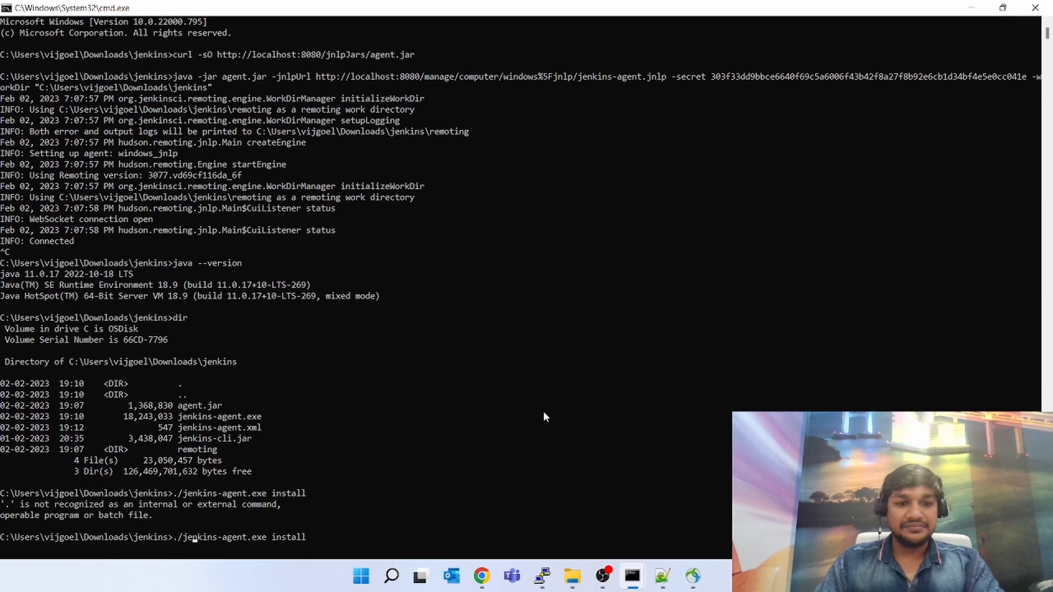
key("BackSpace")
key("BackSpace")
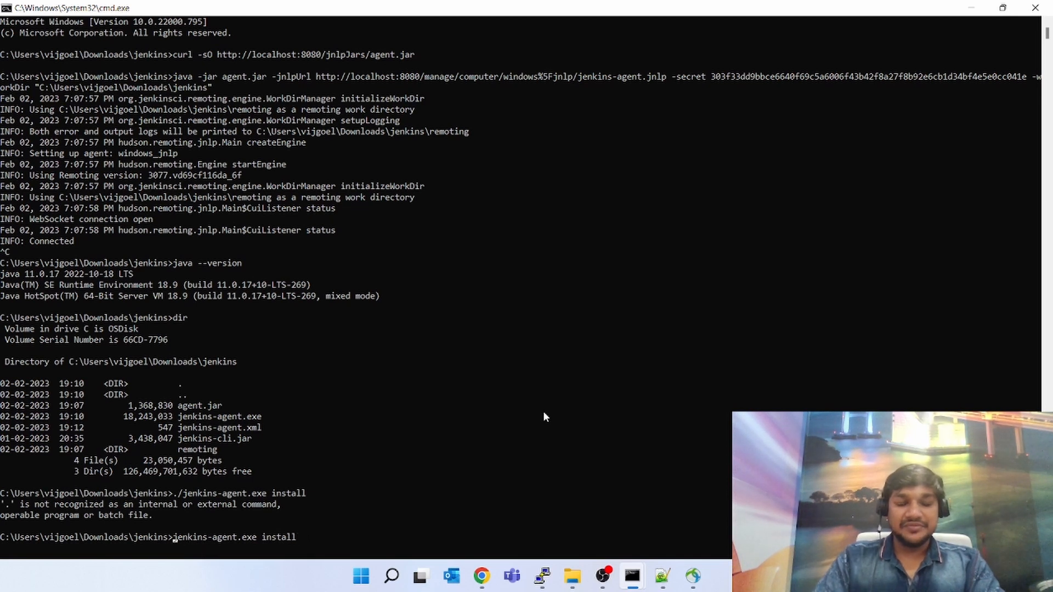
key("Return")
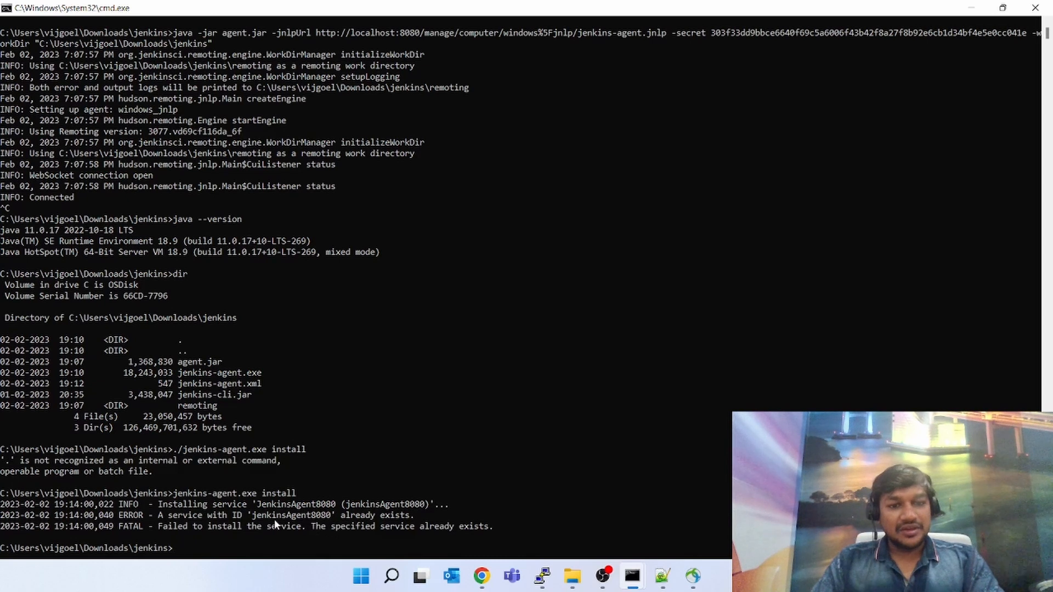
double_click(302, 517)
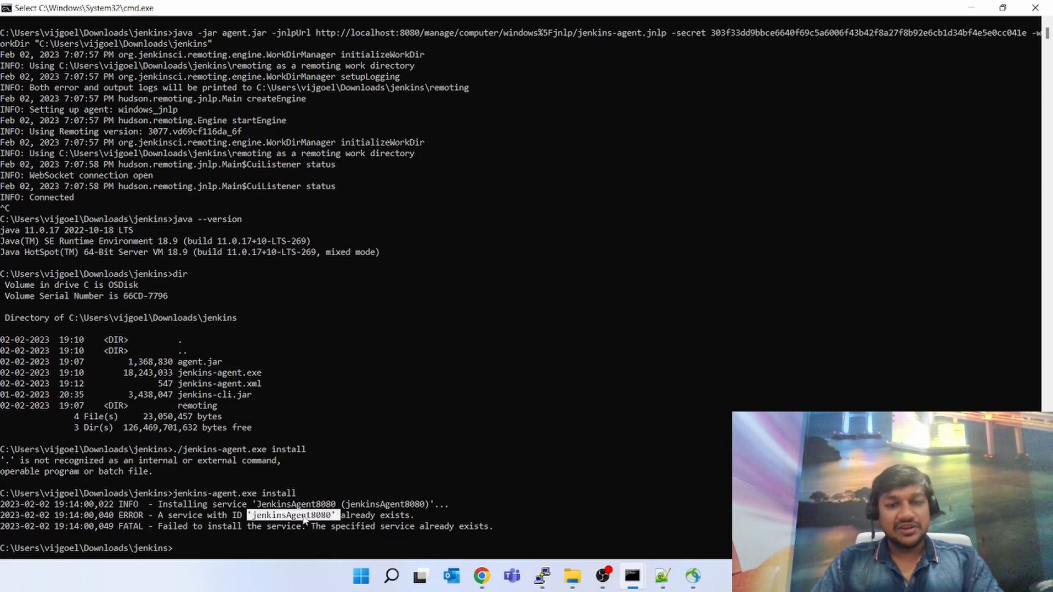
left_click(536, 360)
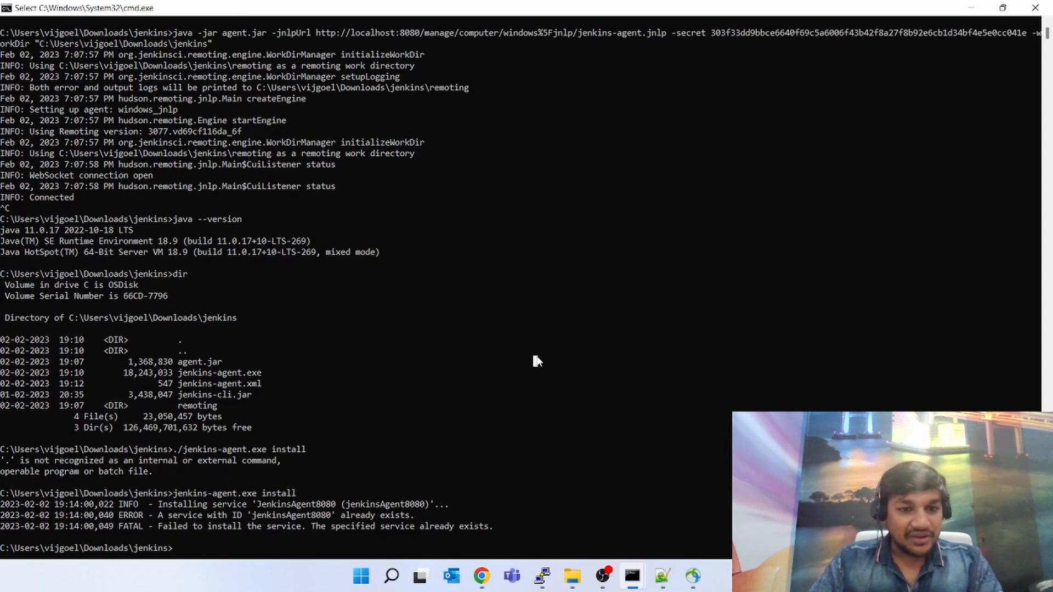
Return to jenkins-agent.xml in Notepad++ and change the service id to jenkinsAgentdevops
key("alt+Tab")
key("alt+Tab")
key("alt+Tab")
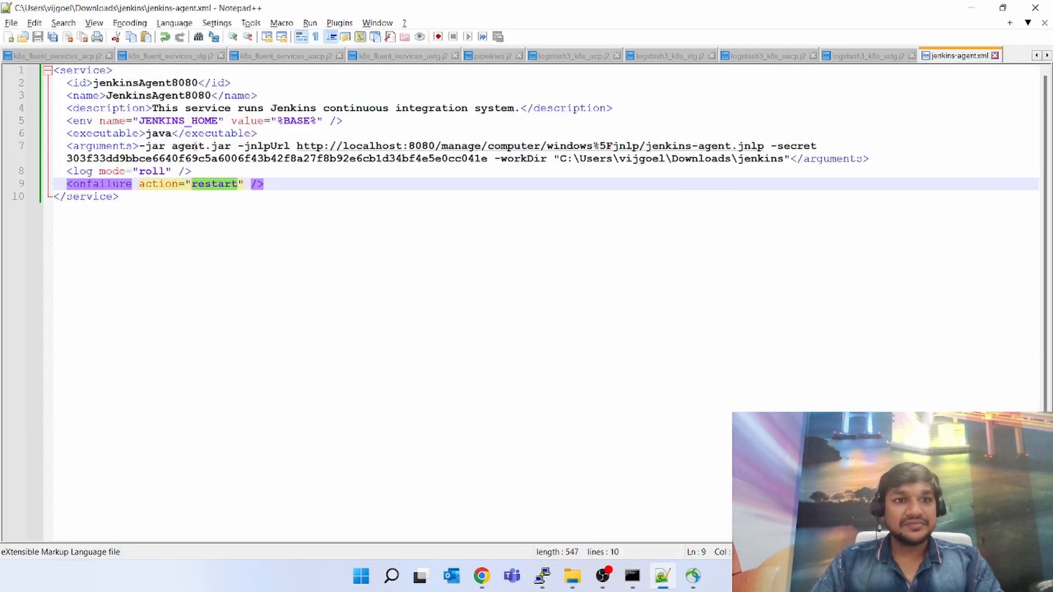
left_click(197, 82)
key("BackSpace")
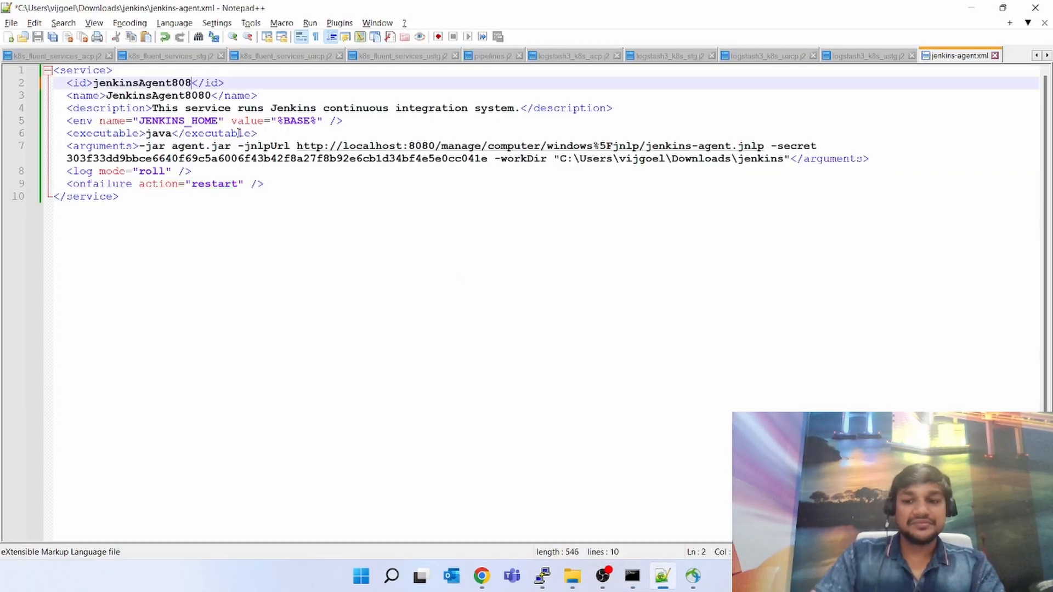
key("BackSpace")
key("BackSpace")
key("BackSpace")
type("devop")
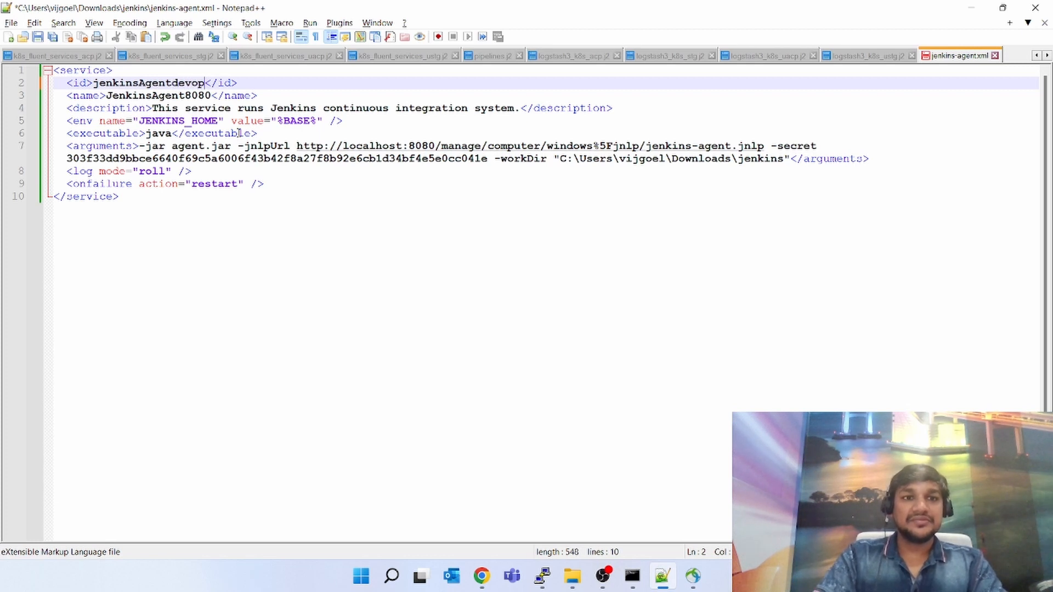
type("s")
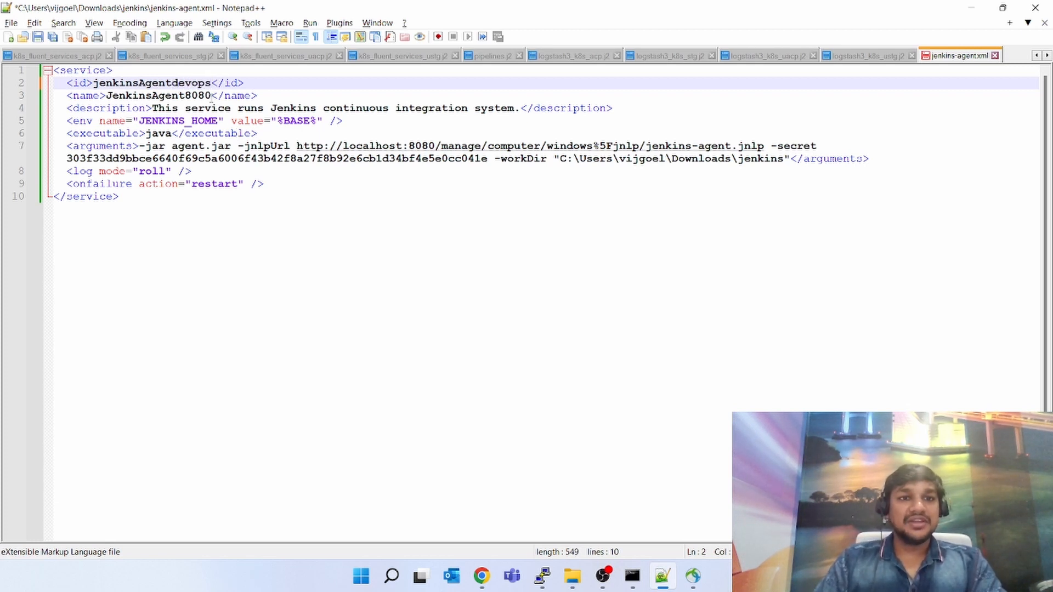
Change the service name to JenkinsAgentdevops and save jenkins-agent.xml
left_click(212, 97)
key("BackSpace")
key("BackSpace")
key("BackSpace")
key("BackSpace")
type("devo")
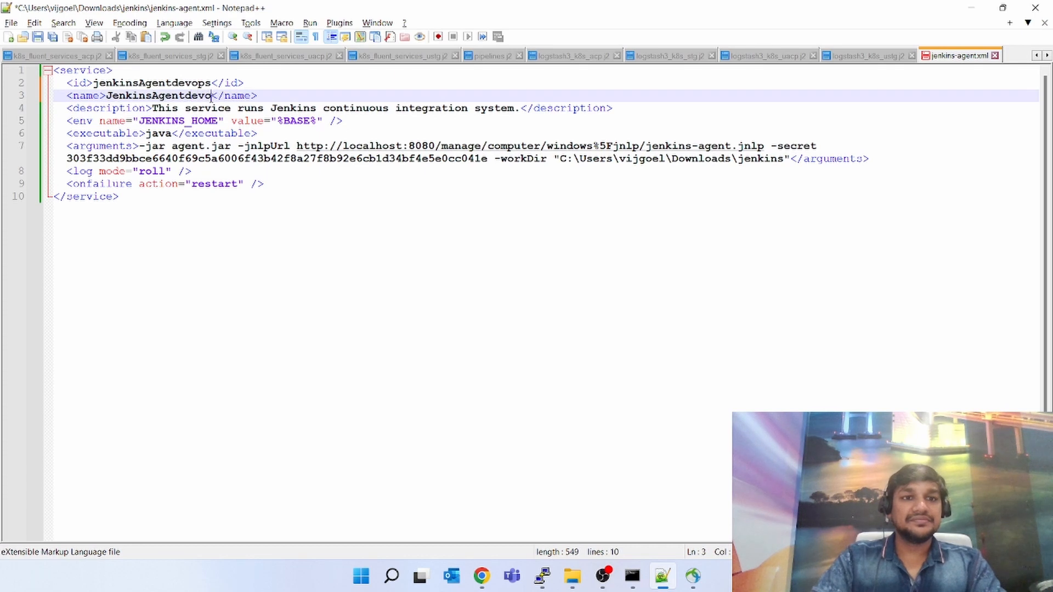
type("ps")
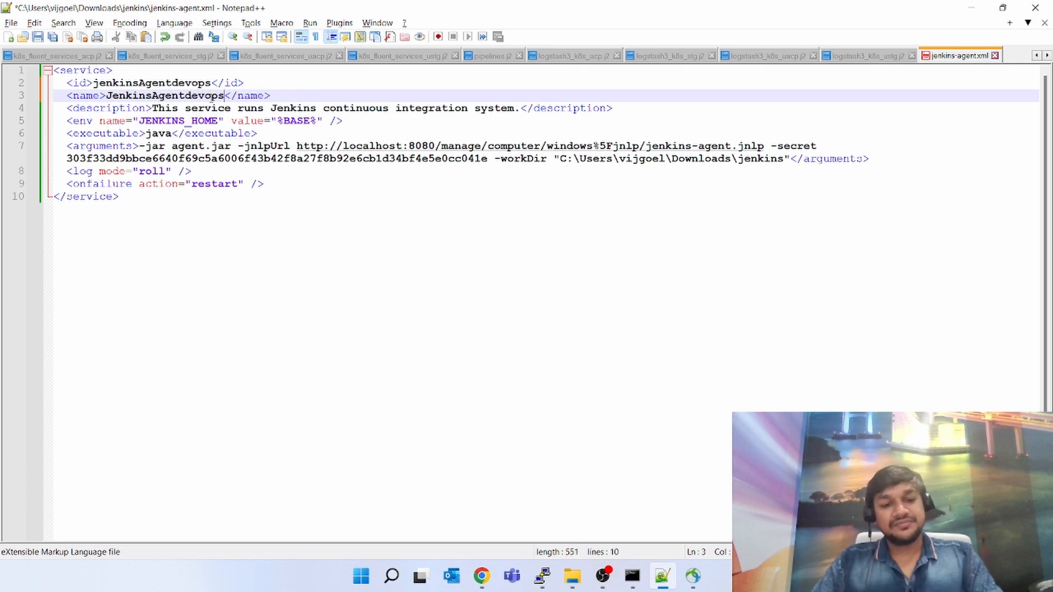
key("ctrl+s")
Switch from Notepad++ to the command line and open a new Command Prompt as administrator
key("alt+Tab")
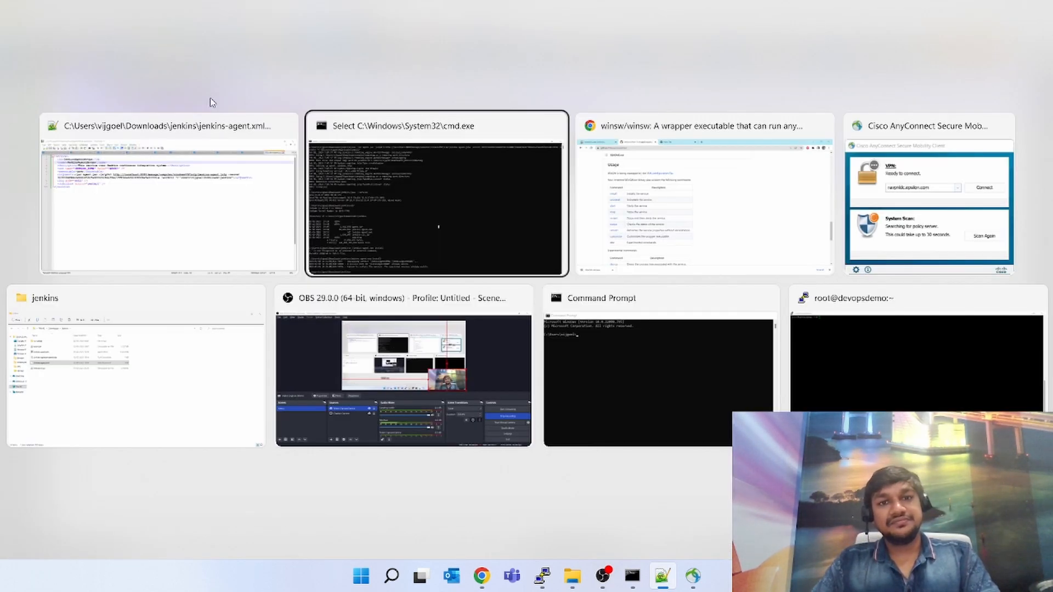
left_click(430, 337)
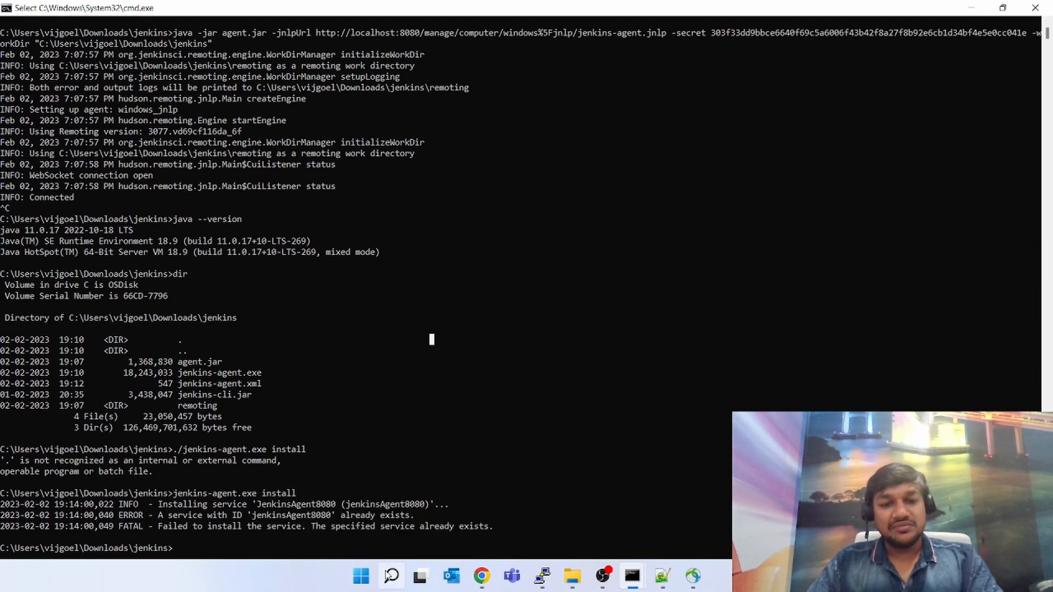
mouse_move(392, 580)
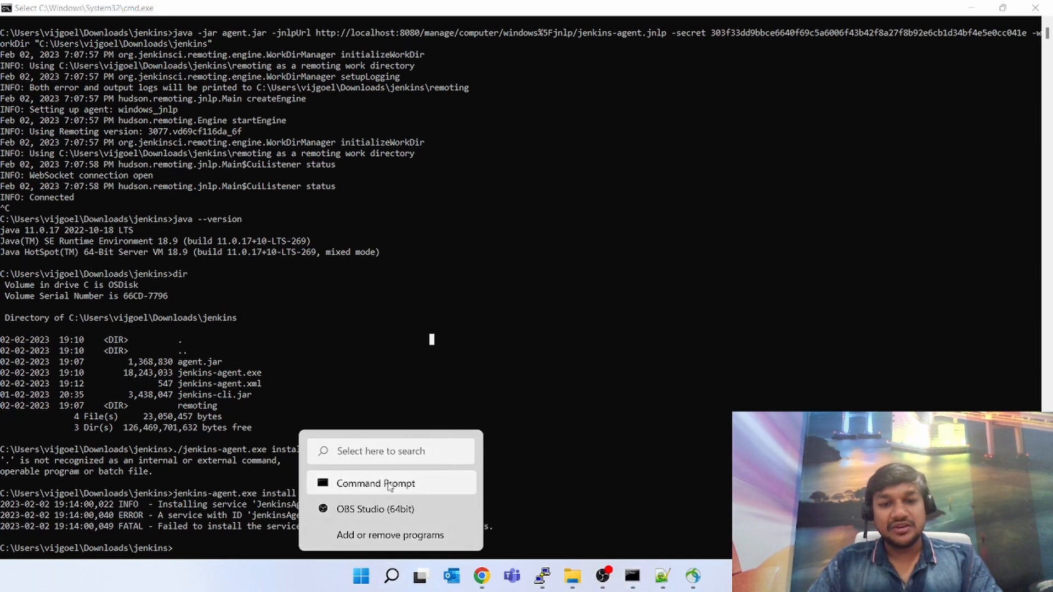
left_click(392, 576)
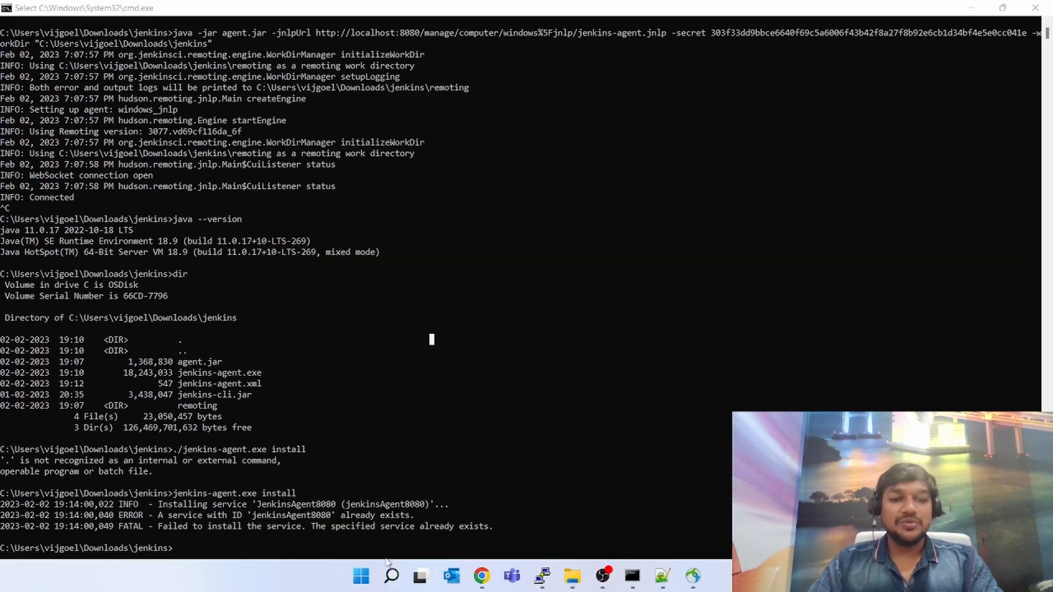
left_click(391, 576)
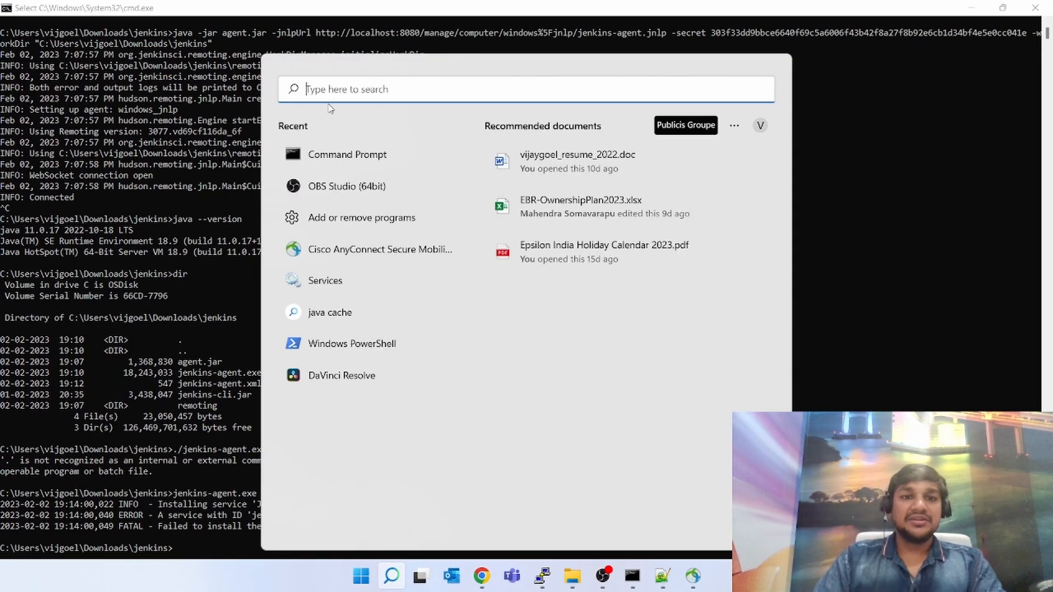
right_click(377, 159)
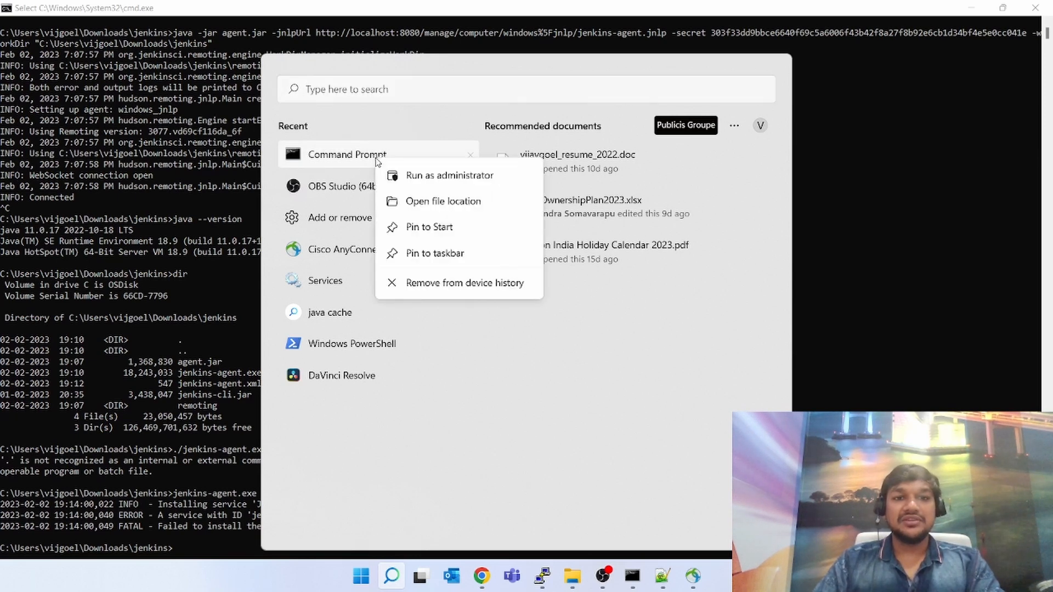
left_click(430, 175)
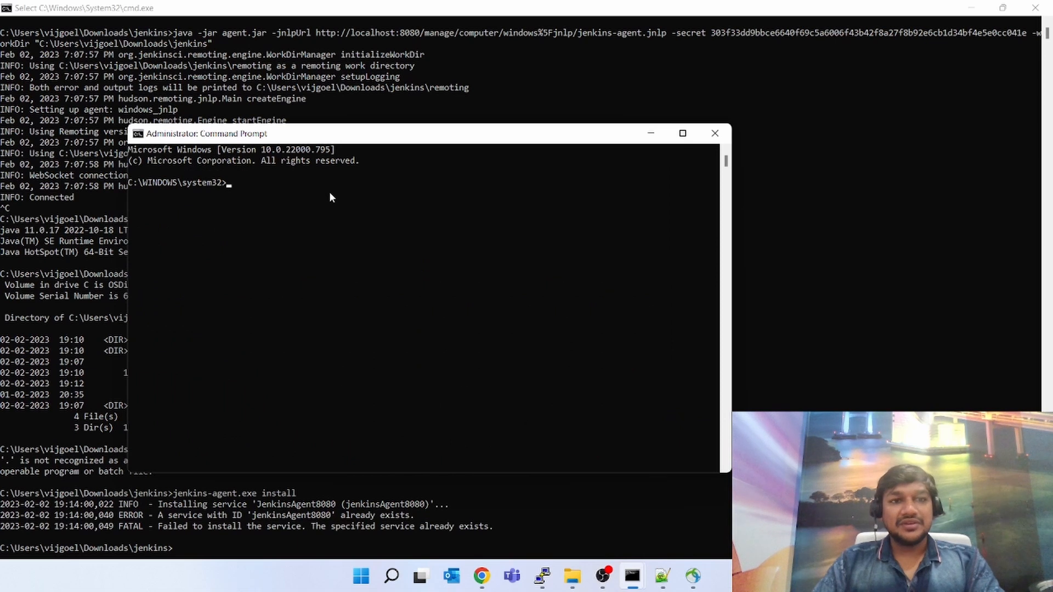
left_click_drag(167, 137, 404, 119)
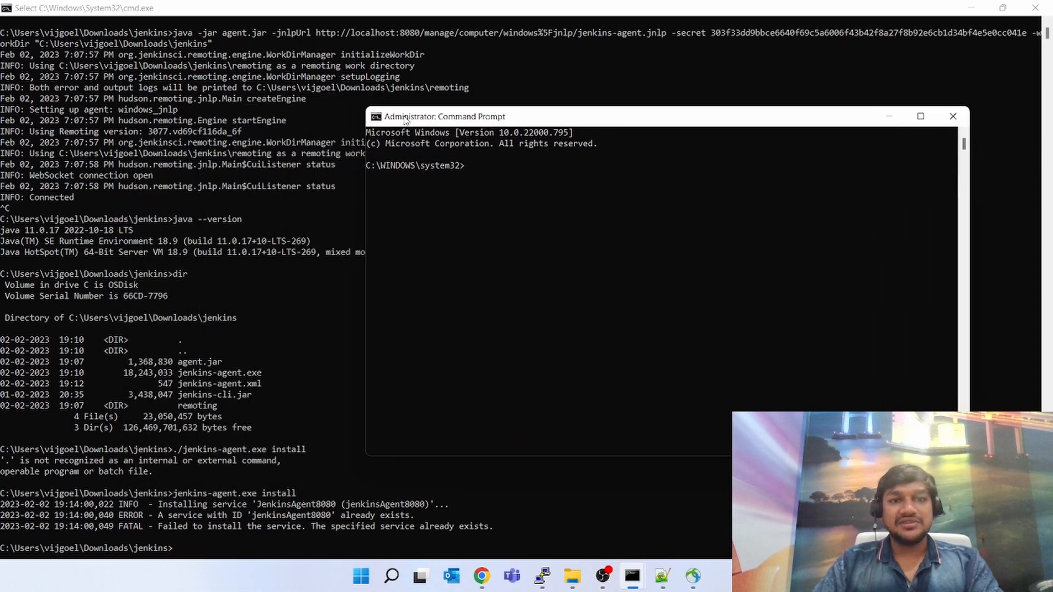
left_click(461, 224)
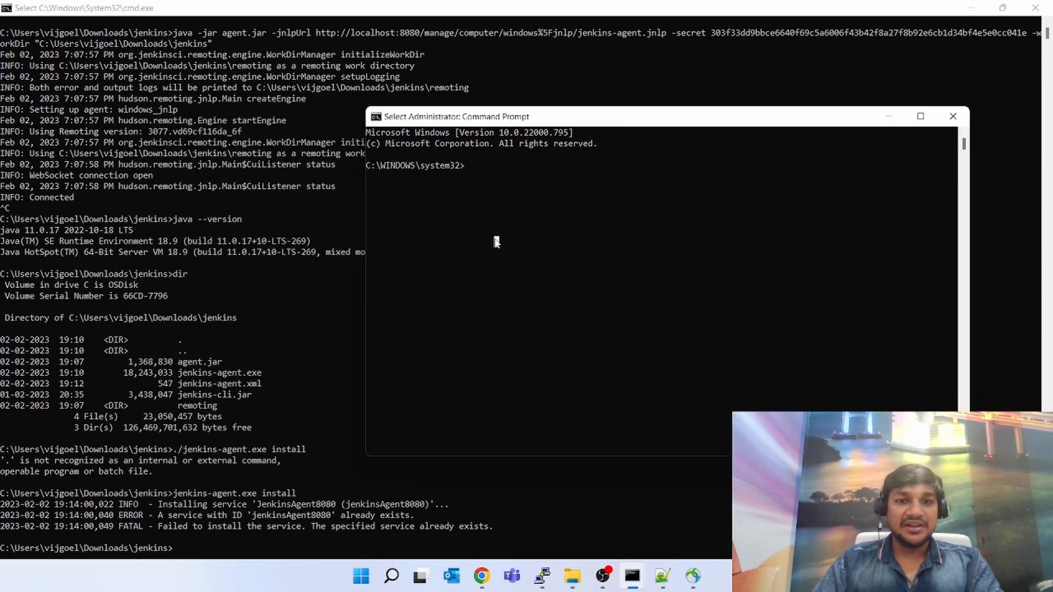
Go up from C:\WINDOWS\system32 to the root of drive C: by running cd .. twice
type("cd")
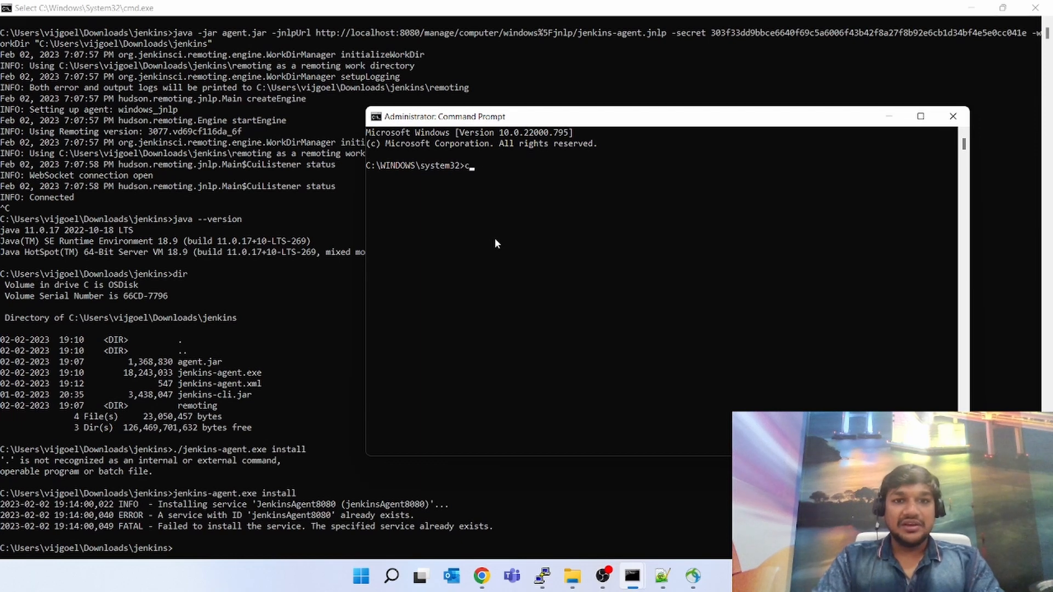
key("BackSpace")
key("BackSpace")
key("BackSpace")
type("cd ..")
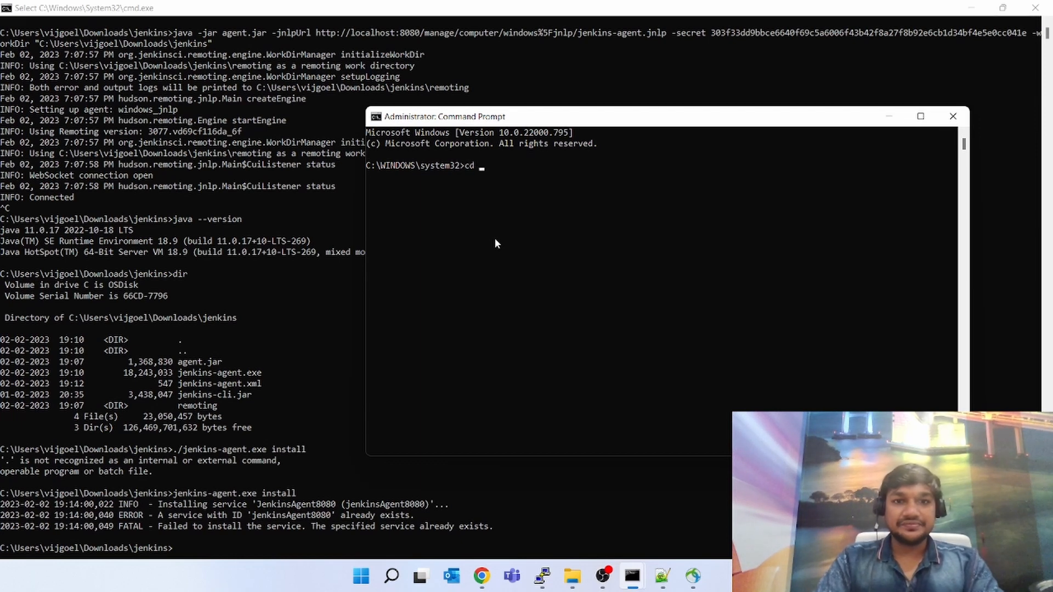
key("Return")
type("cd")
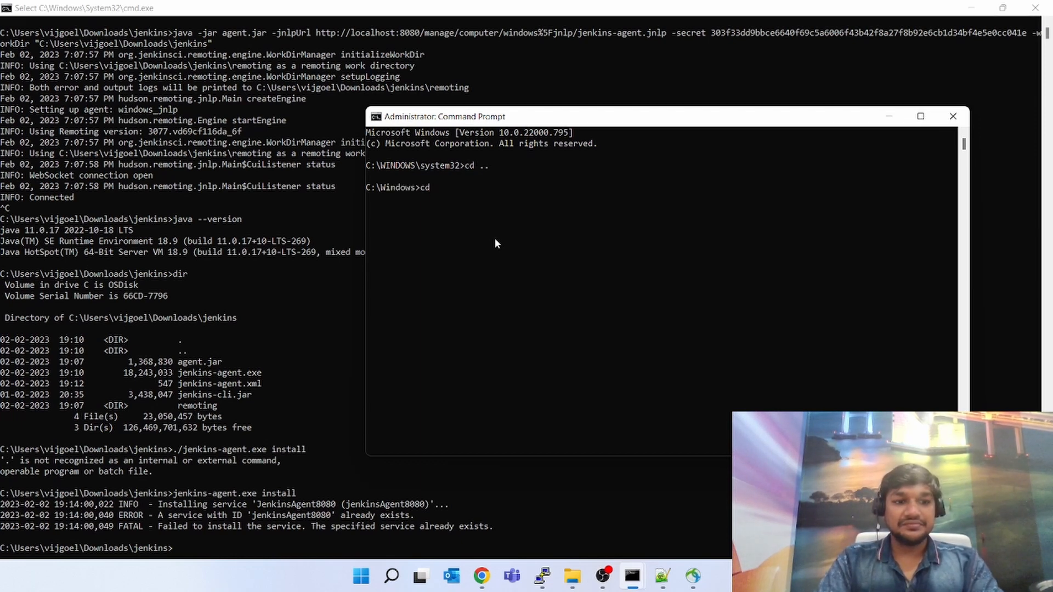
type(" ..")
key("Return")
Change the directory to Downloads\jenkins inside the user's profile folder under Users
type("cd Users")
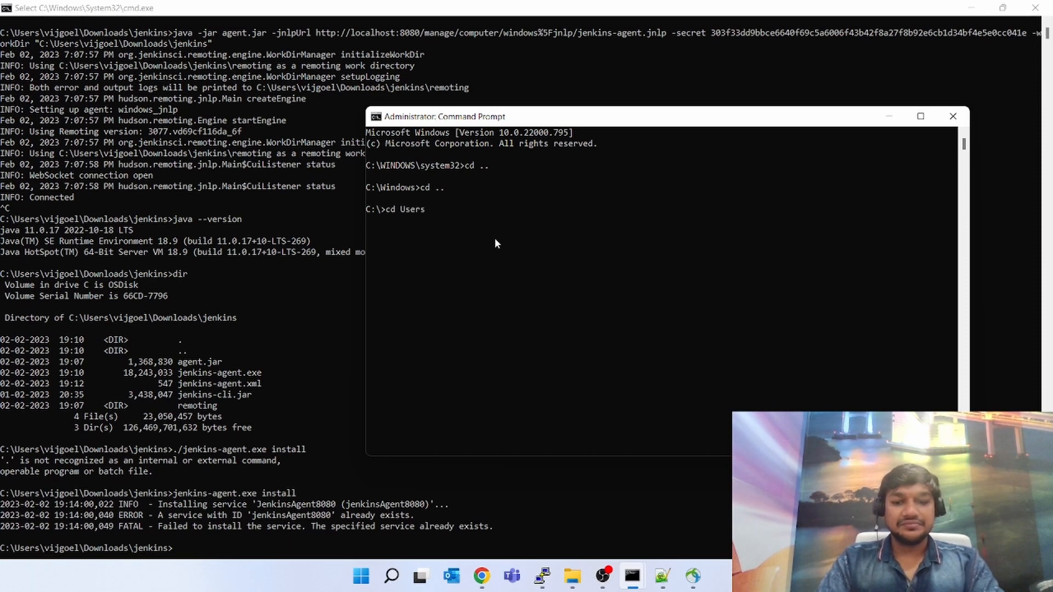
type("\\V")
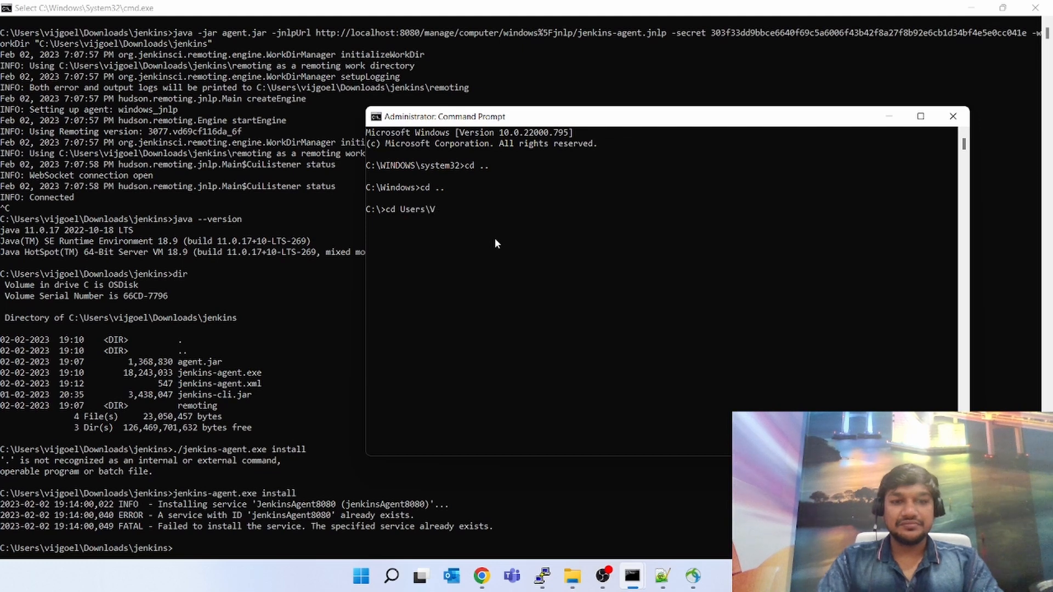
type("ijgoel")
type("\\Downloads\\")
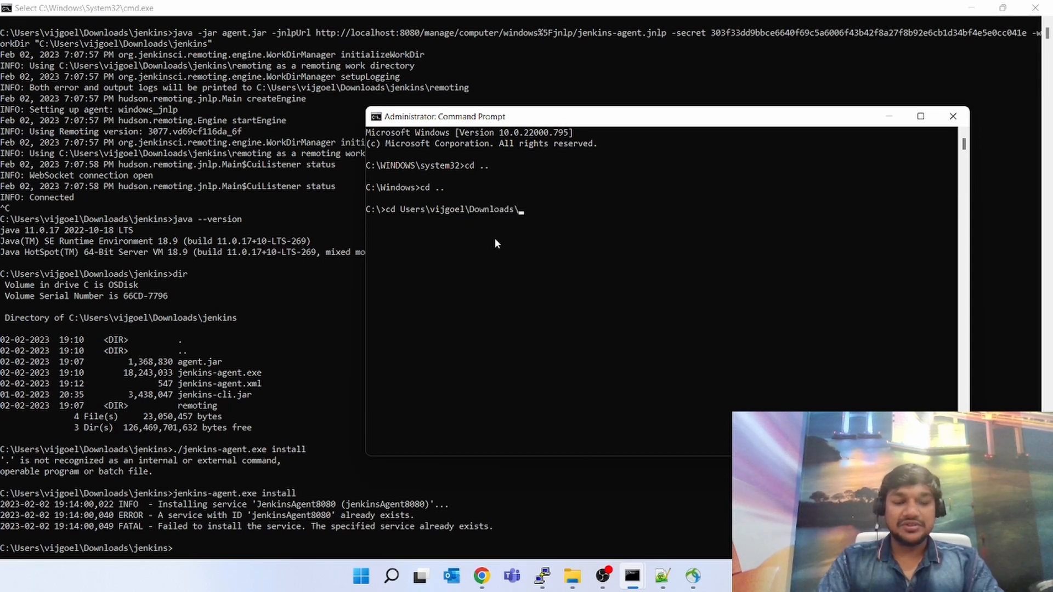
type("jenkins")
key("Return")
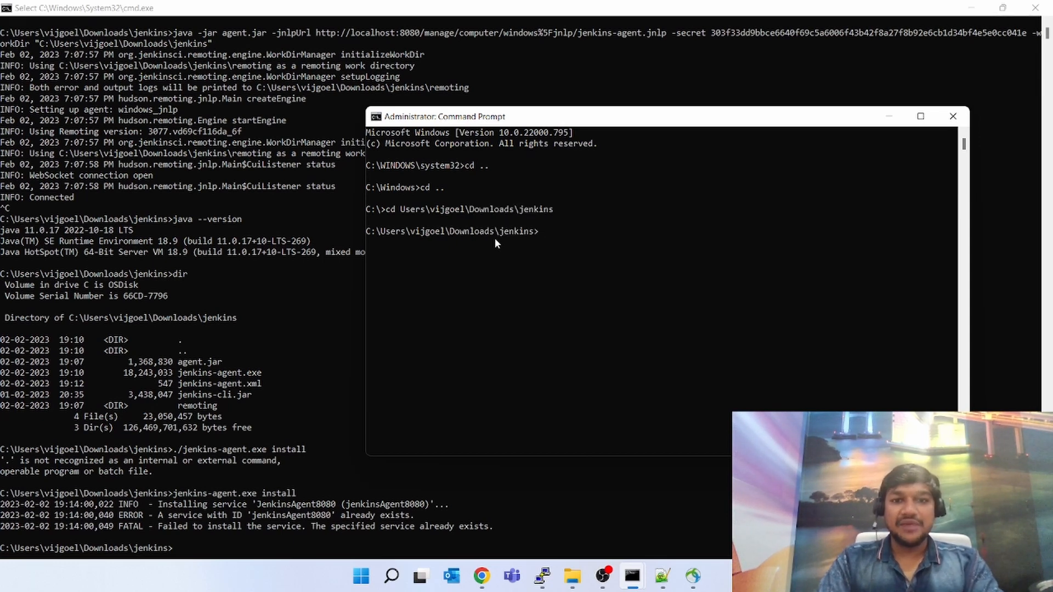
Install the Jenkins agent service from the elevated prompt with jenkins-agent.exe install
type("jenkins")
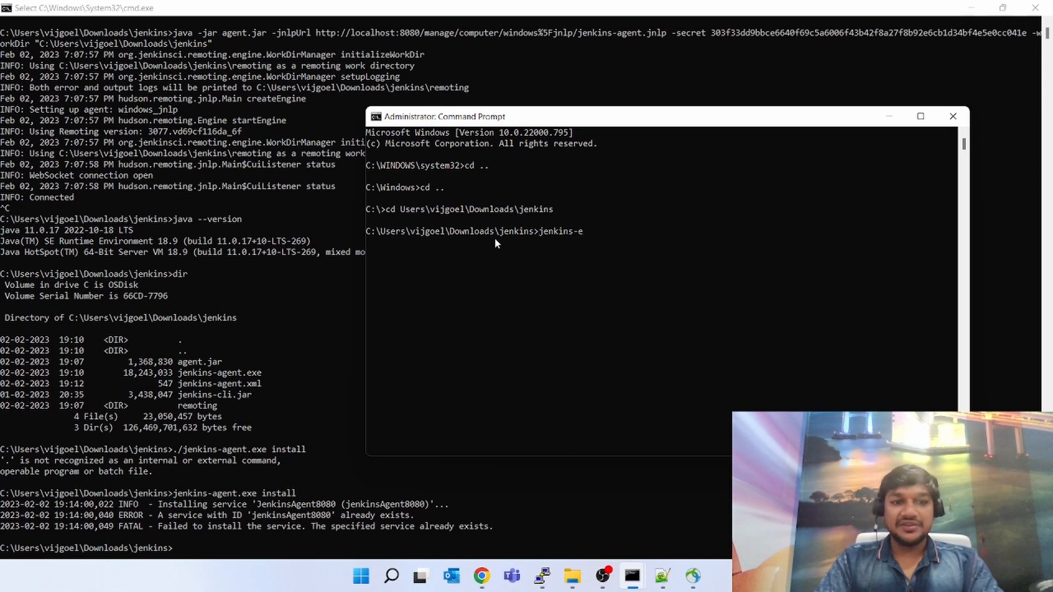
type("-agent.exe")
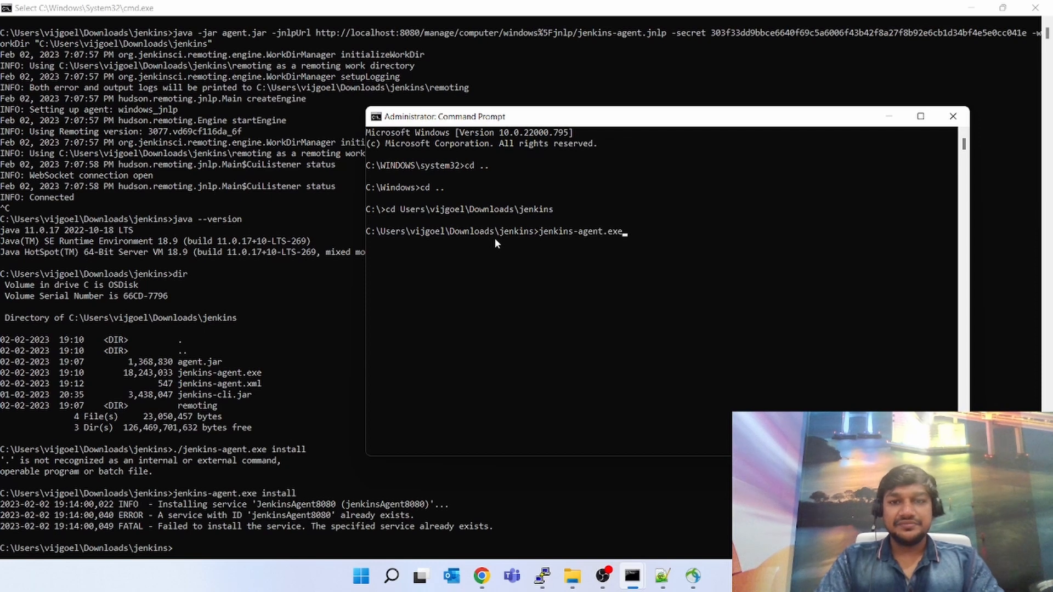
type(" install")
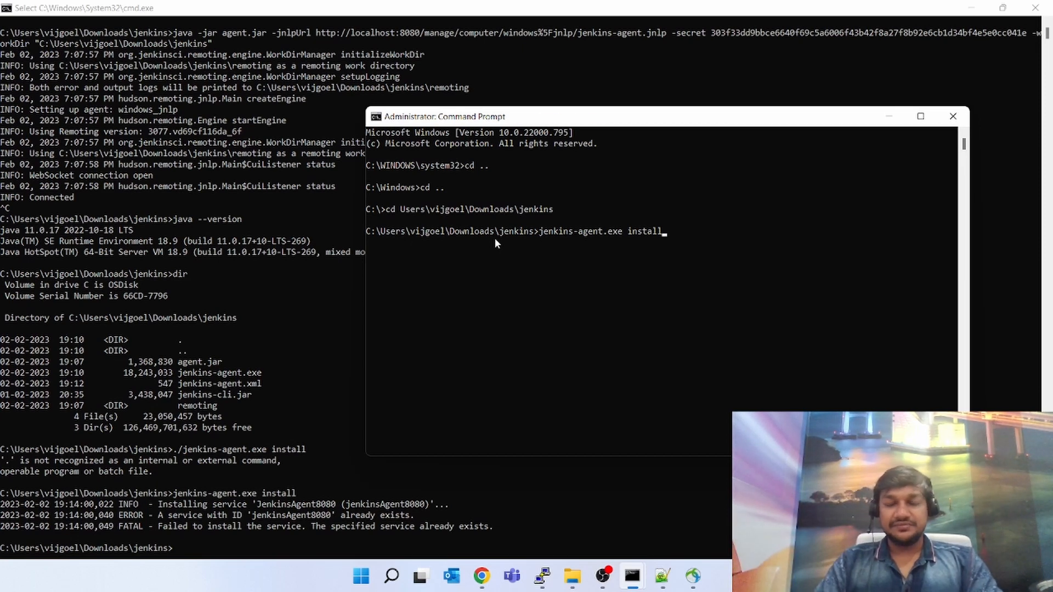
key("Return")
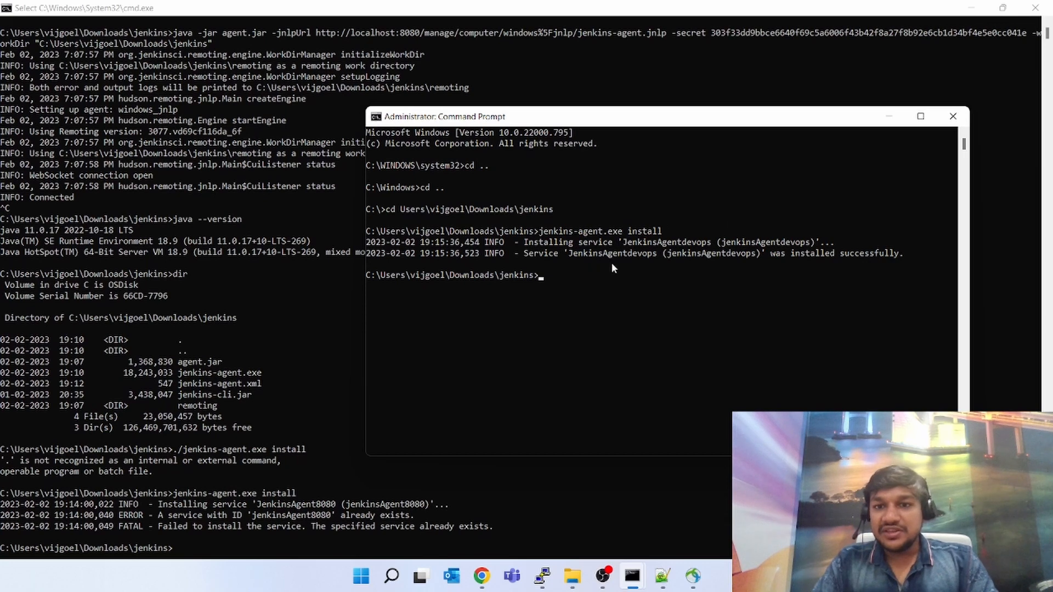
Switch to Chrome and check the windows_jnlp agent's connection status, reloading its page and reopening it from the Nodes list
key("alt+Tab")
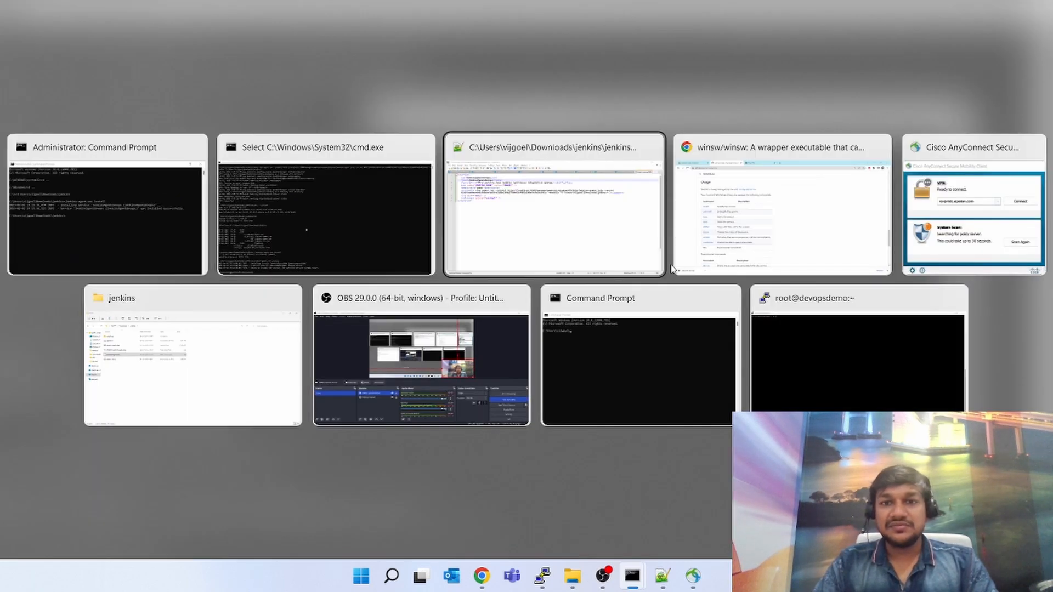
left_click(673, 268)
left_click(60, 11)
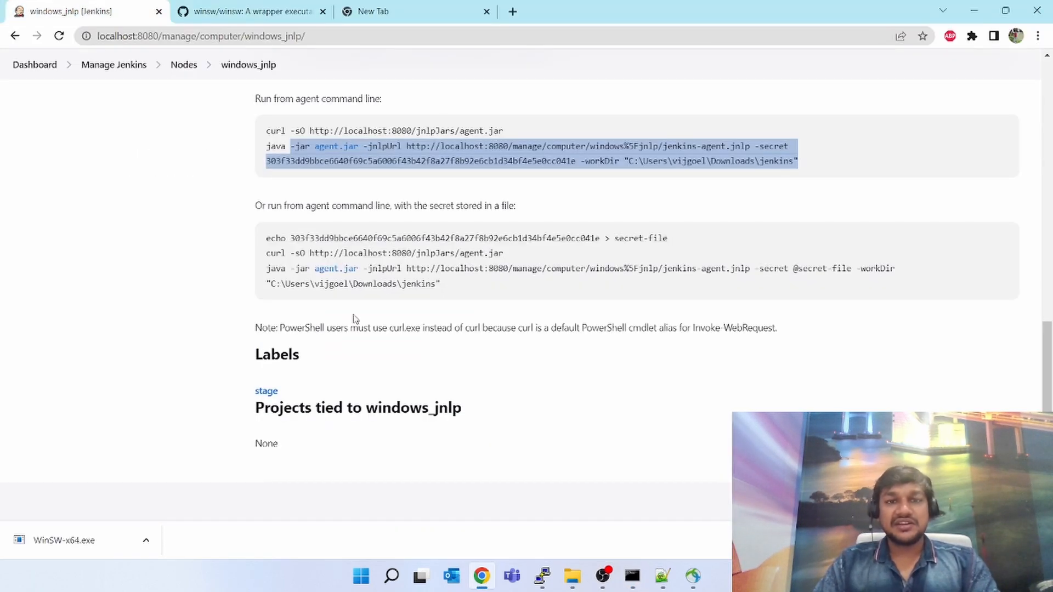
left_click(512, 372)
scroll(404, 349, "up", 8)
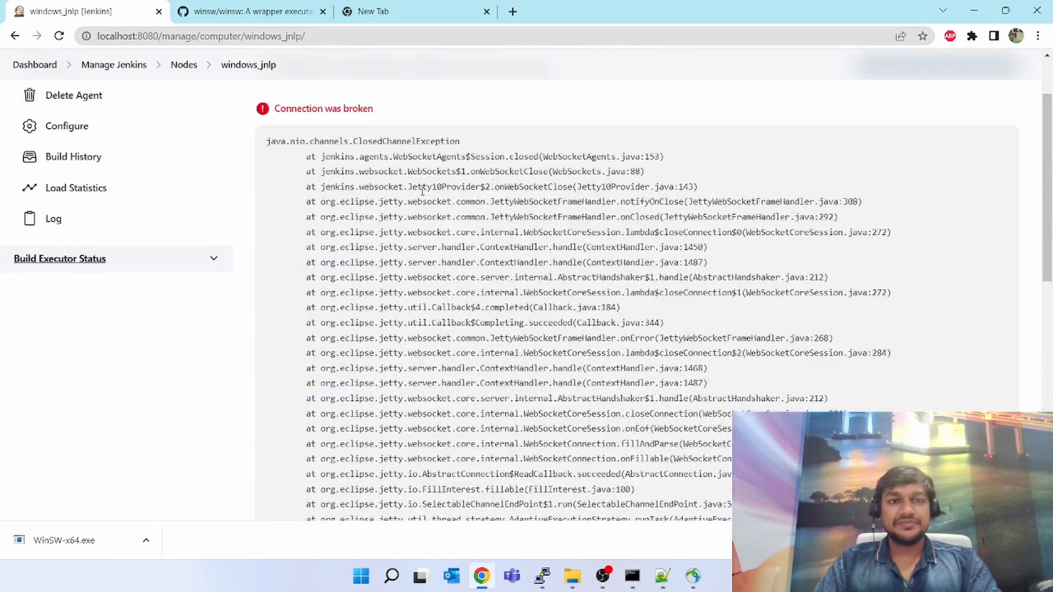
scroll(422, 191, "up", 2)
left_click(363, 36)
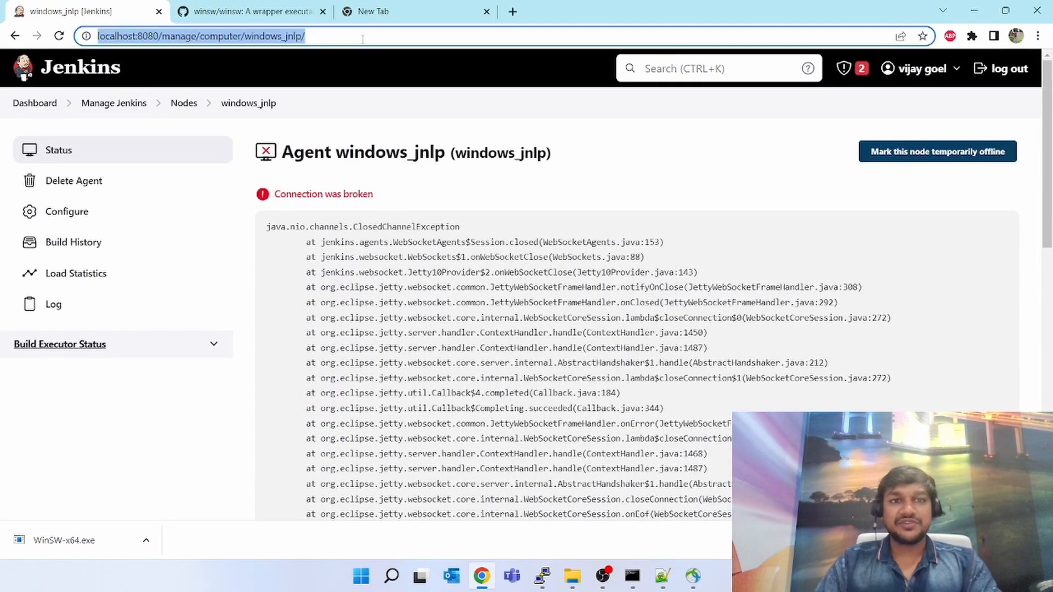
key("Return")
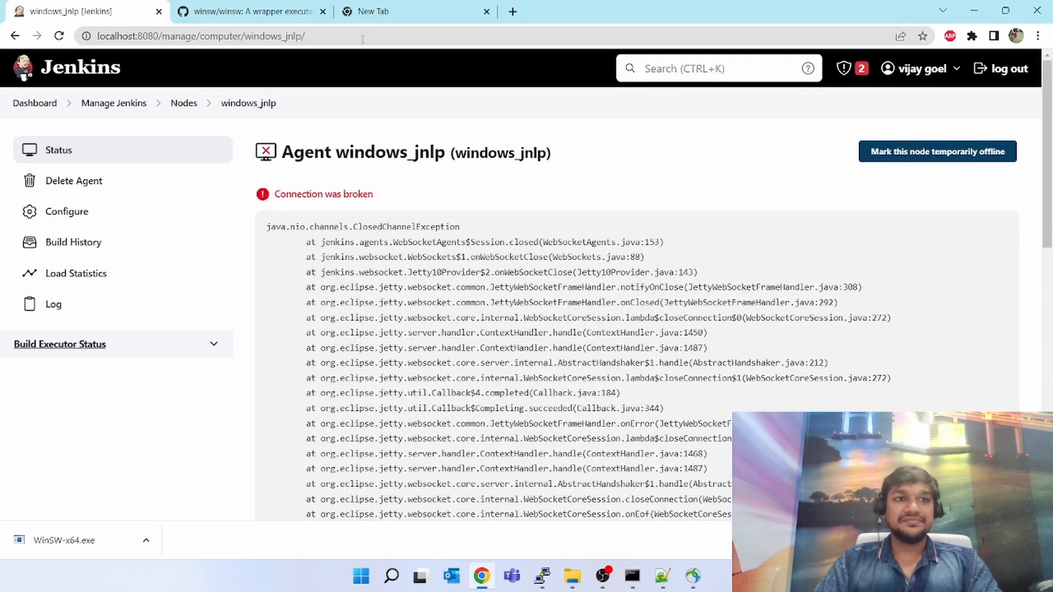
left_click(184, 105)
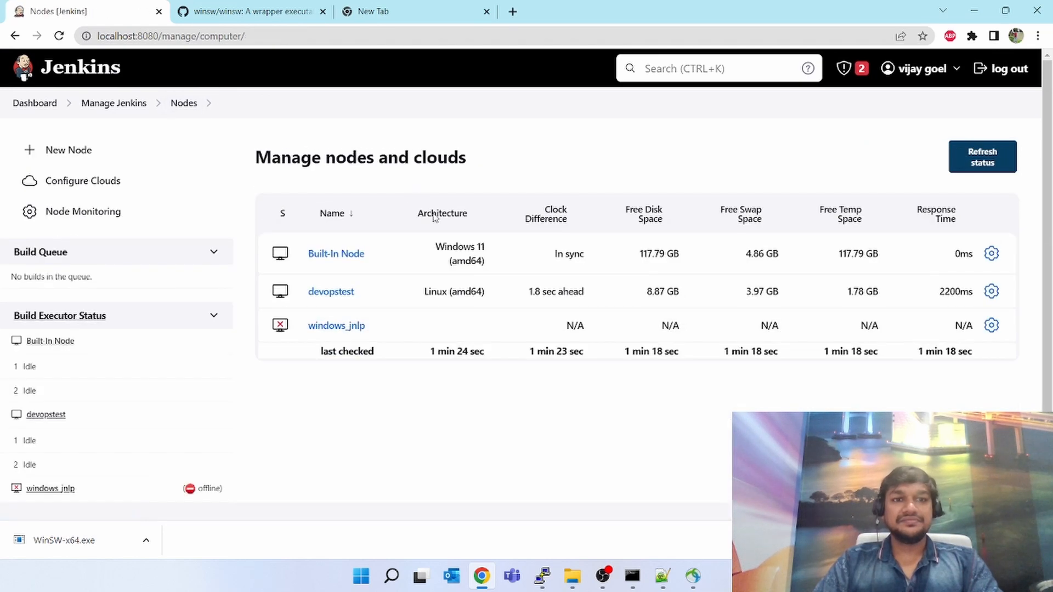
left_click(356, 326)
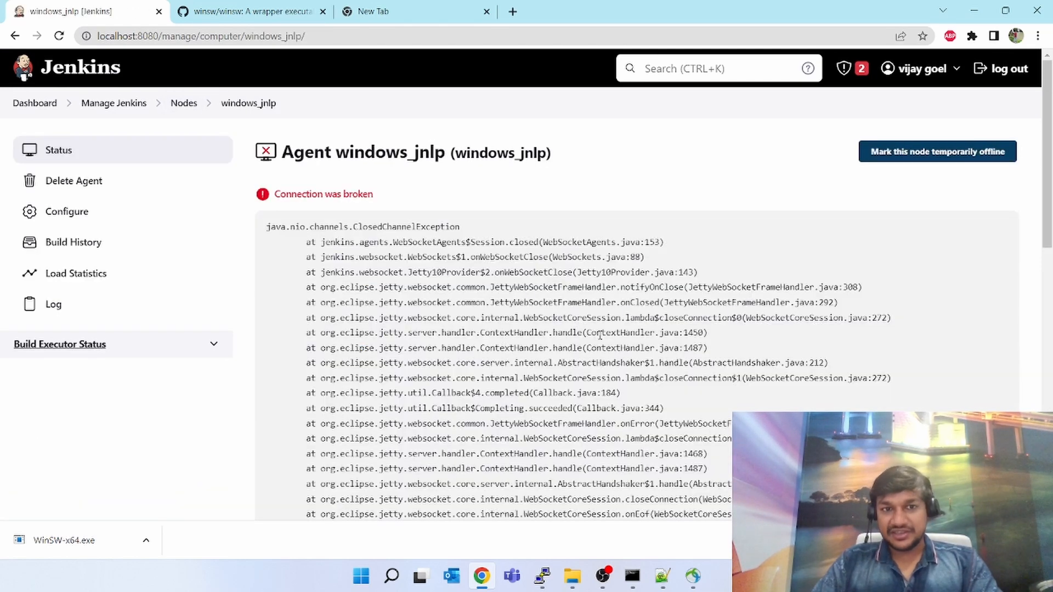
Search Windows for services and open the Services app
key("alt+Tab")
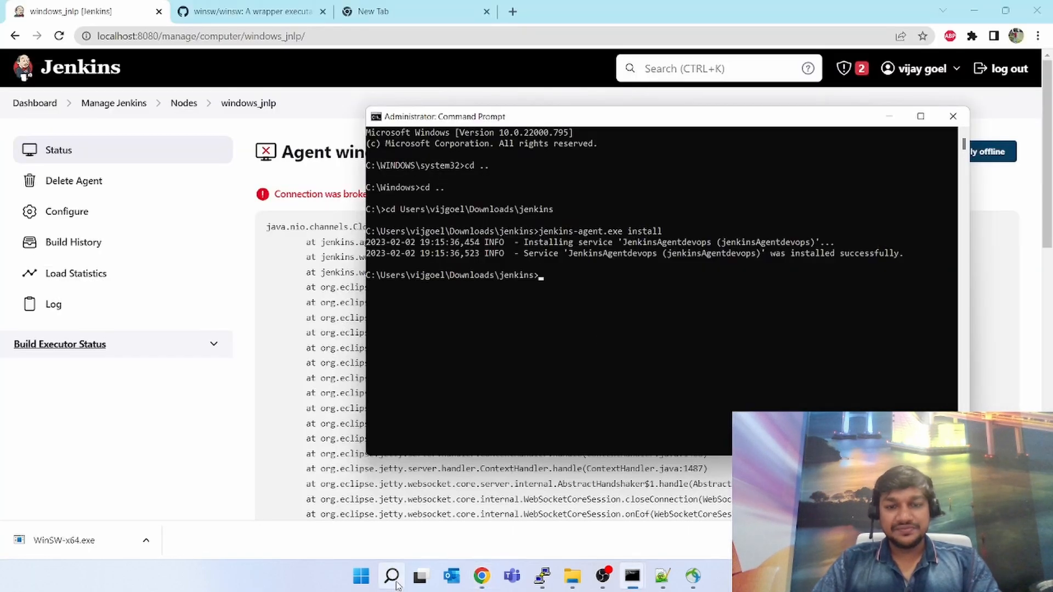
left_click(393, 577)
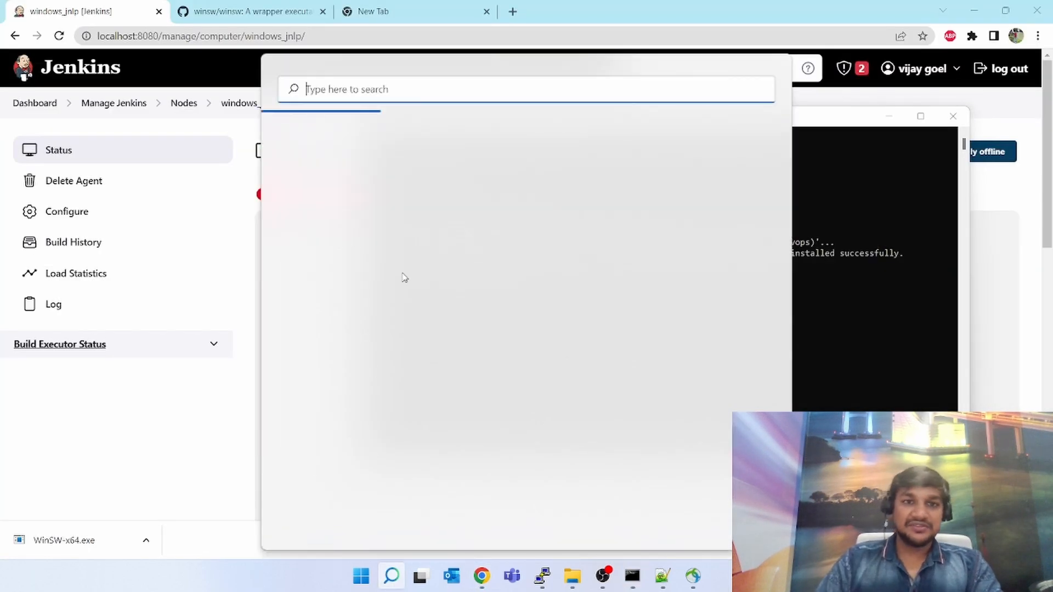
type("service")
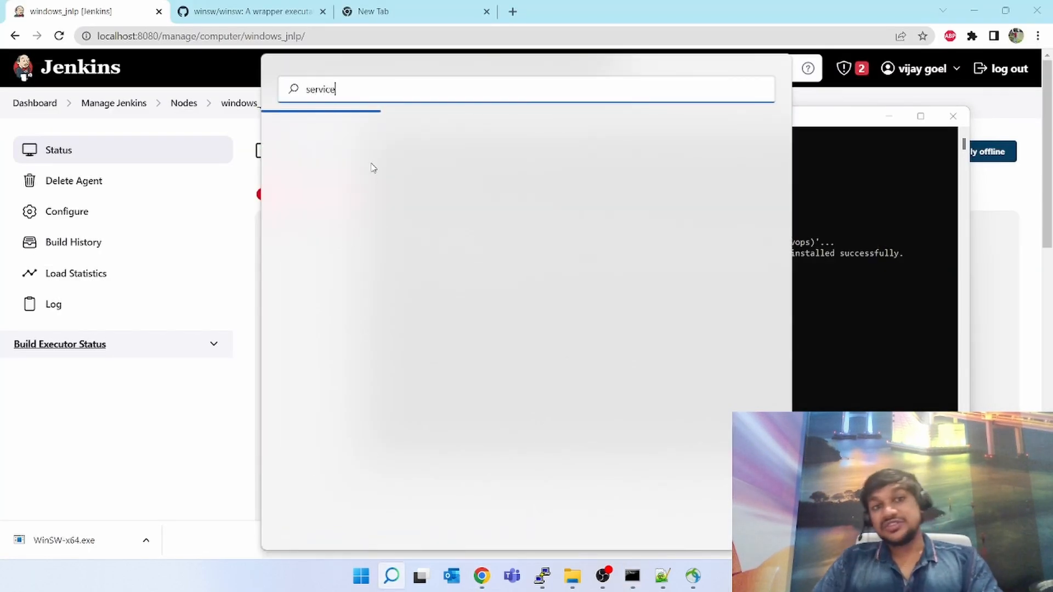
type("s")
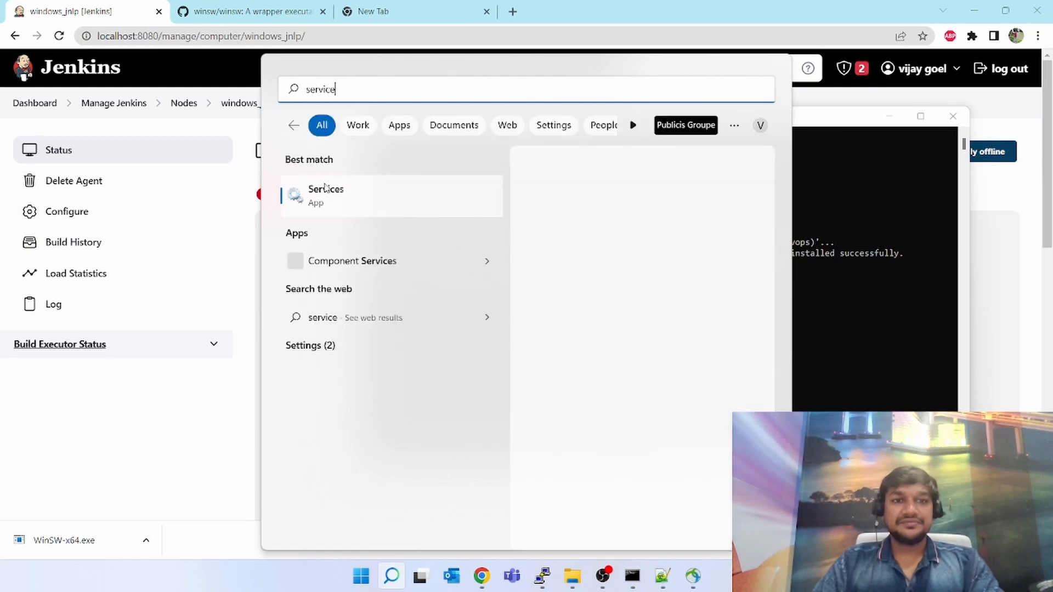
left_click(331, 204)
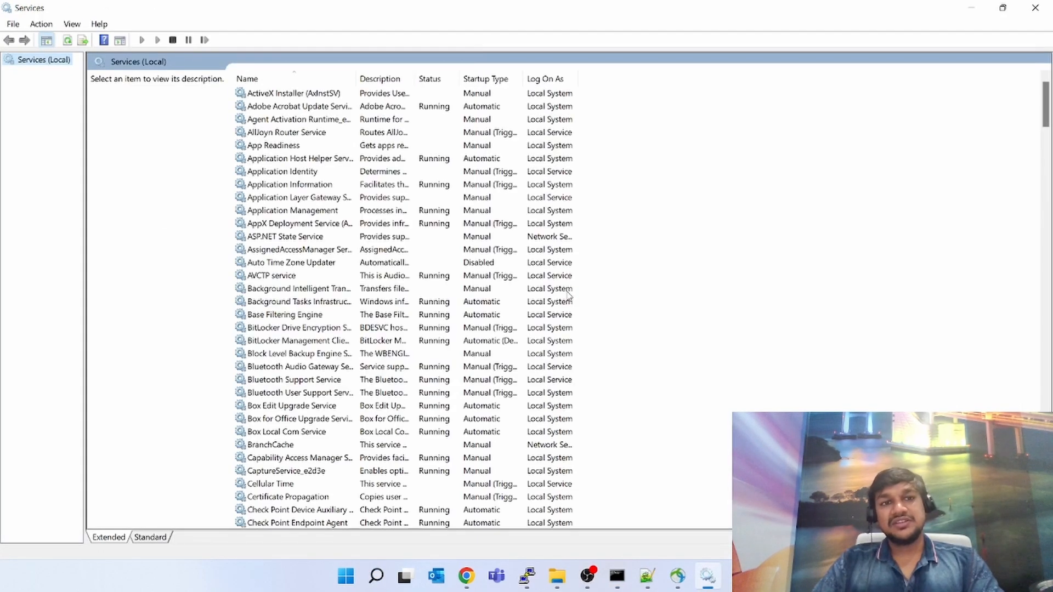
Find the jenkinsAgentdevops service in the services list and start it
left_click(275, 209)
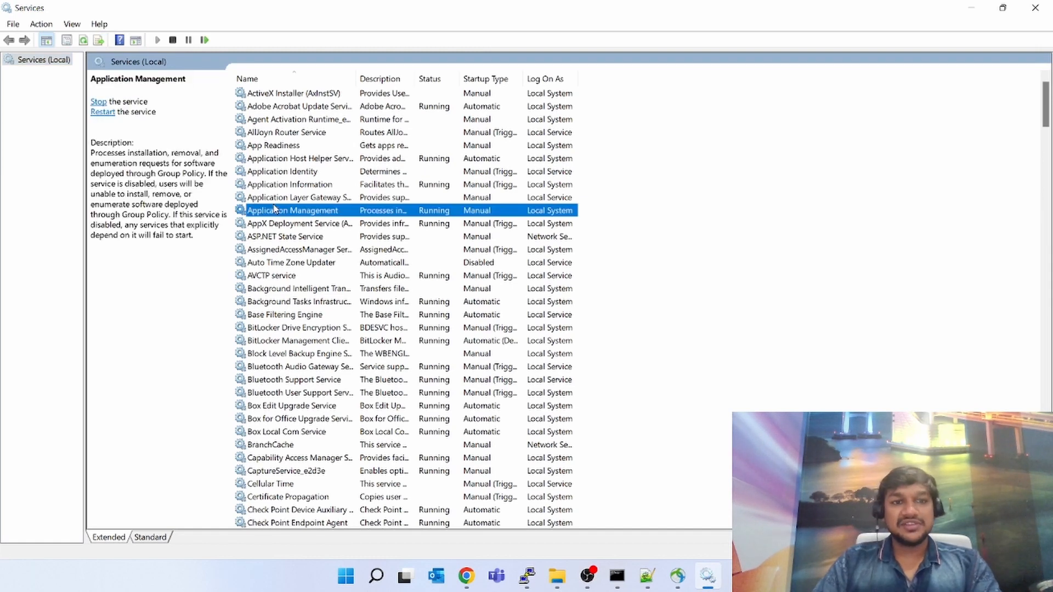
key("j")
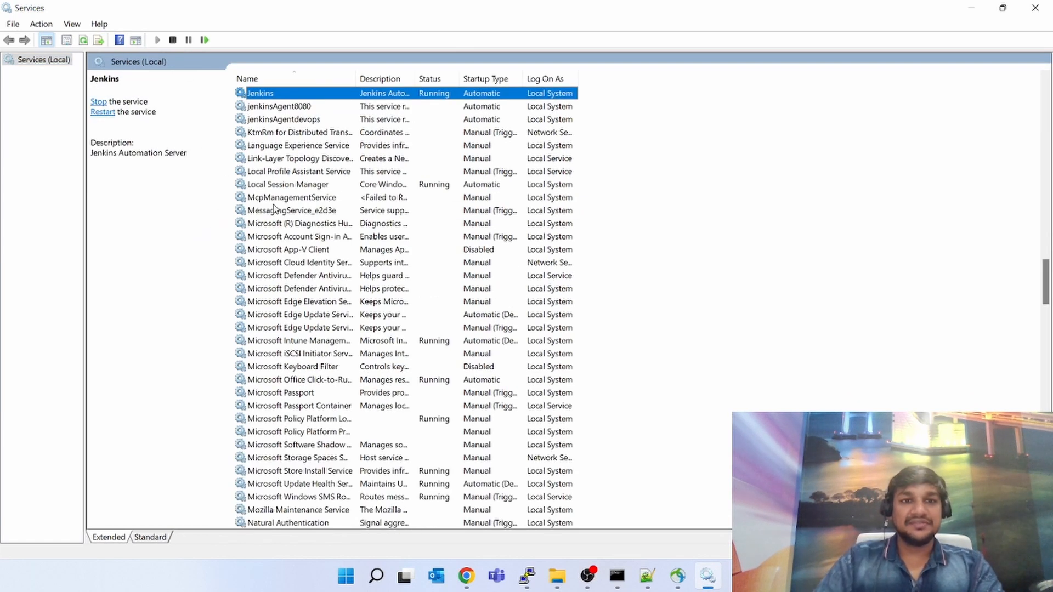
left_click(285, 107)
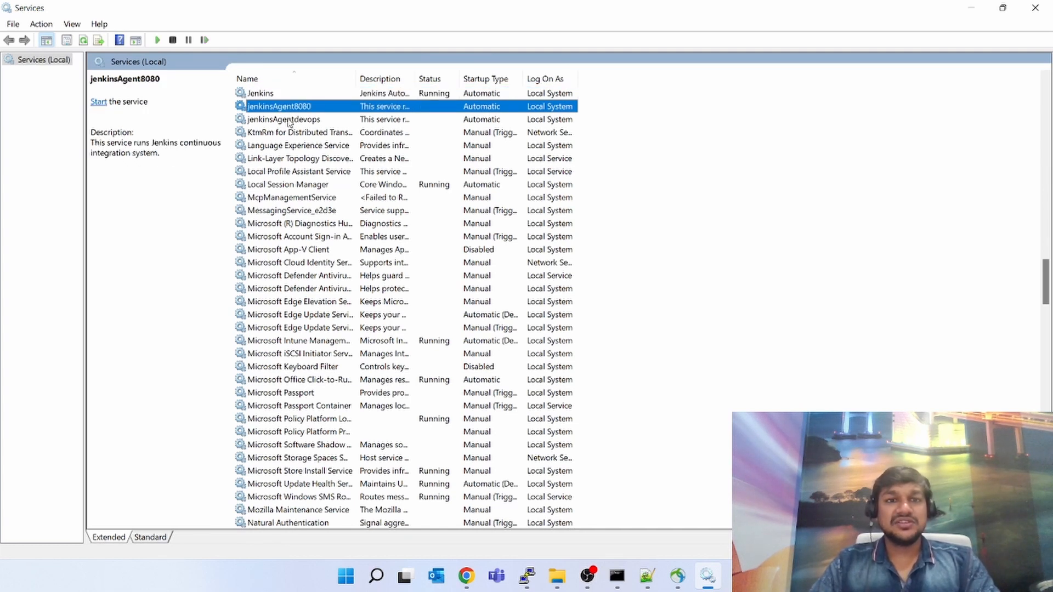
left_click(288, 122)
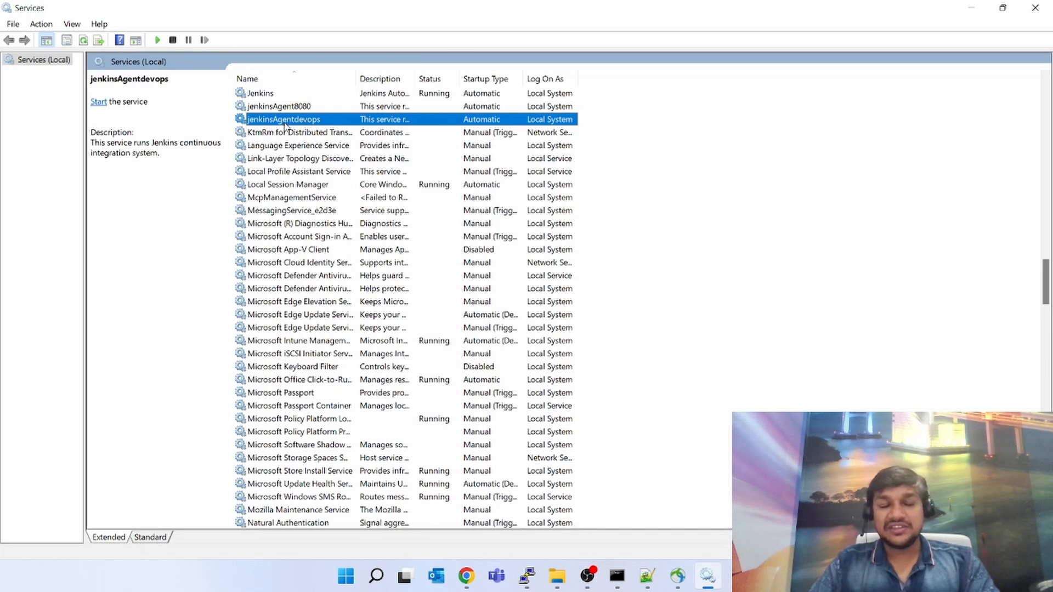
left_click(98, 103)
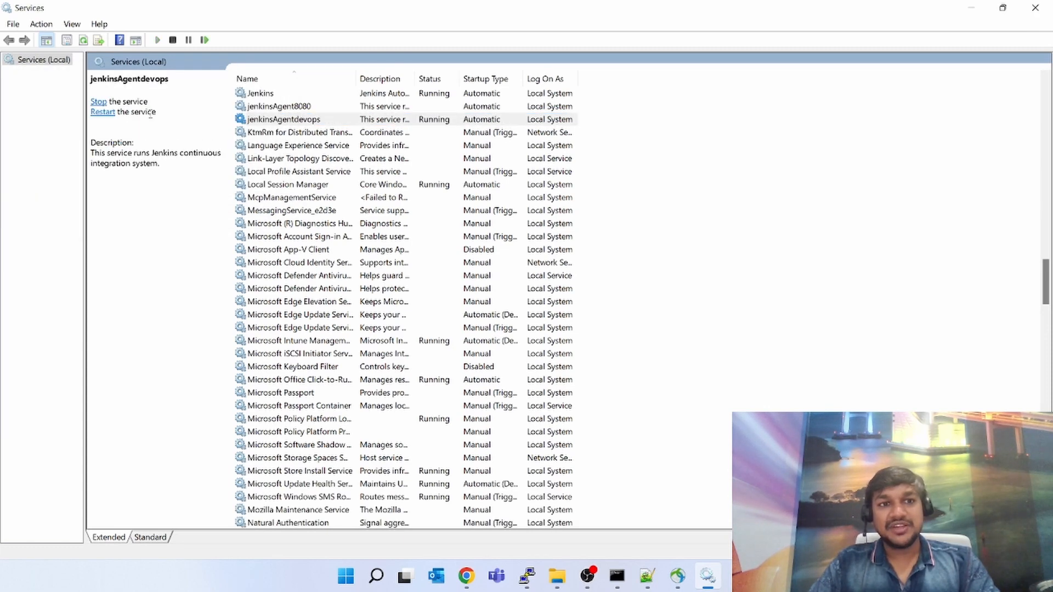
Switch to Chrome and reload the windows_jnlp agent page to check its connection status
key("alt+Tab")
key("alt+Tab")
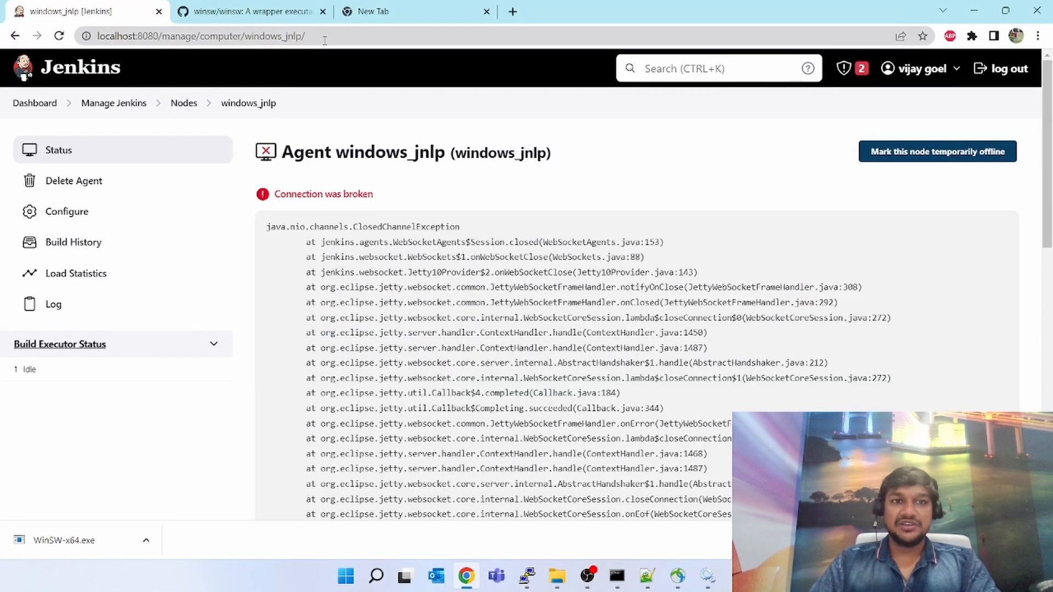
left_click(325, 38)
key("Return")
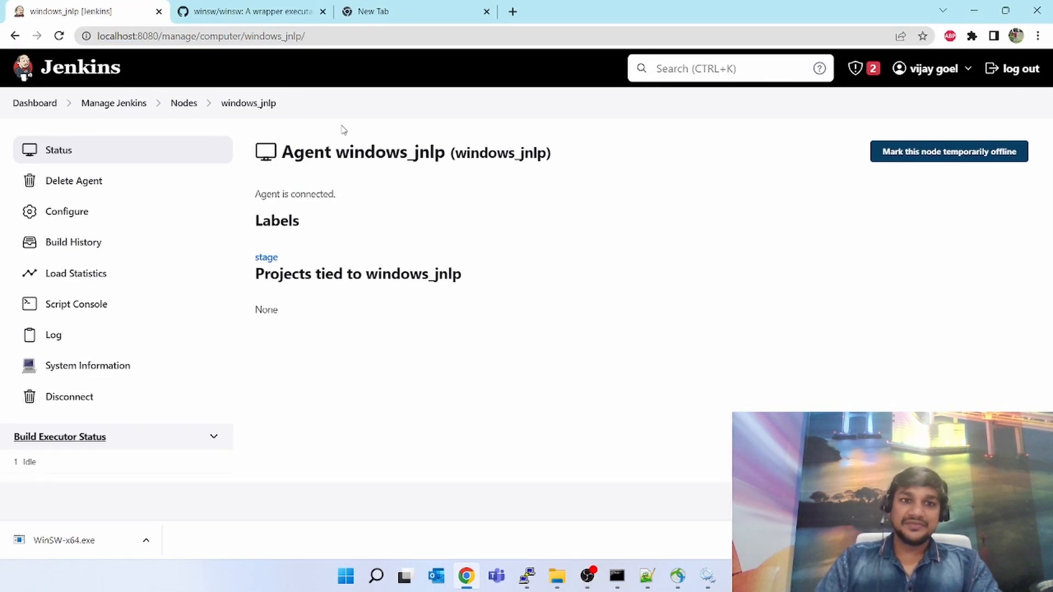
Close the elevated Command Prompt window and the cmd.exe window used for the earlier agent commands
key("alt+Tab")
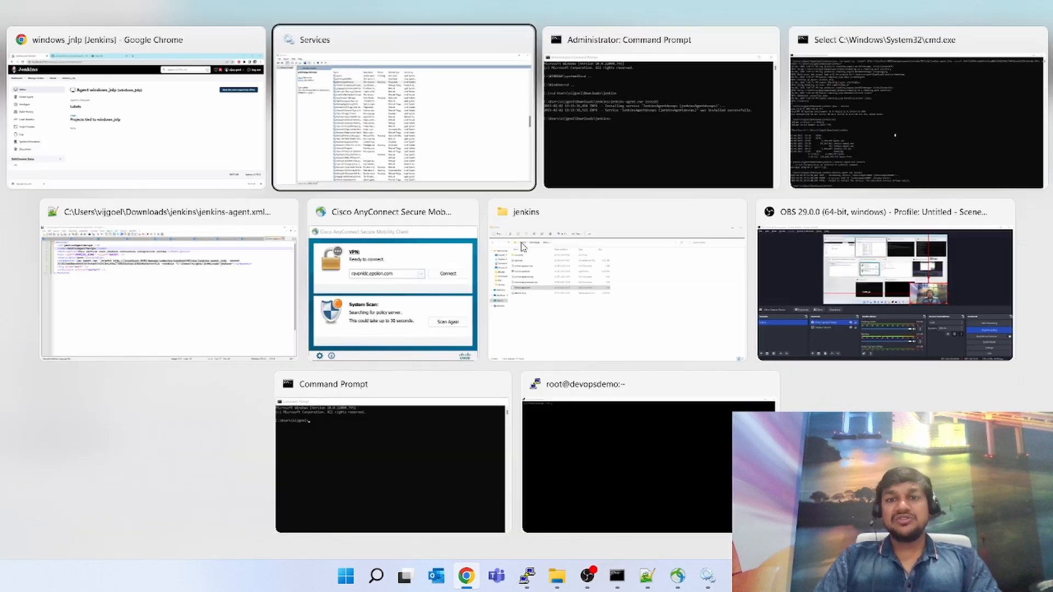
key("alt+Tab")
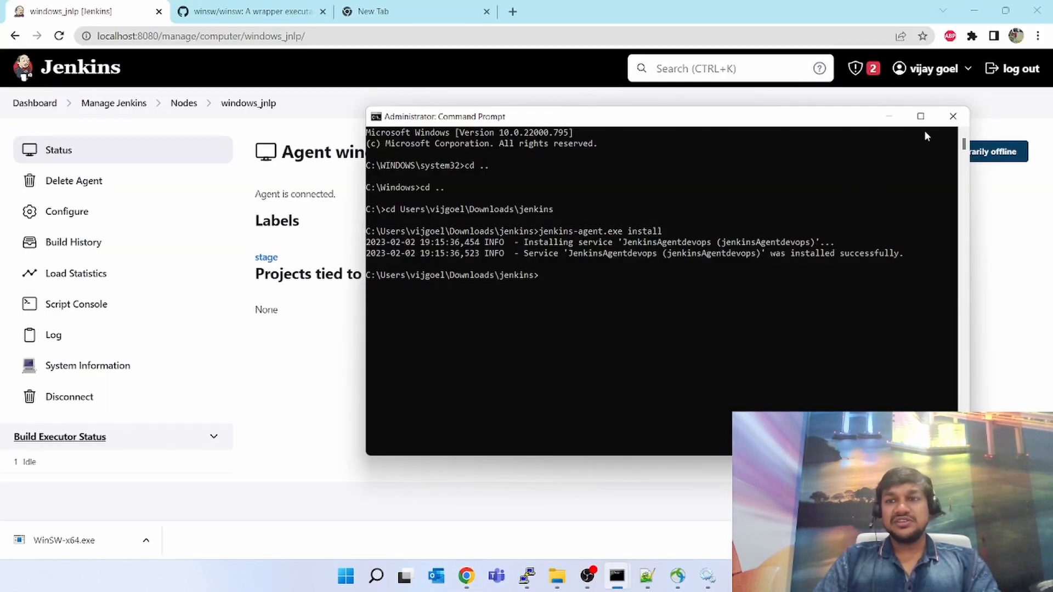
left_click(957, 120)
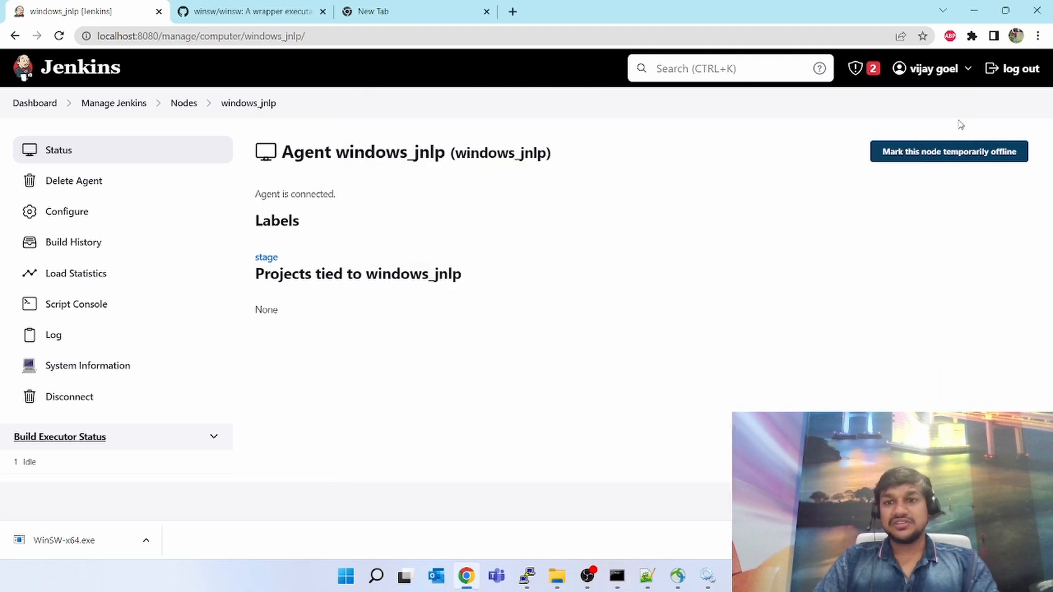
key("alt+Tab")
key("alt+Tab")
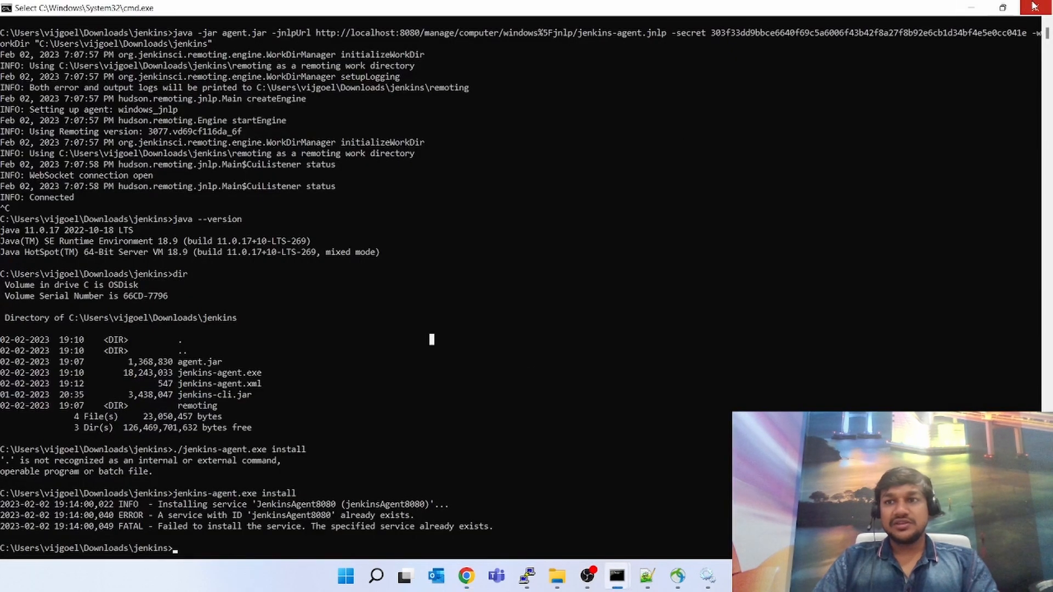
left_click(1035, 7)
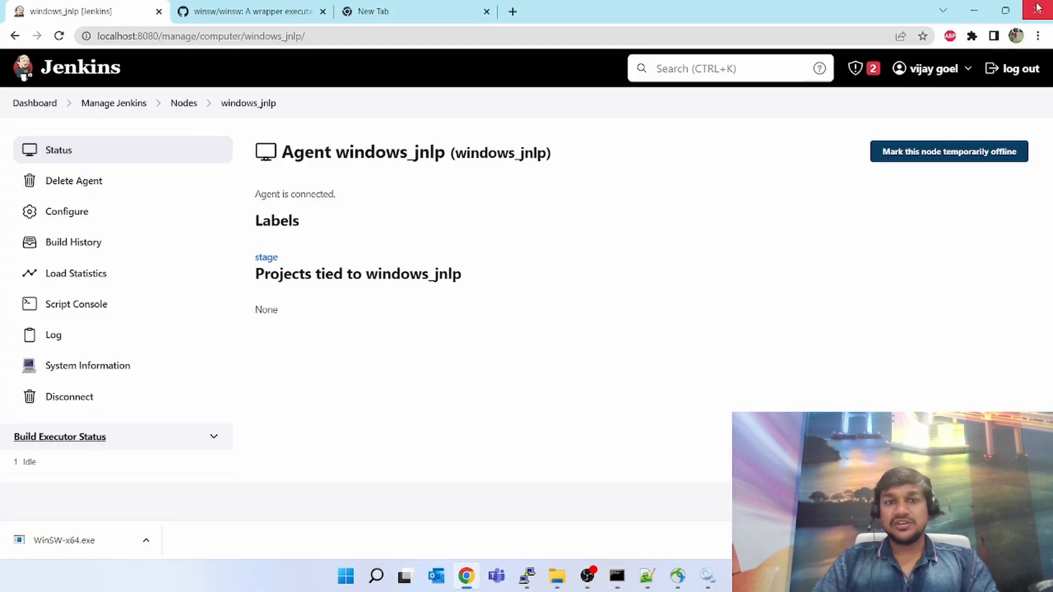
Review the jenkinsAgentdevops service in Services and return to the windows_jnlp agent page in Chrome
left_click(422, 38)
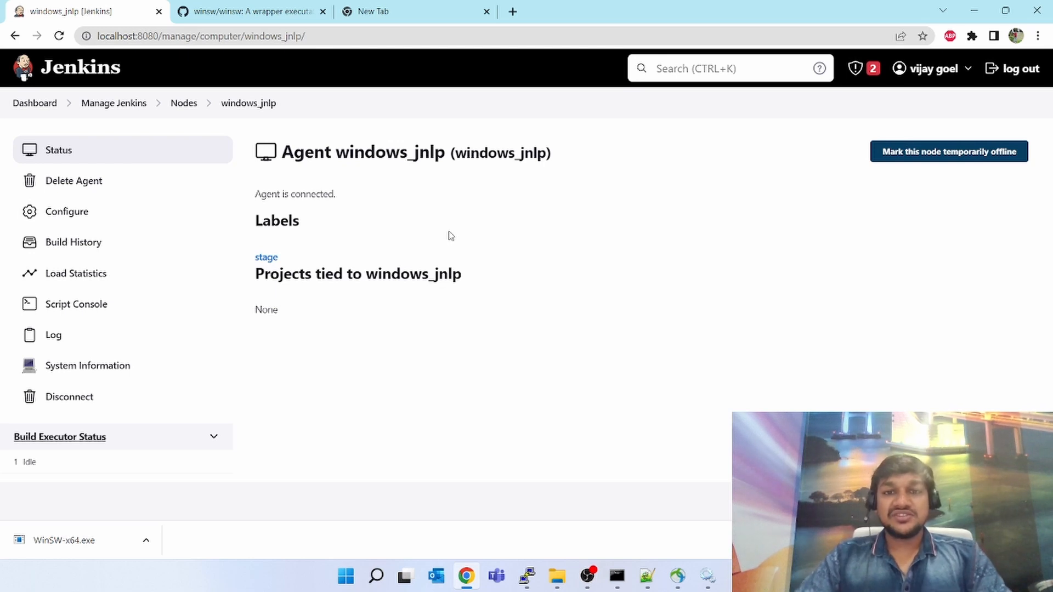
key("alt+Tab")
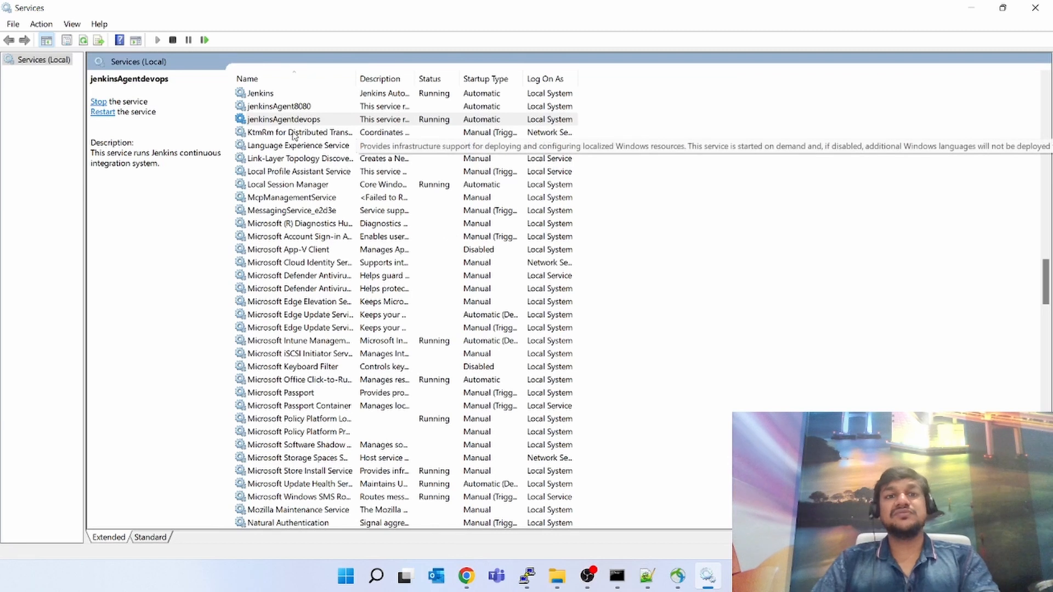
left_click(287, 121)
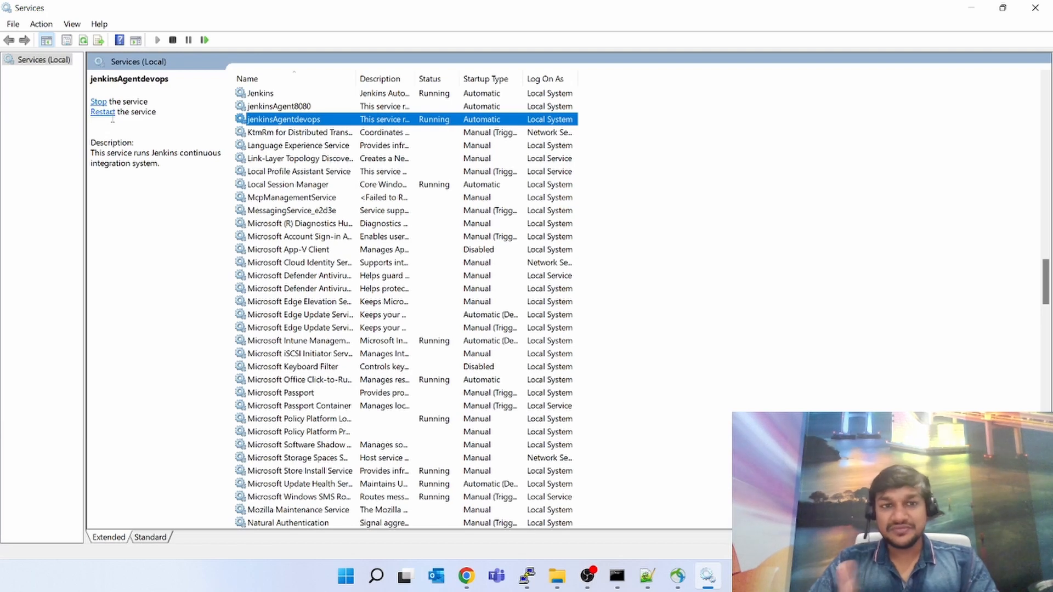
key("alt+Tab")
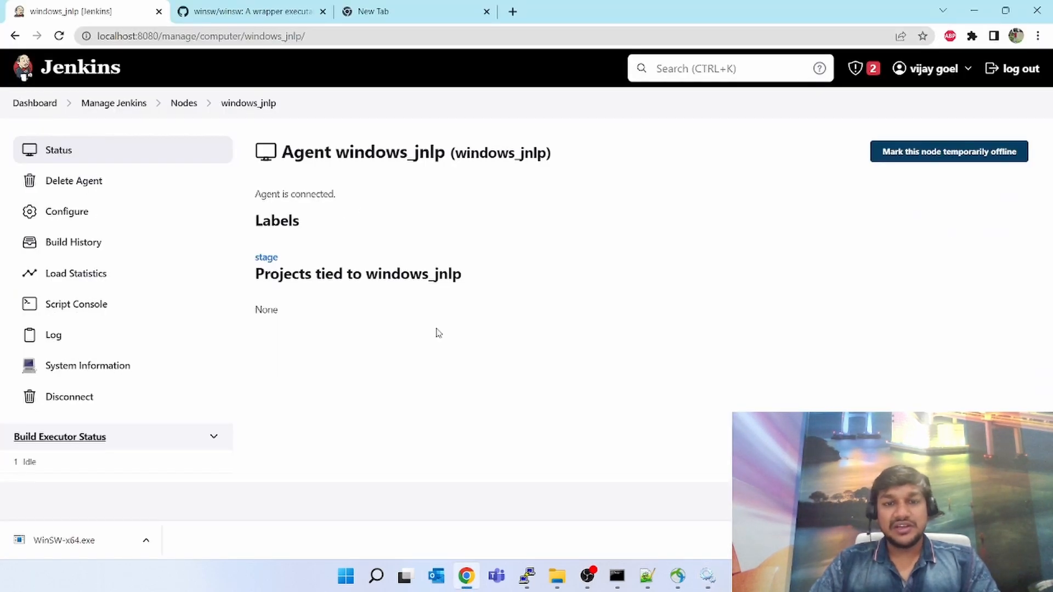
Switch to the File Explorer window showing the jenkins folder in Downloads
key("alt+Tab")
key("Tab")
key("Tab")
key("Tab")
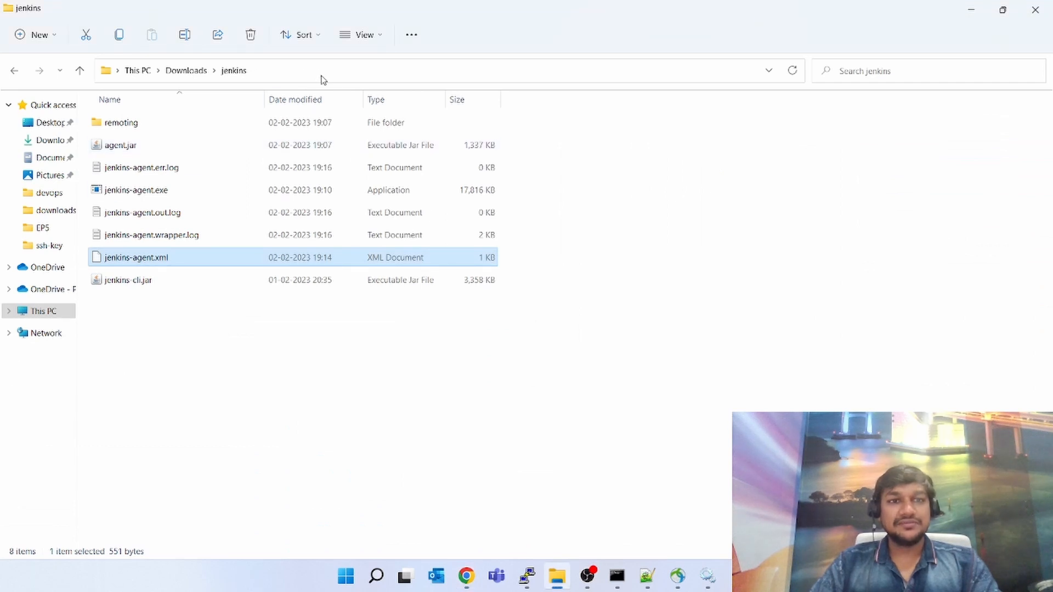
left_click(322, 76)
type("c")
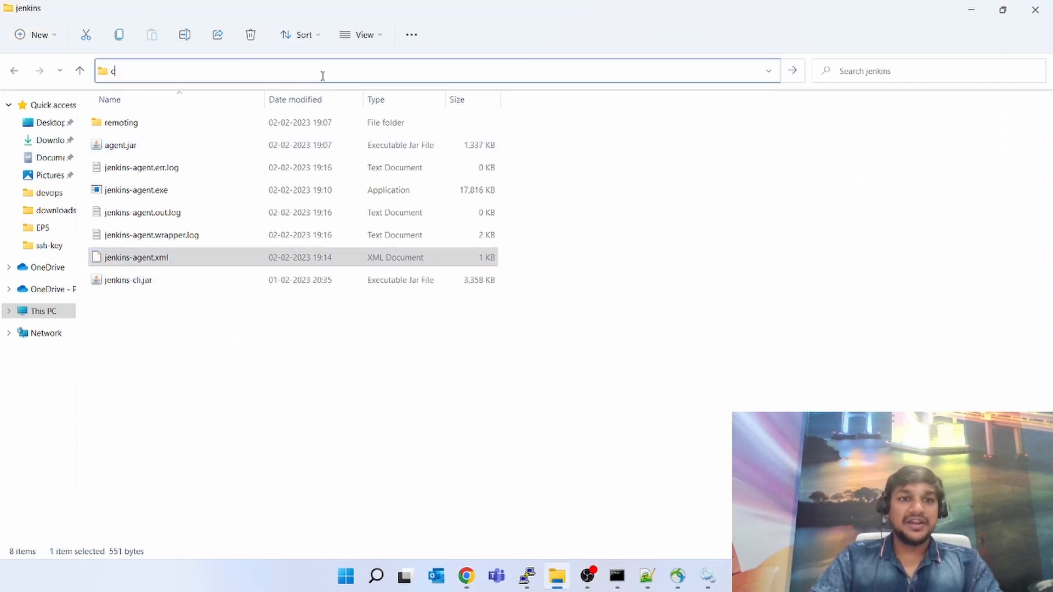
type("md")
key("Return")
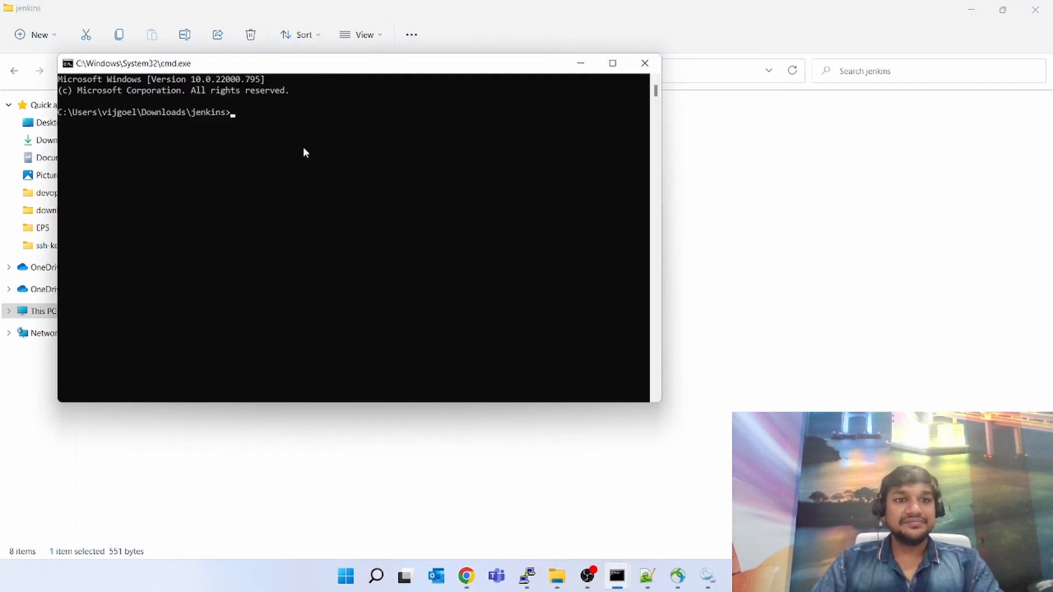
left_click_drag(350, 64, 606, 93)
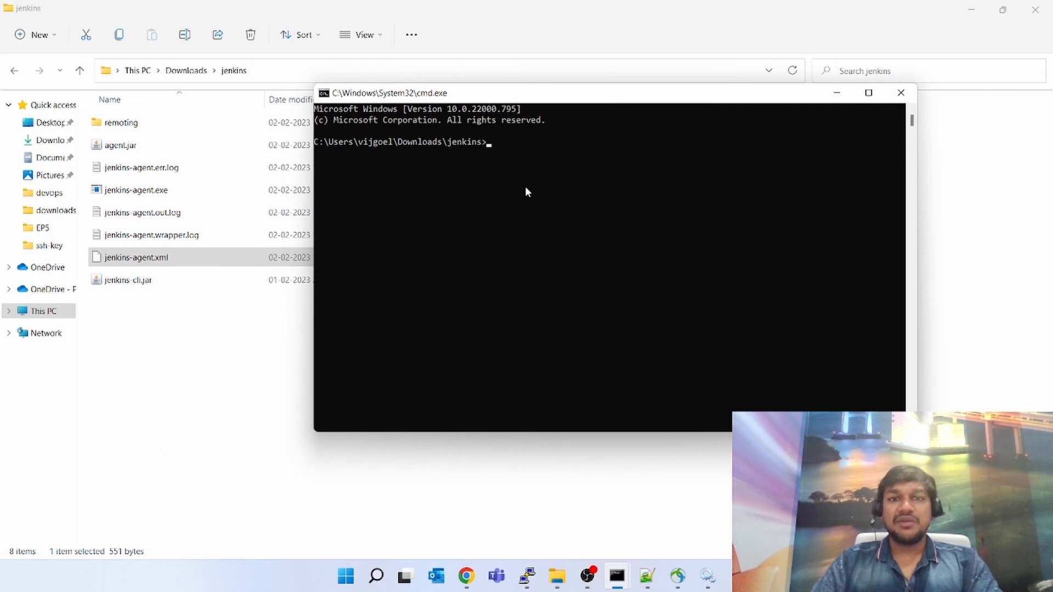
left_click(902, 95)
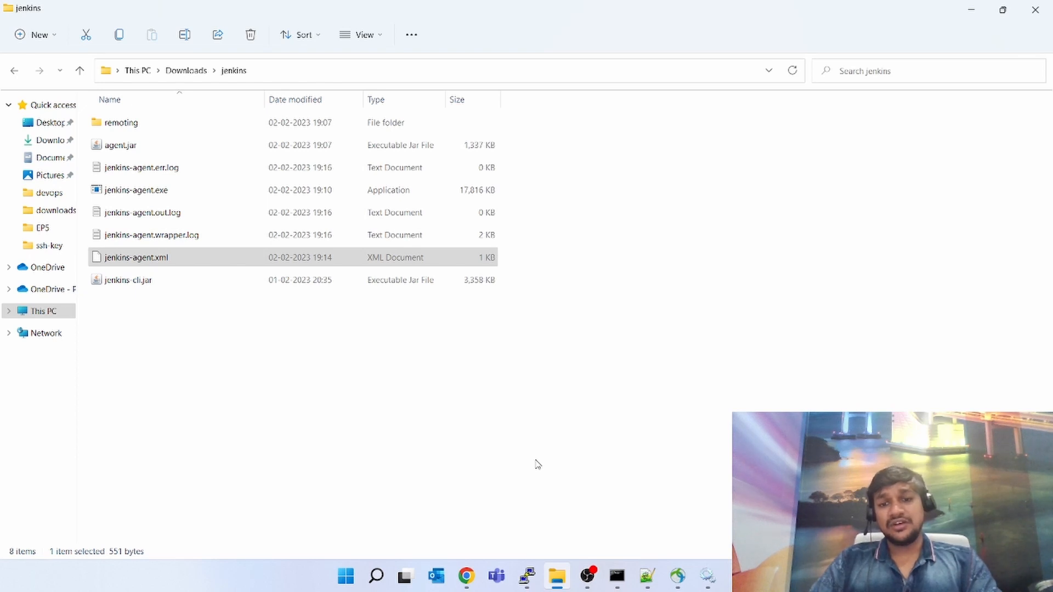
Open a new Command Prompt as administrator from Windows search and move its window clear of the folder's file names
left_click(377, 576)
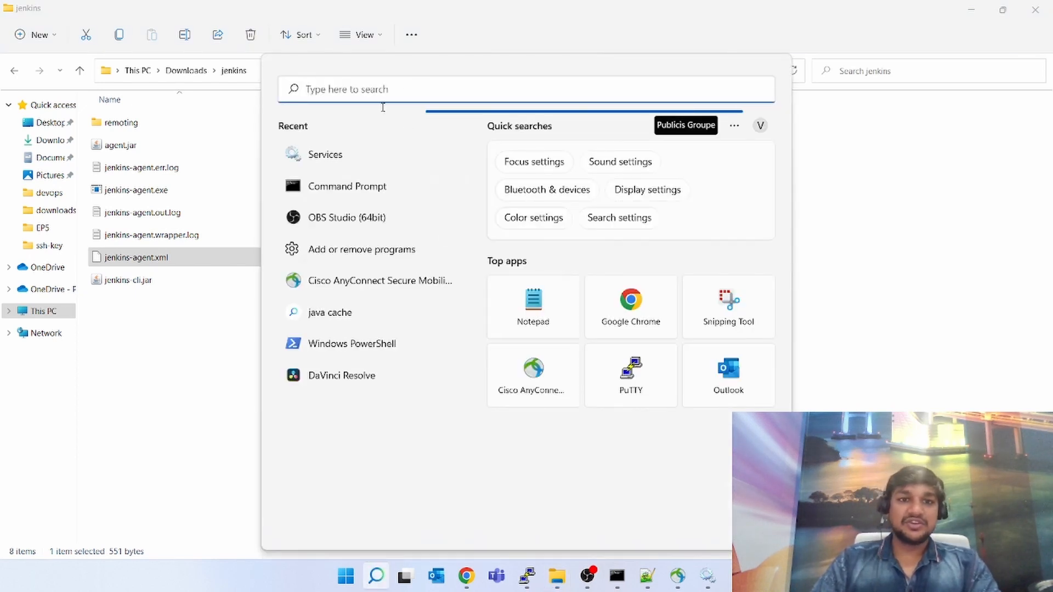
right_click(368, 189)
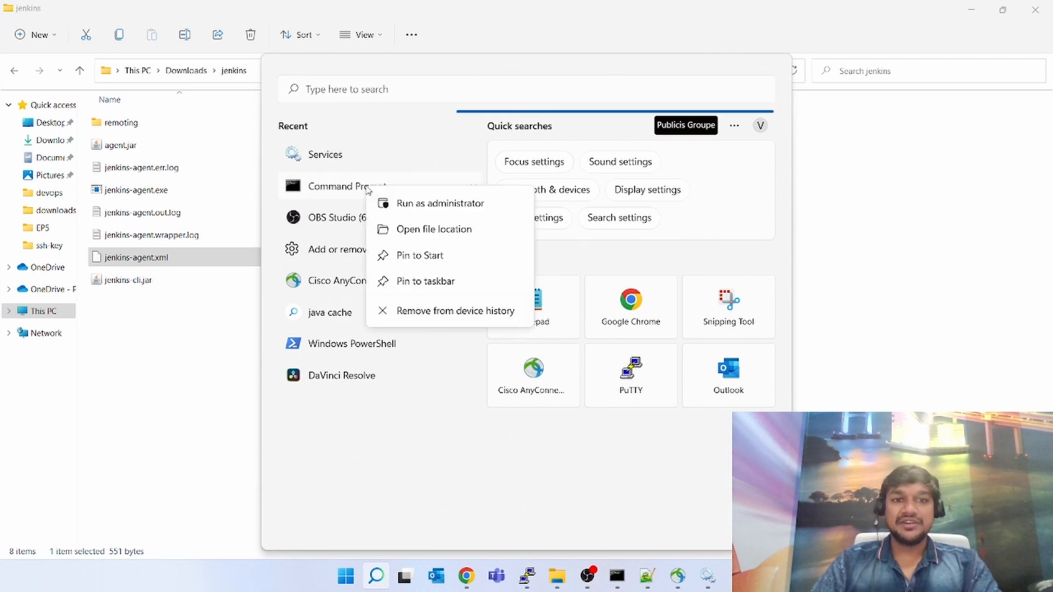
left_click(410, 204)
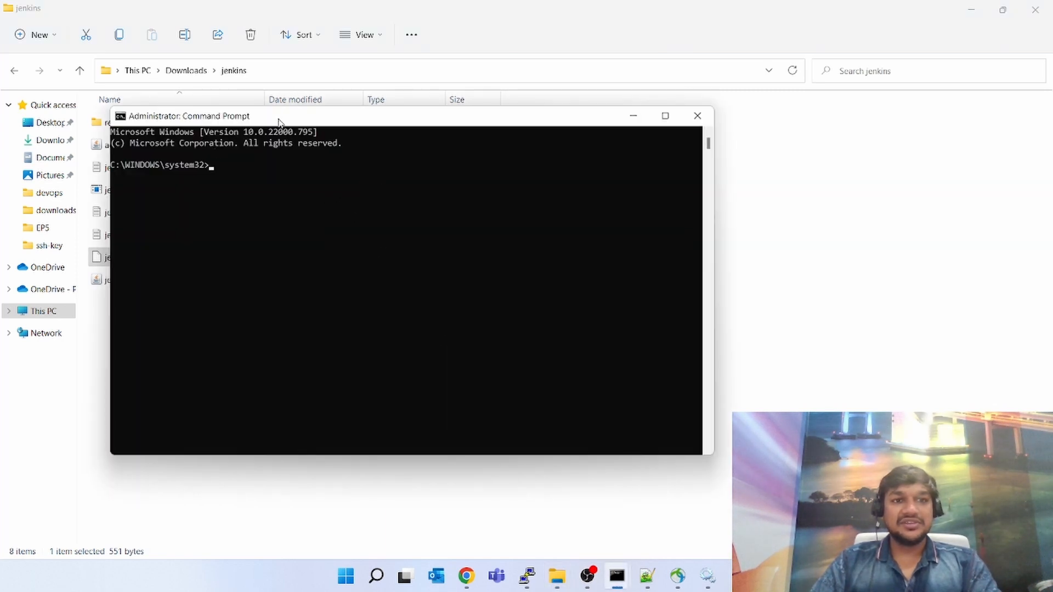
left_click_drag(299, 120, 508, 115)
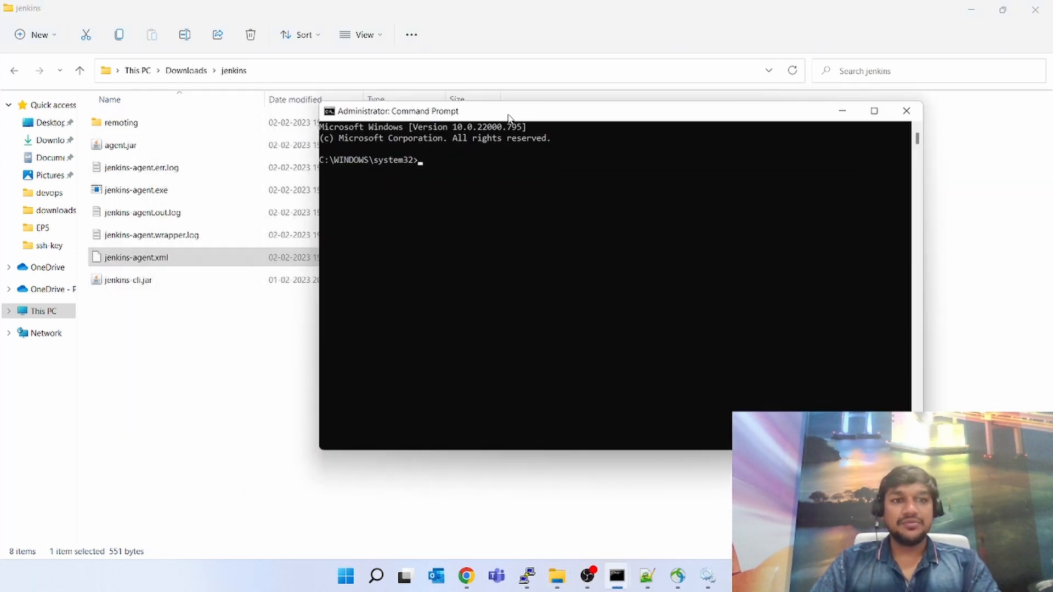
left_click(447, 70)
key("alt+Tab")
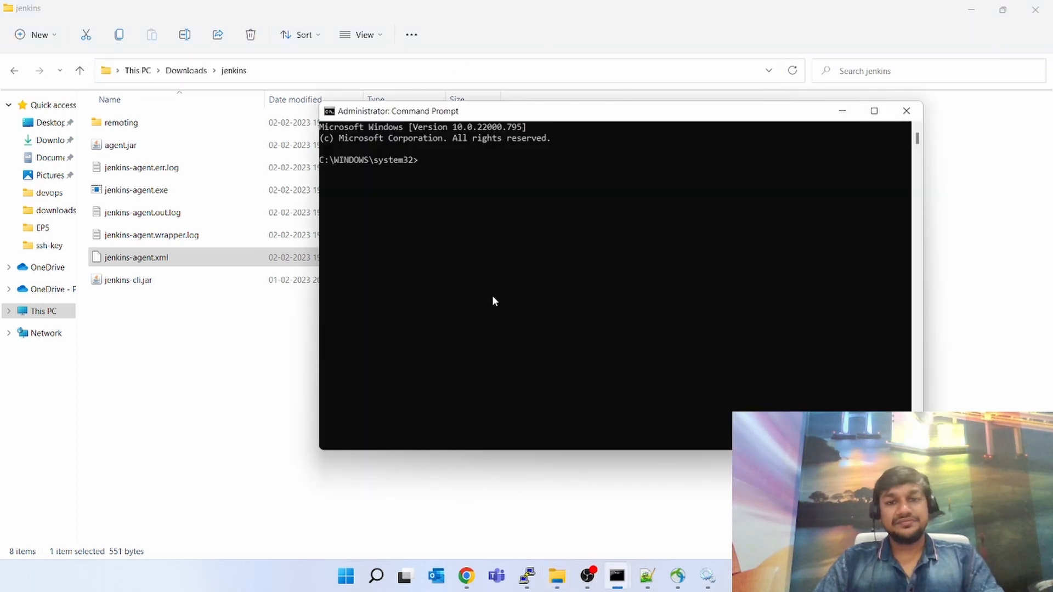
Go up two directory levels from system32 to the root of drive C with cd ../.
type("cd")
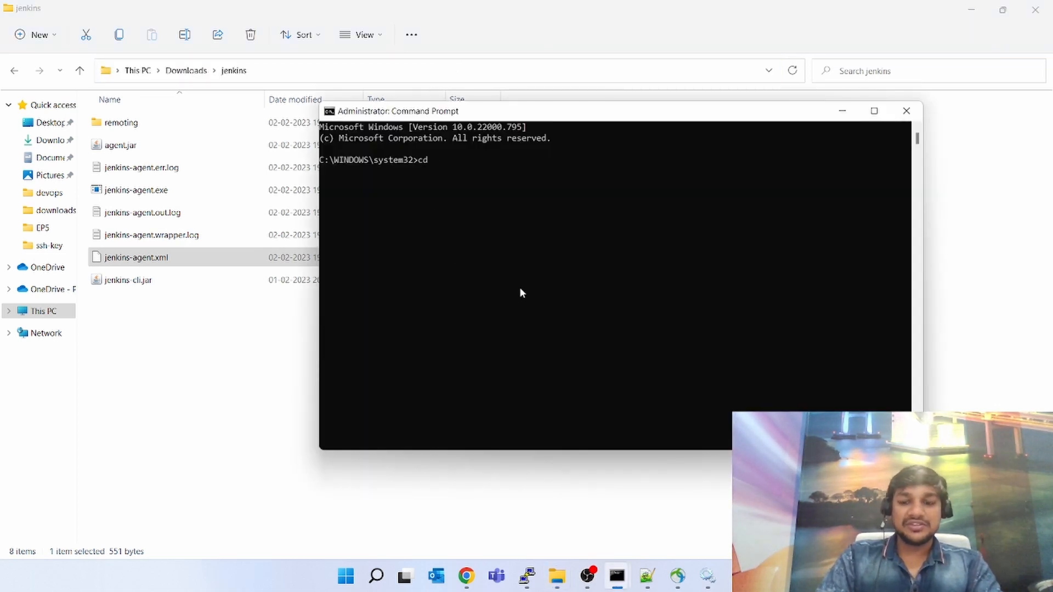
type(" ../..")
key("Return")
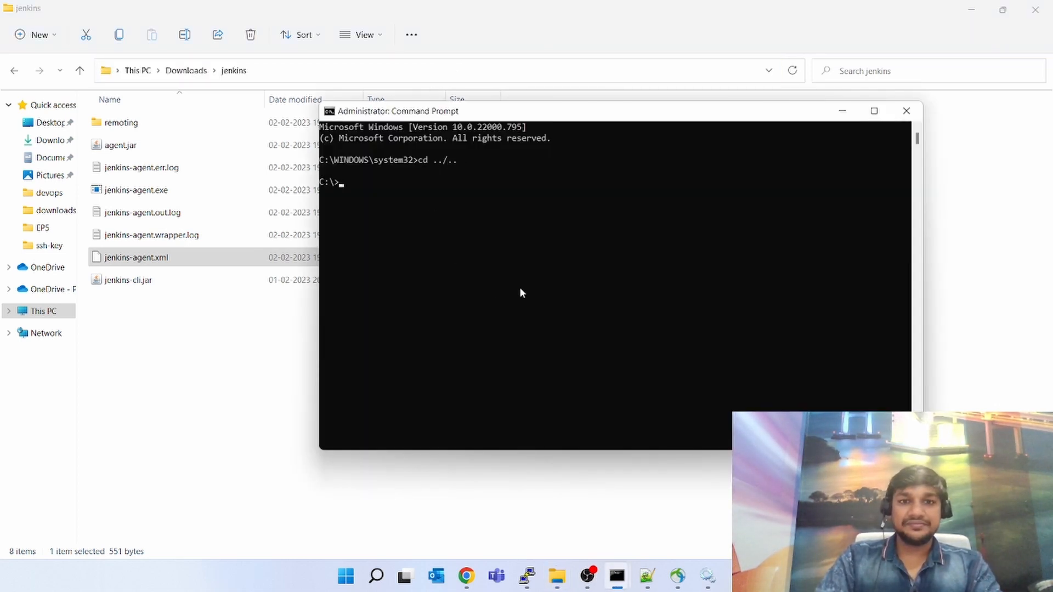
Change the directory from the C: root to Downloads\jenkins inside the user's profile folder under Users
type("cd")
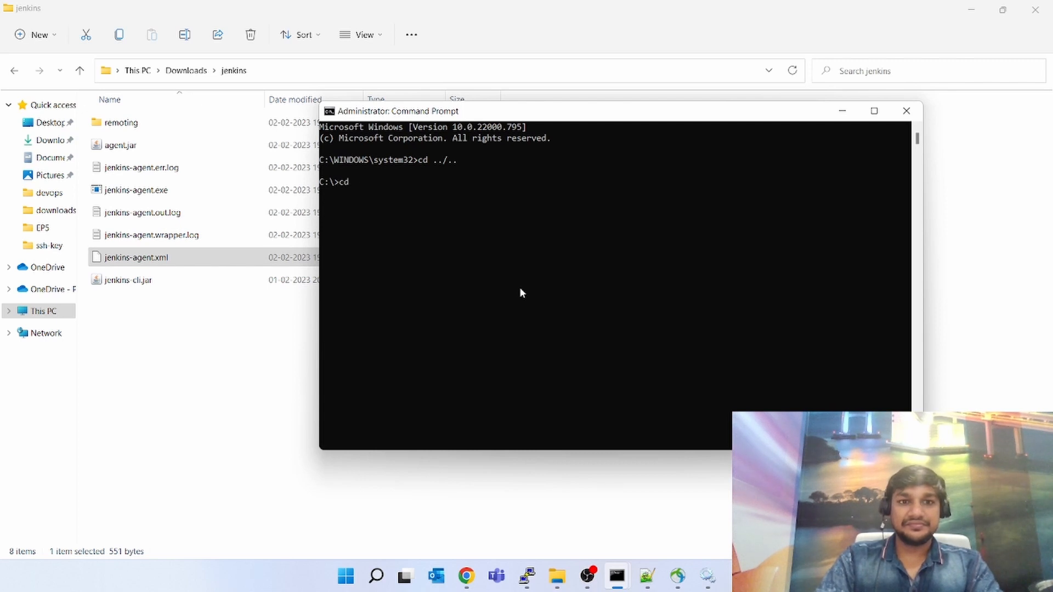
type(" vijay")
key("BackSpace")
key("BackSpace")
key("BackSpace")
key("BackSpace")
key("BackSpace")
type("use")
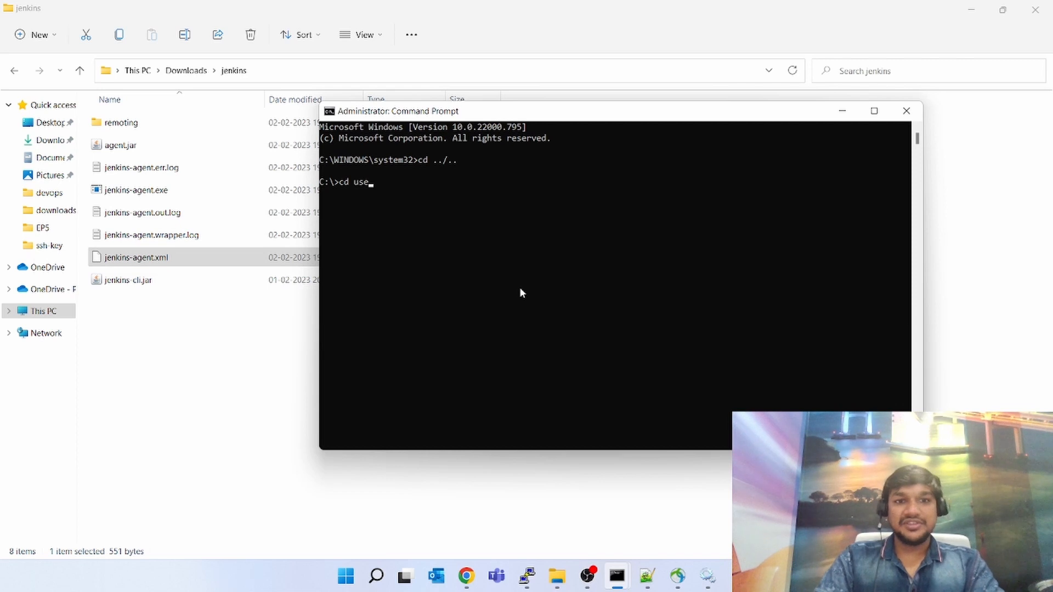
key("Tab")
type("\\vij")
key("Tab")
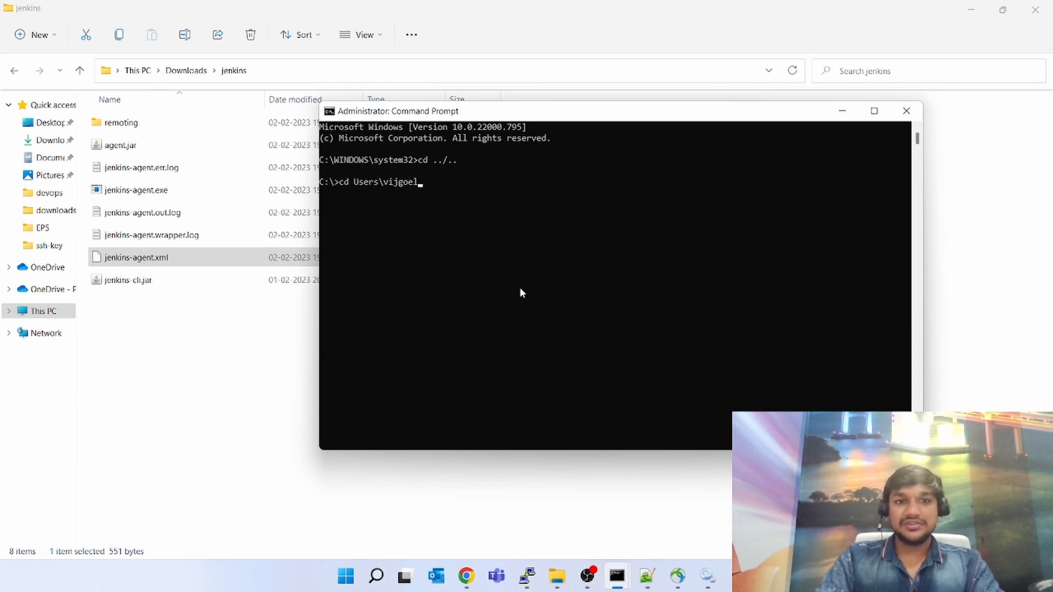
type("\\")
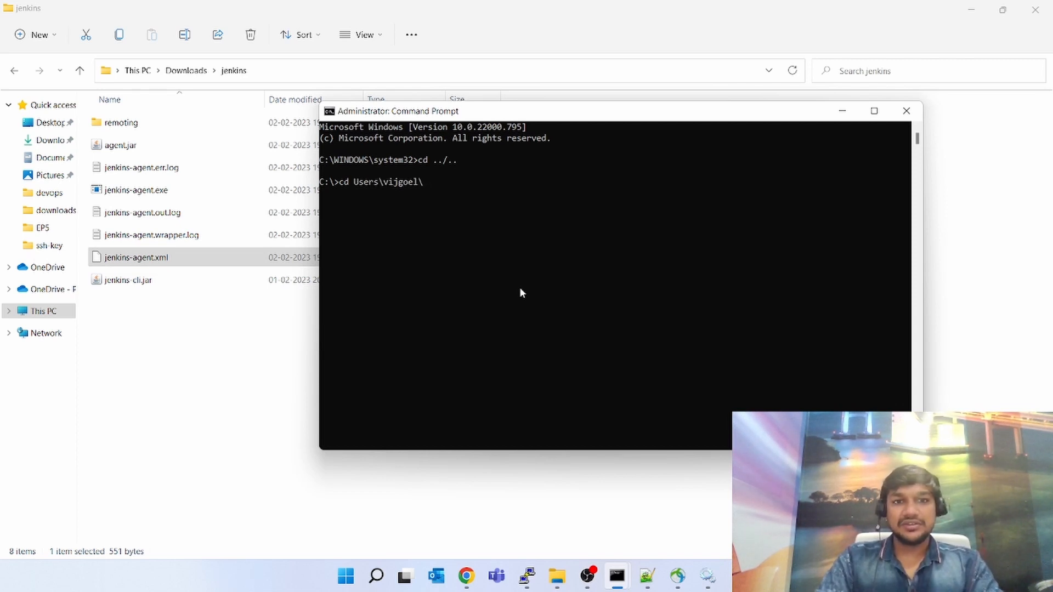
type("doc")
key("Tab")
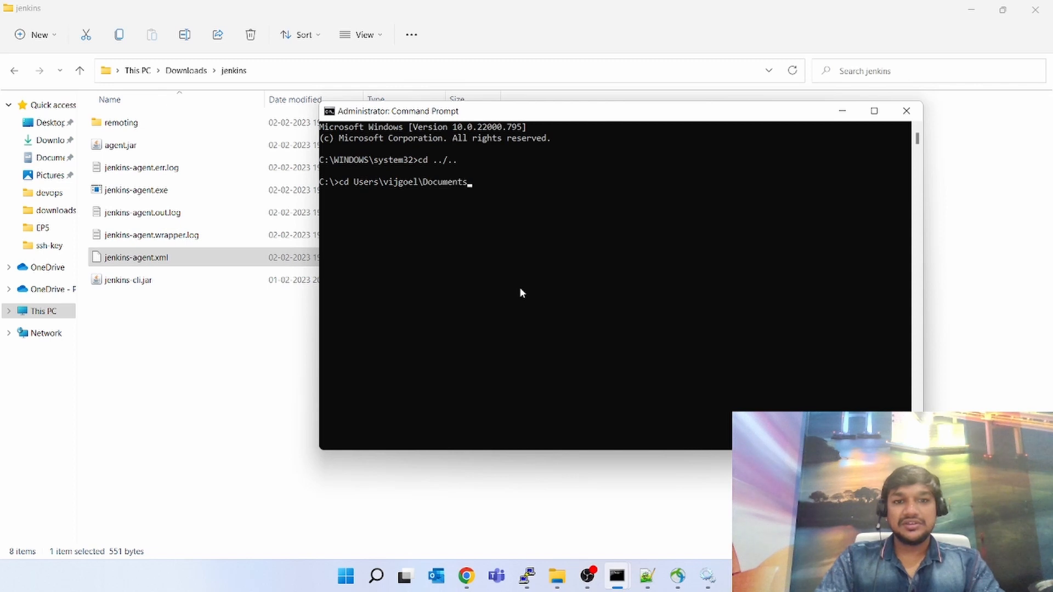
key("Tab")
type("\\j")
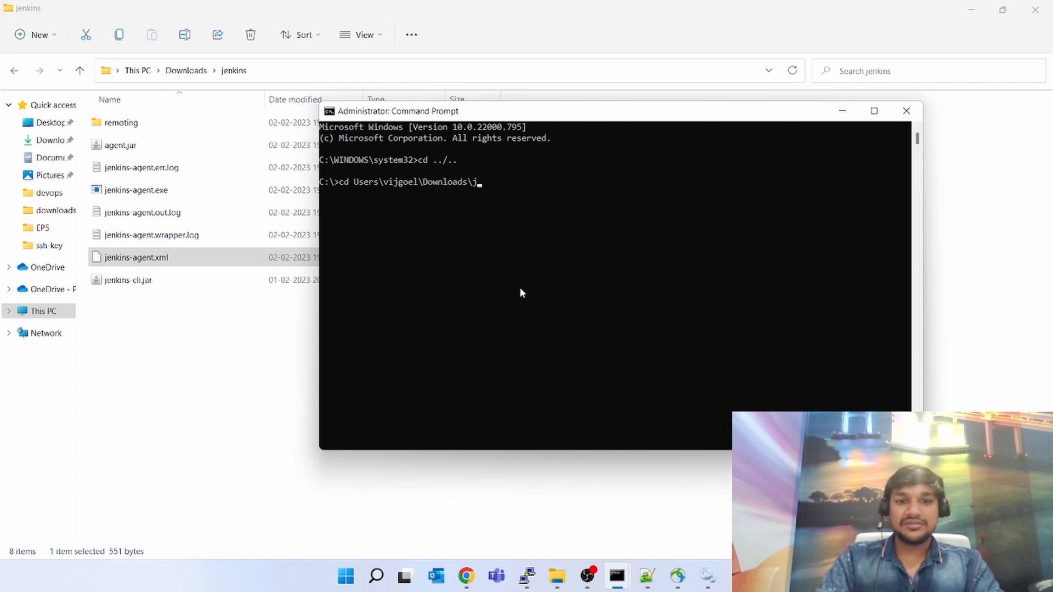
key("Tab")
key("Return")
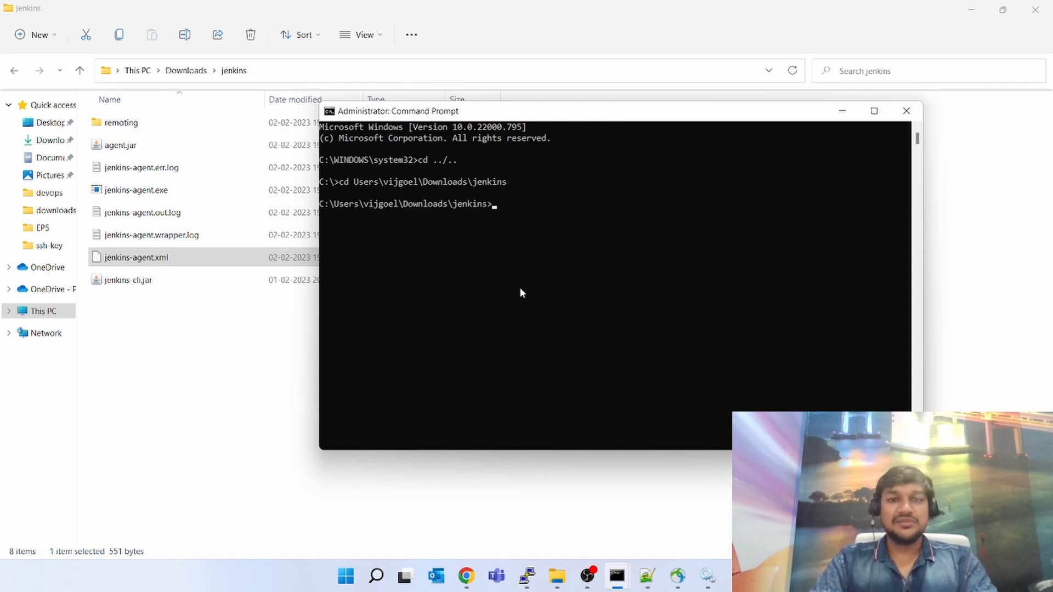
Stop the Jenkins agent service by running jenkins-agent.exe stop from the Downloads\jenkins folder
type("jen")
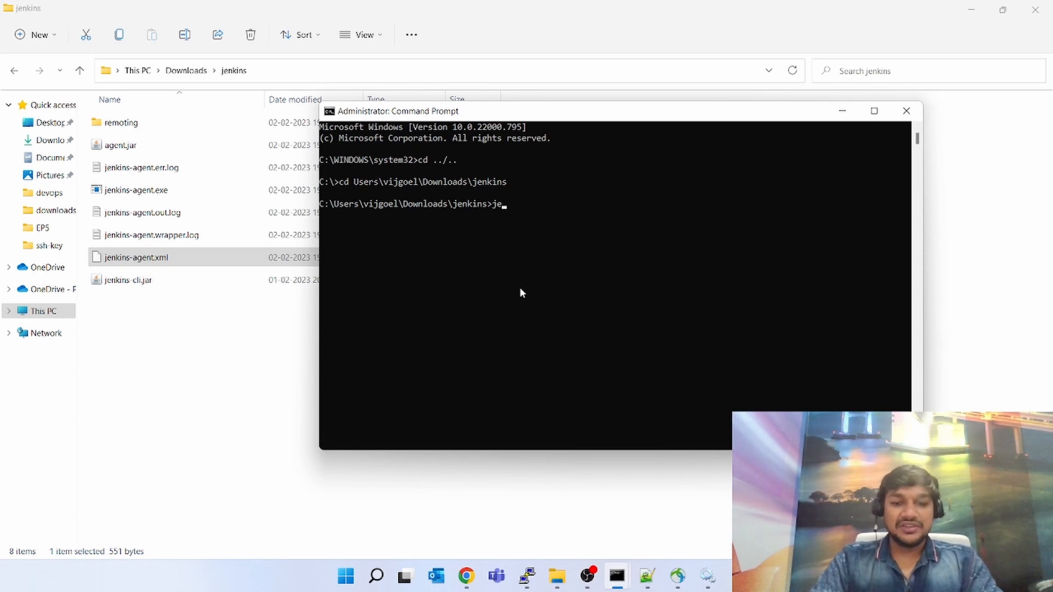
key("Tab")
key("Tab")
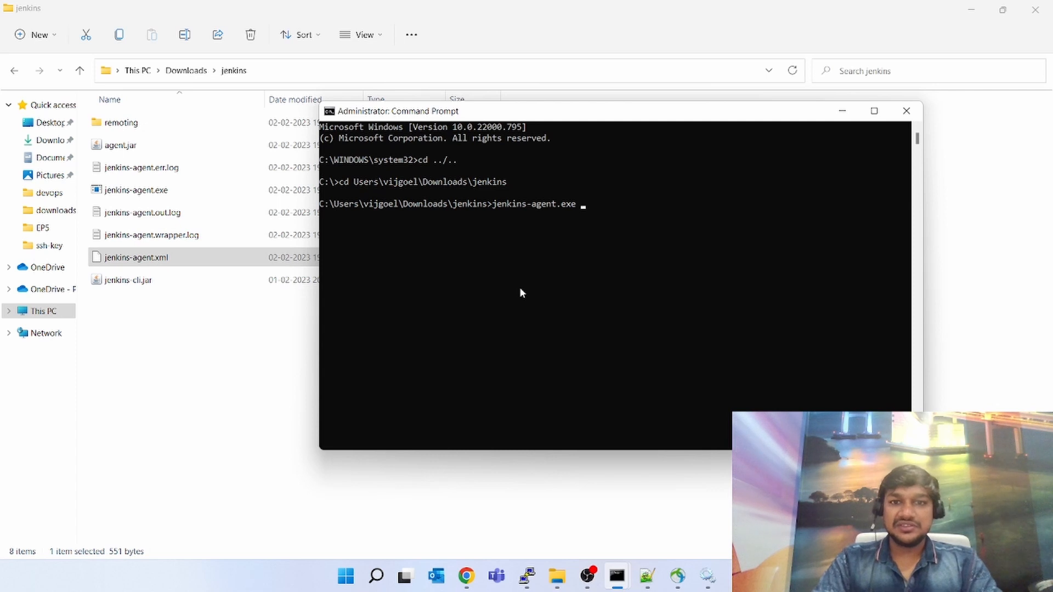
type("stop")
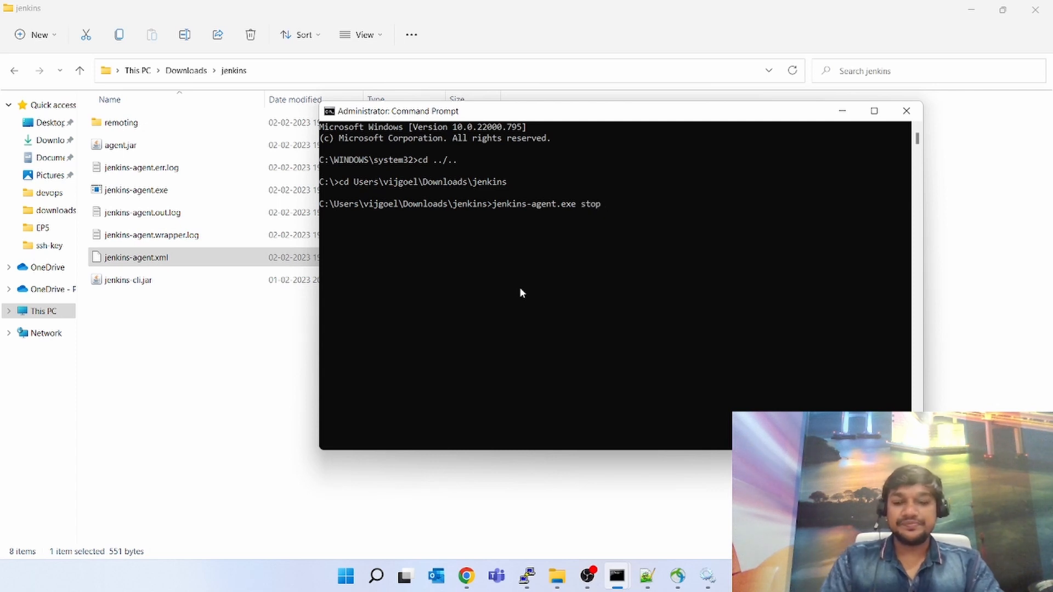
key("Return")
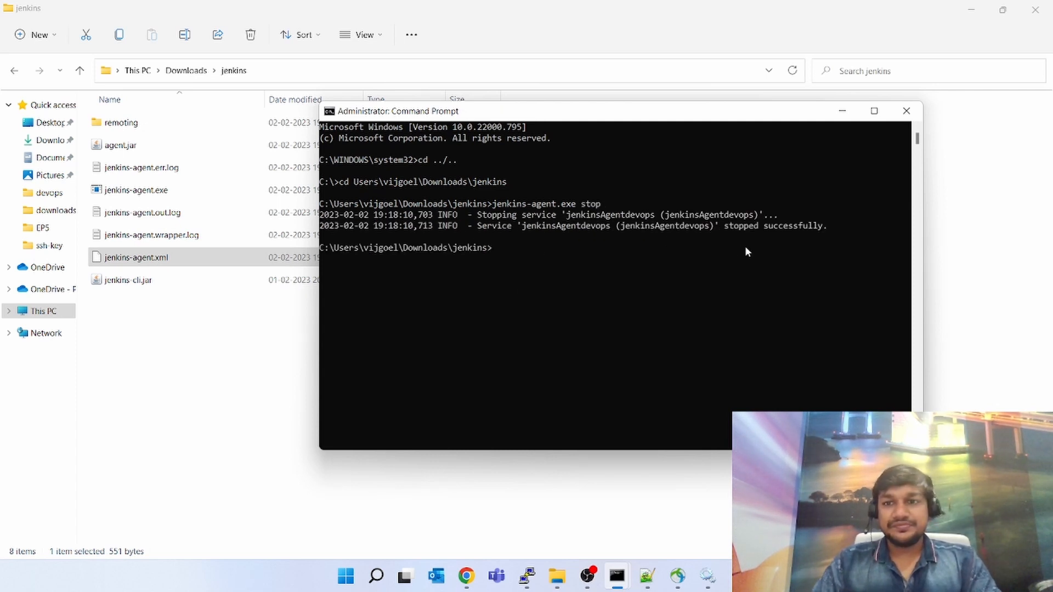
Switch to Chrome and reload the windows_jnlp agent page to check its connection status
key("alt+Tab")
key("Tab")
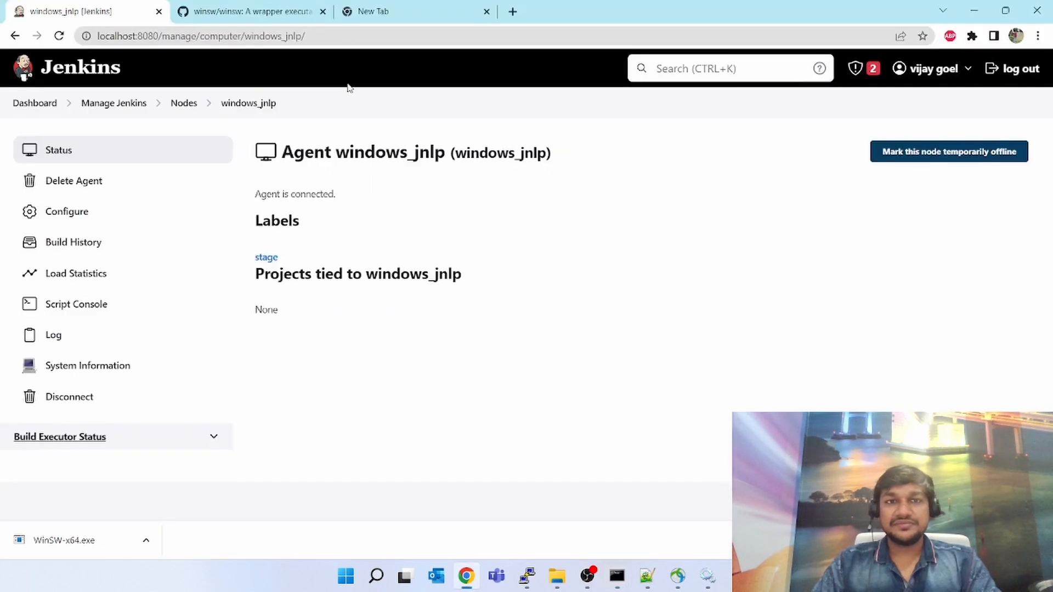
left_click(342, 35)
key("Return")
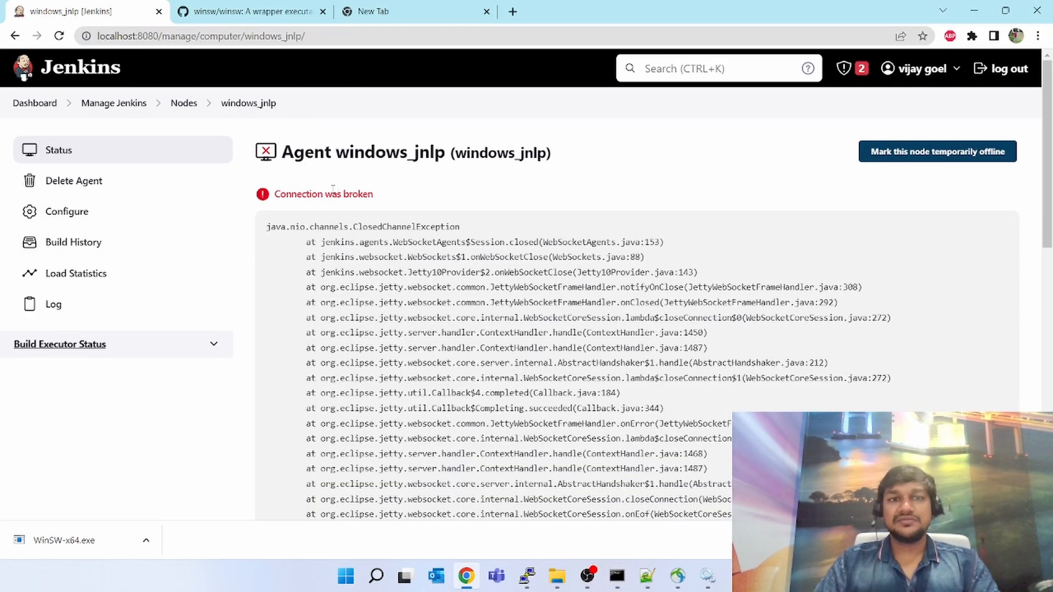
Return to the administrator Command Prompt and start the agent service with jenkins-agent.exe start
key("alt+Tab")
key("Up")
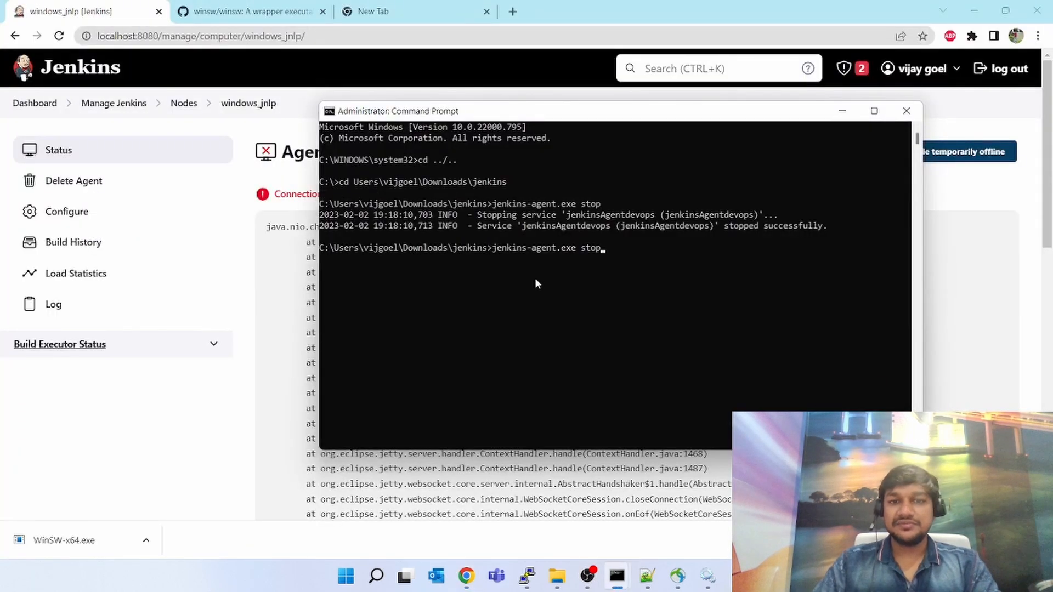
key("BackSpace")
key("BackSpace")
type("art")
key("Return")
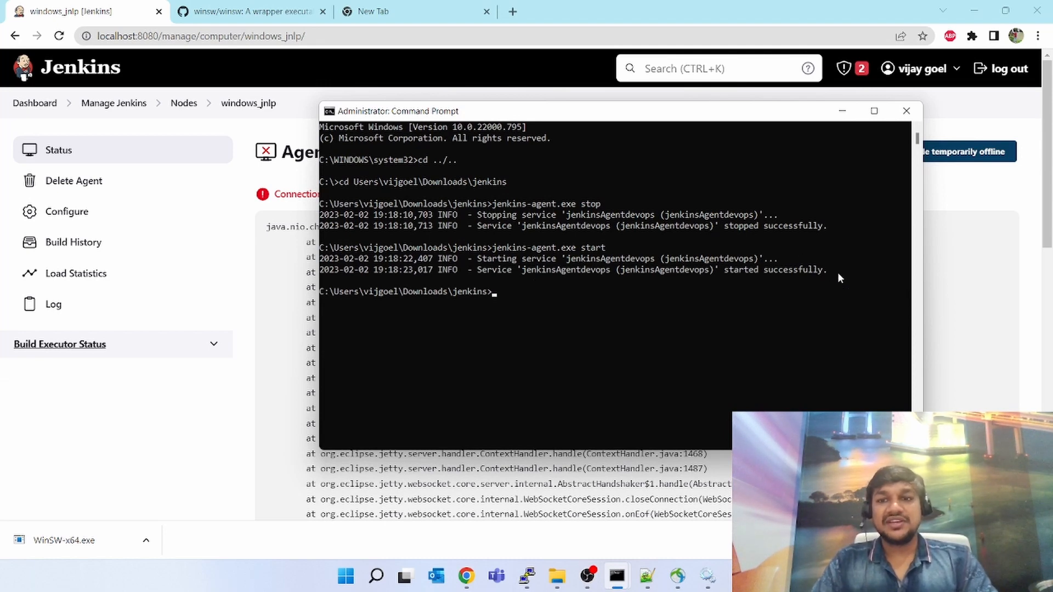
Highlight the end of the start command's last output line, and reload the windows_jnlp agent page in Chrome to check its status
left_click_drag(833, 270, 705, 270)
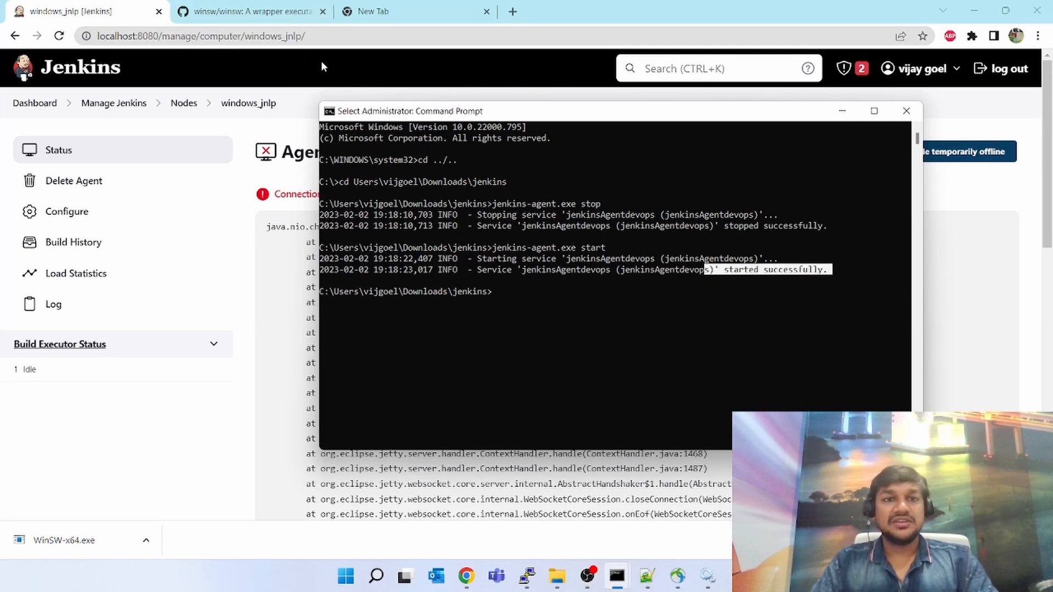
left_click(350, 38)
key("Return")
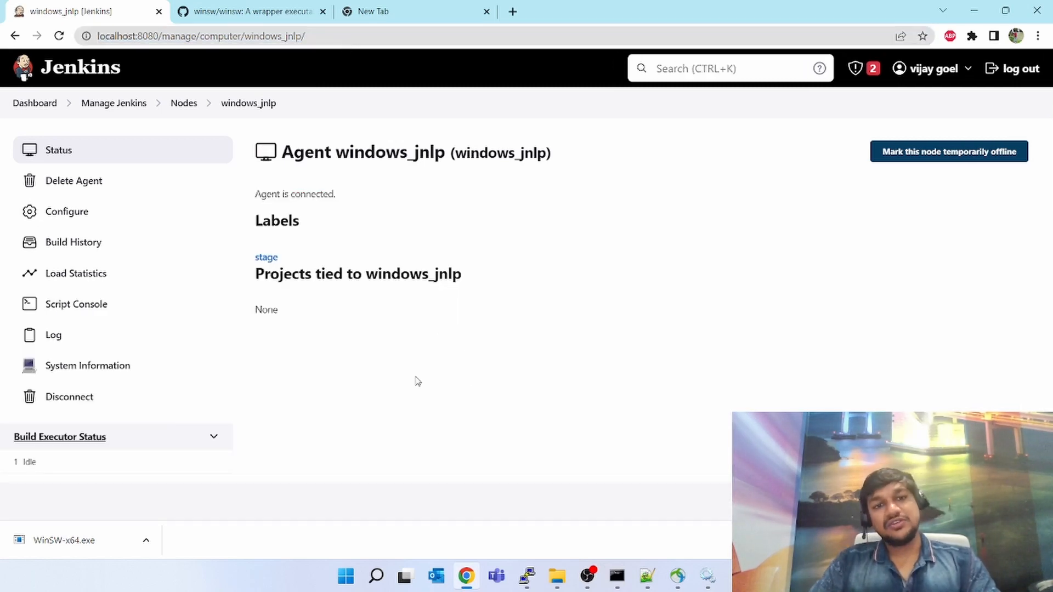
Return to the administrator Command Prompt and remove the agent service with jenkins-agent.exe uninstall
key("alt+Tab")
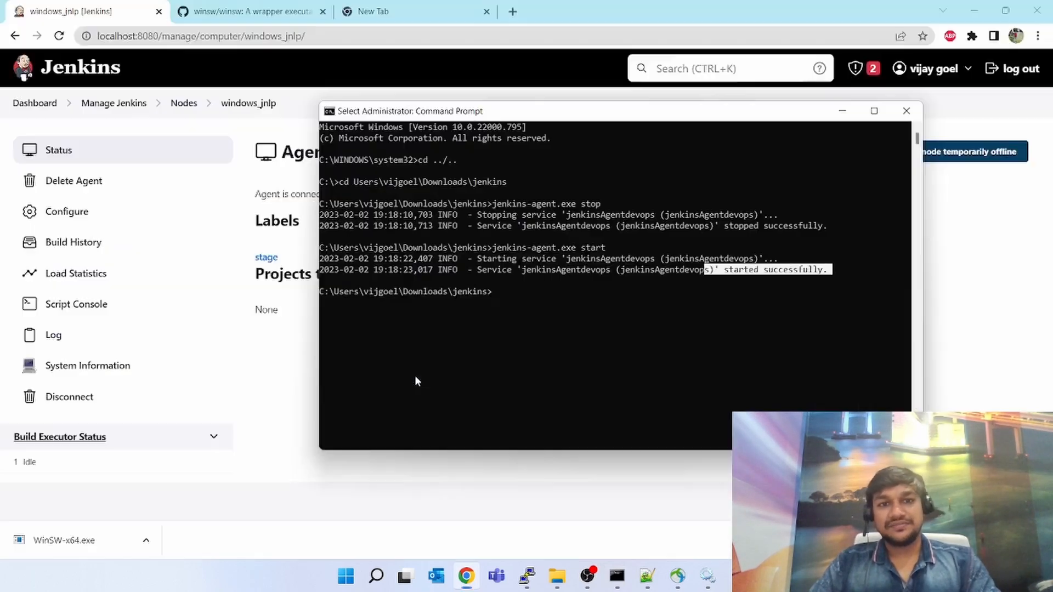
left_click(544, 335)
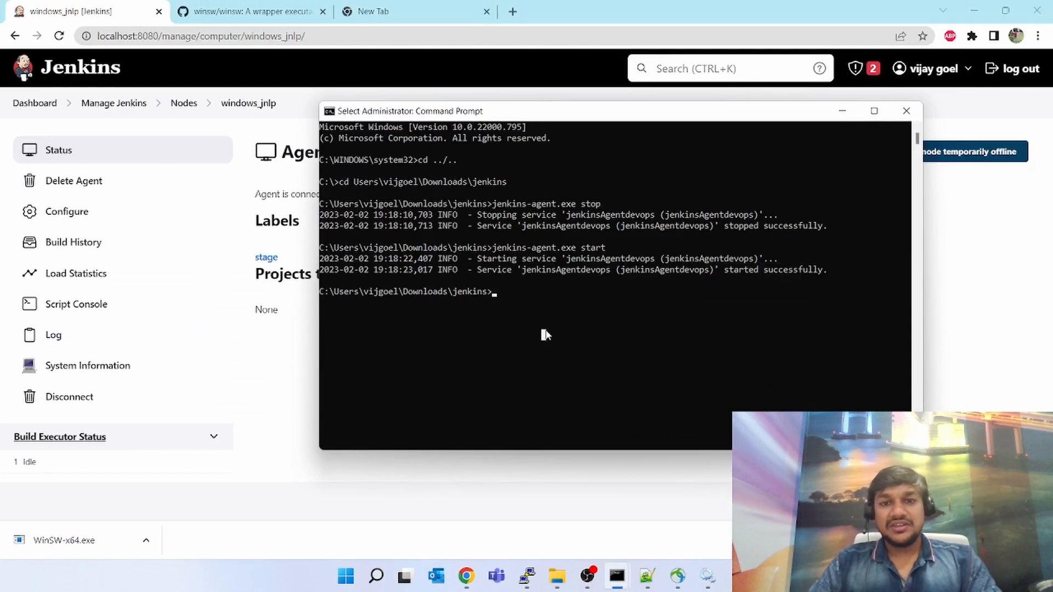
key("Up")
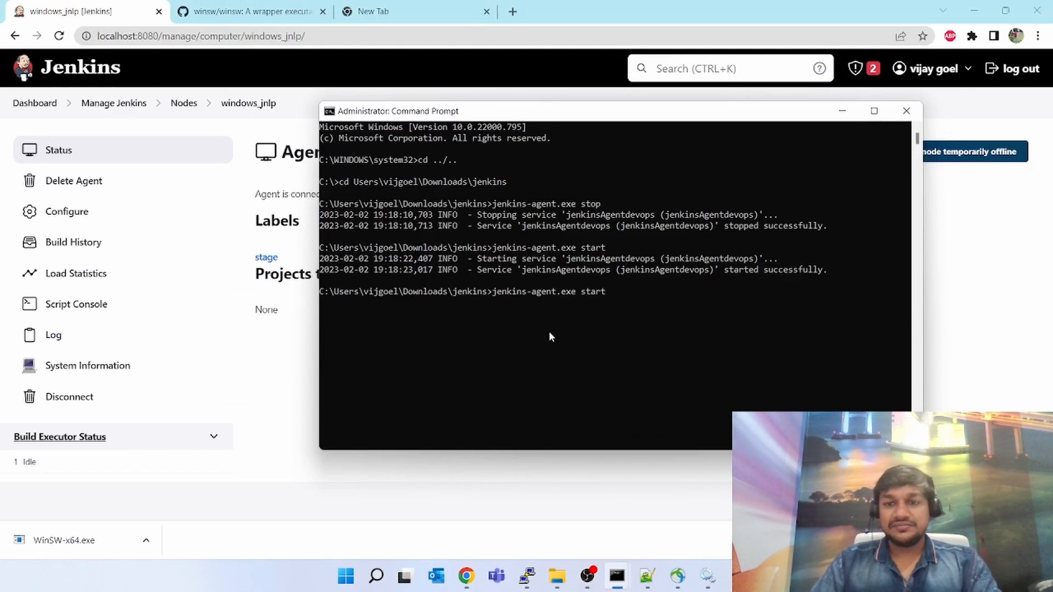
key("BackSpace")
key("BackSpace")
key("BackSpace")
key("BackSpace")
key("BackSpace")
type("uni")
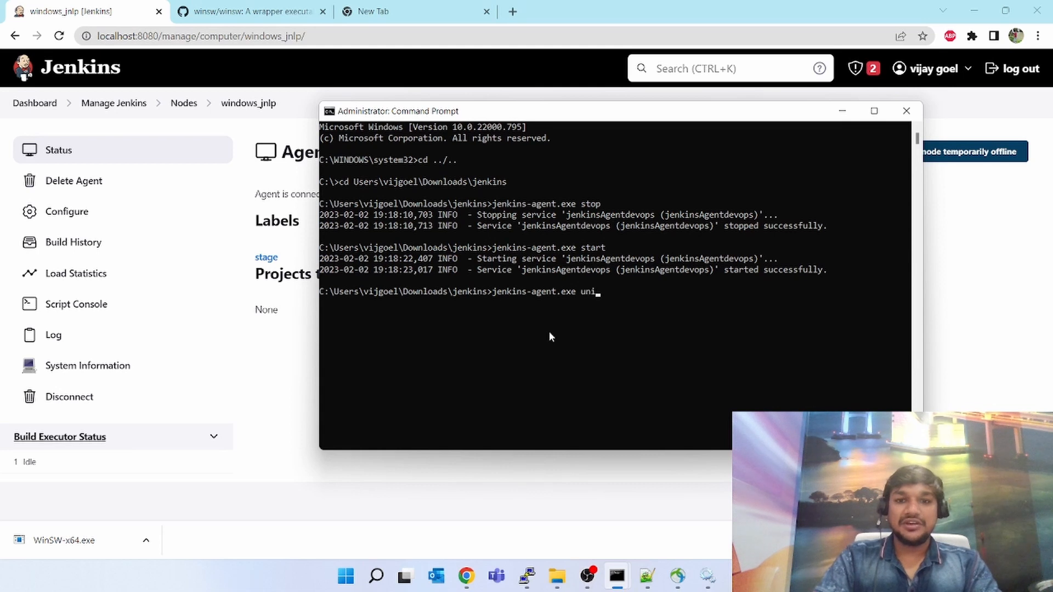
type("nstall")
key("Return")
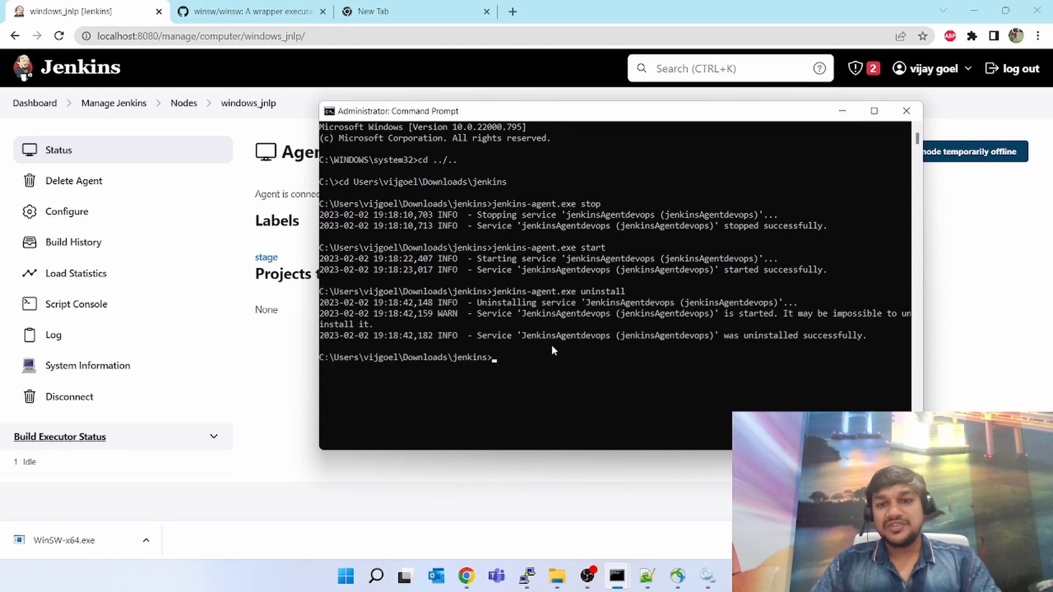
Switch to the Services window and stop the jenkinsAgentdevops service
key("alt+Tab")
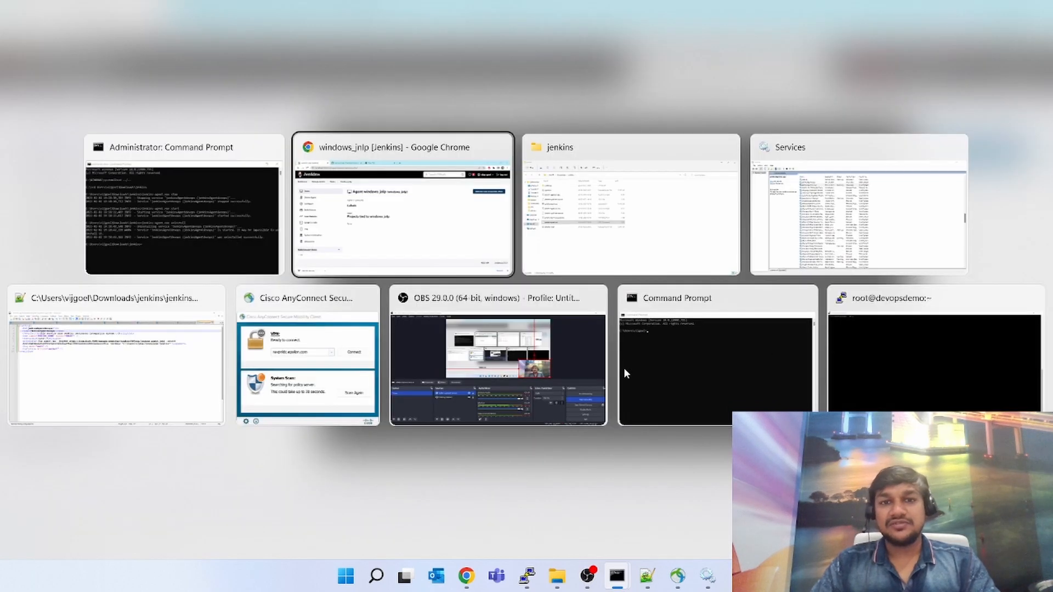
key("alt+Tab")
key("alt+Tab")
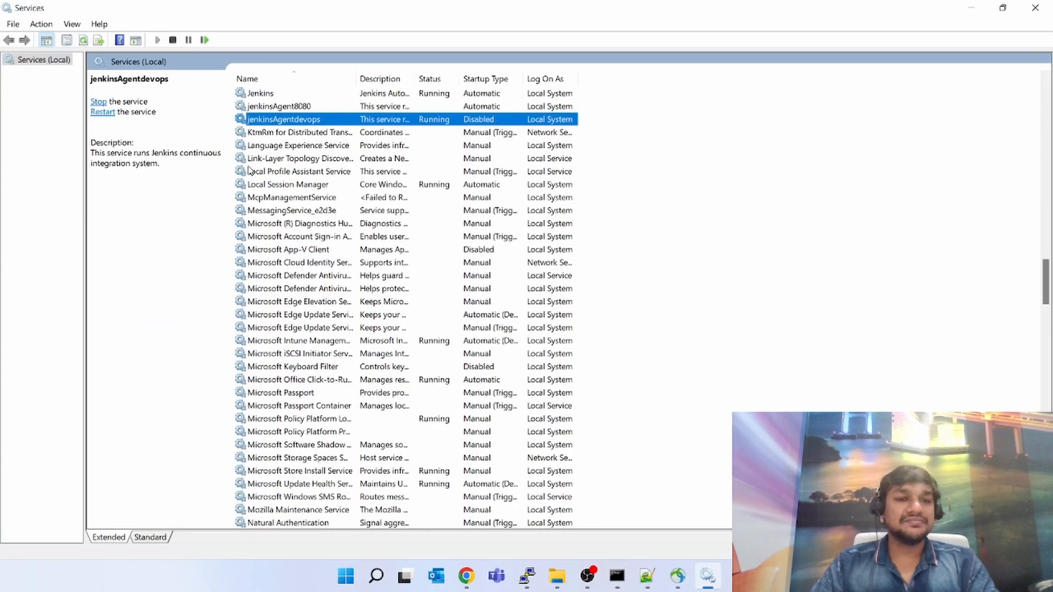
left_click(274, 107)
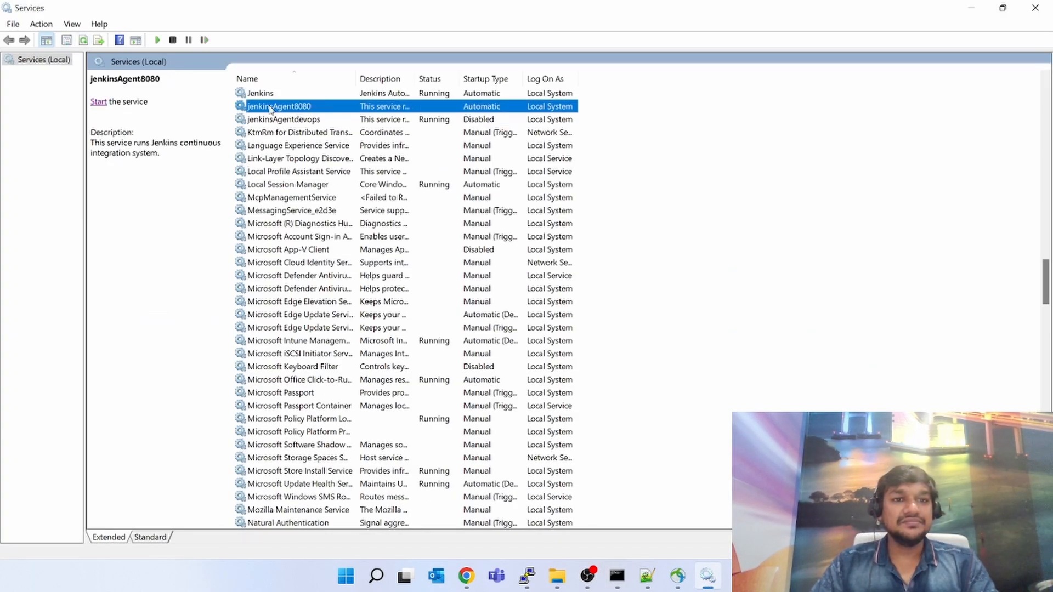
left_click(299, 121)
right_click(300, 122)
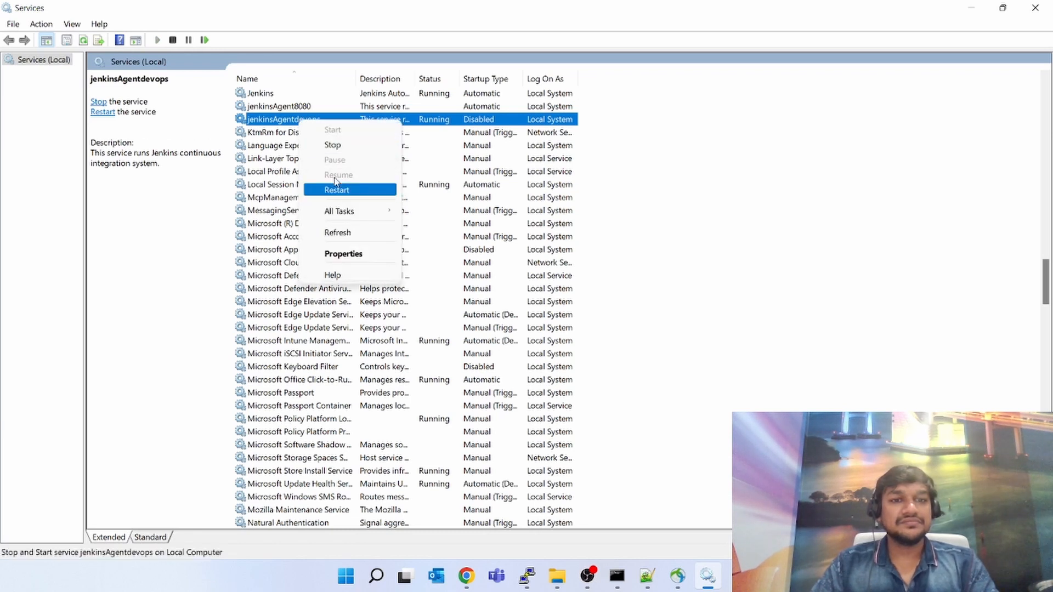
left_click(335, 144)
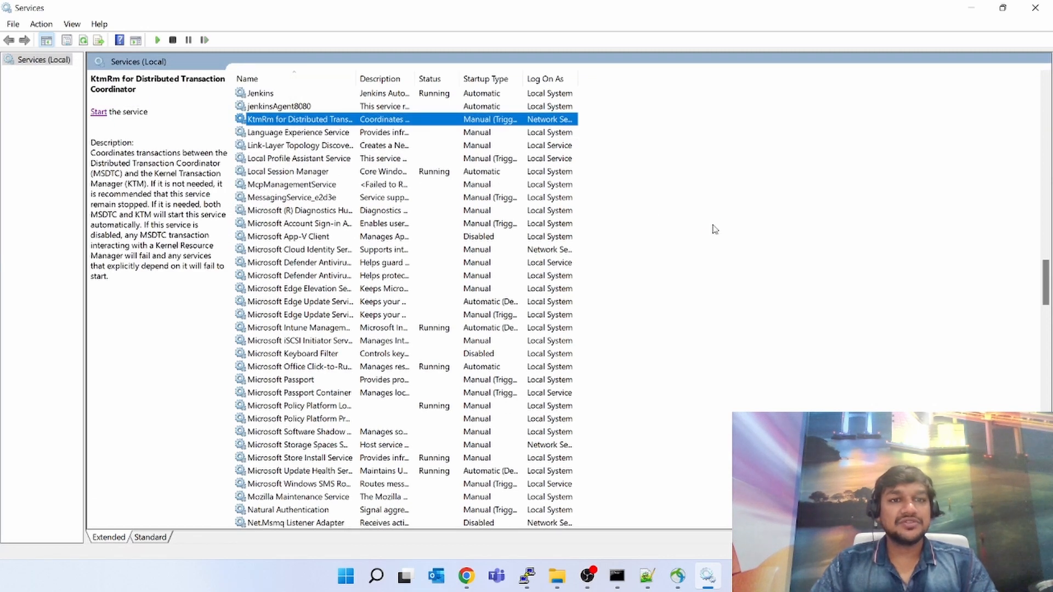
Examine the services around Jenkins and jenkinsAgent8080 to check whether jenkinsAgentdevops is still listed
left_click(282, 107)
left_click(267, 94)
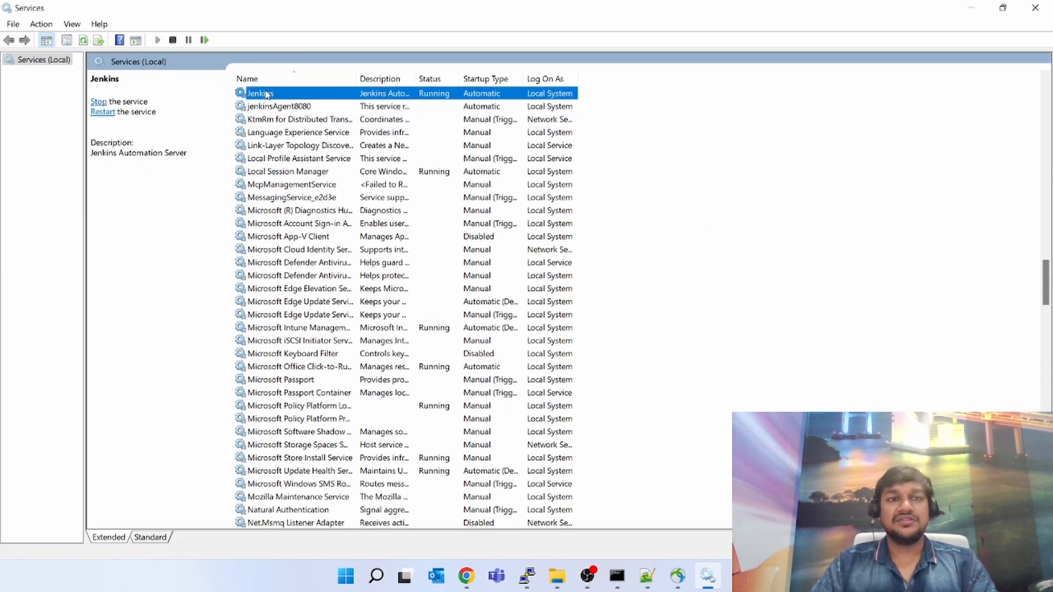
left_click(287, 108)
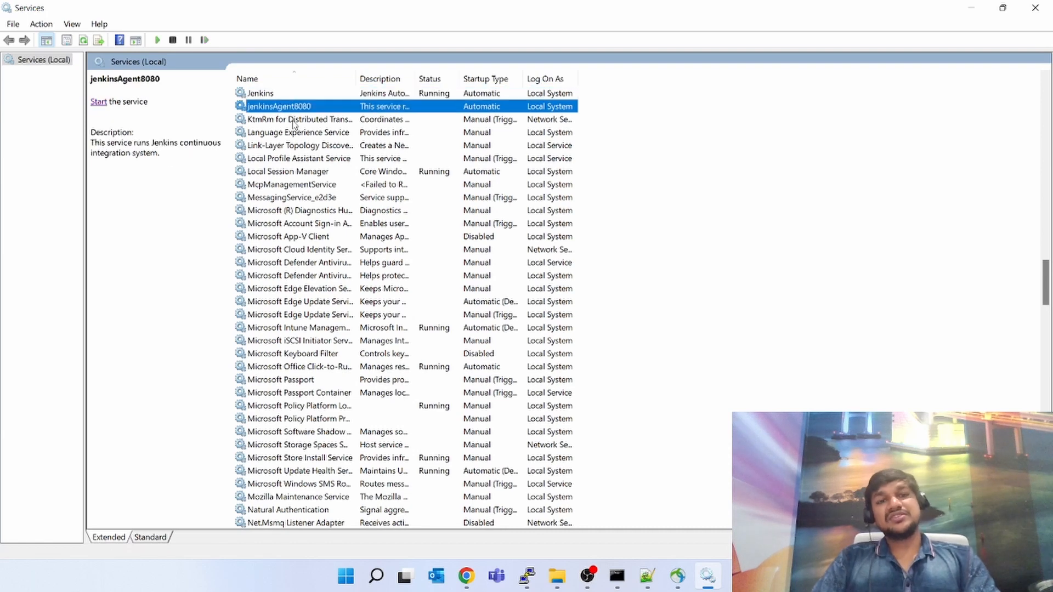
left_click(294, 122)
left_click(307, 135)
left_click(296, 110)
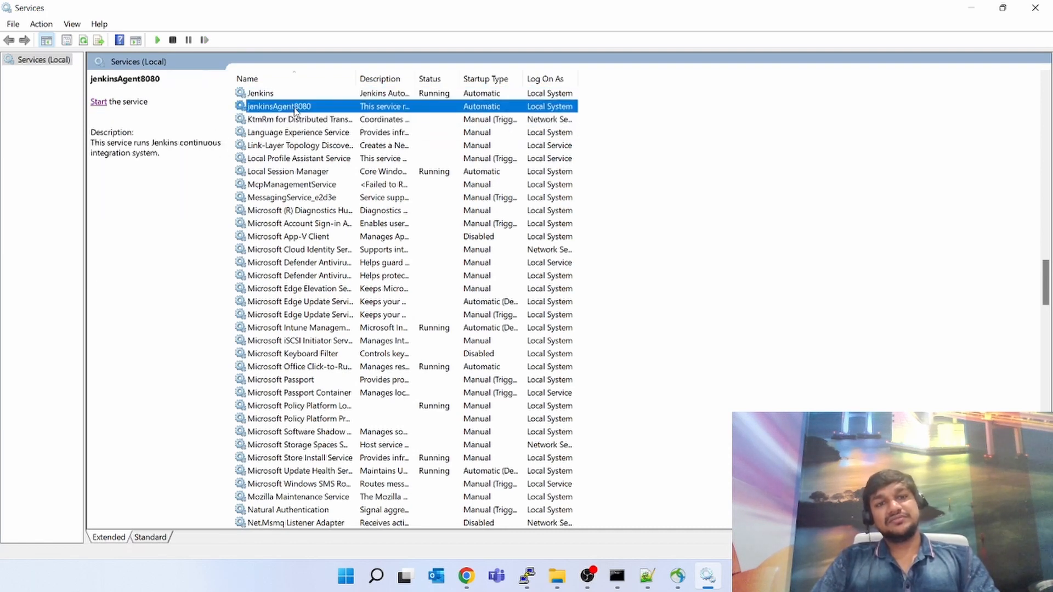
left_click(269, 95)
Switch back to the windows_jnlp agent page in Chrome
key("alt+Tab")
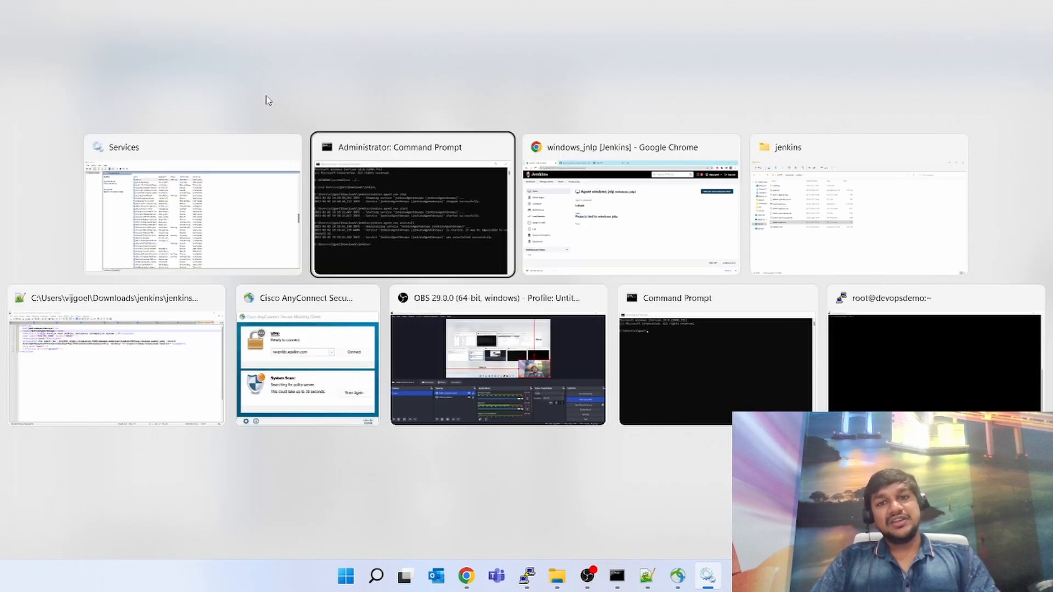
key("alt+Tab")
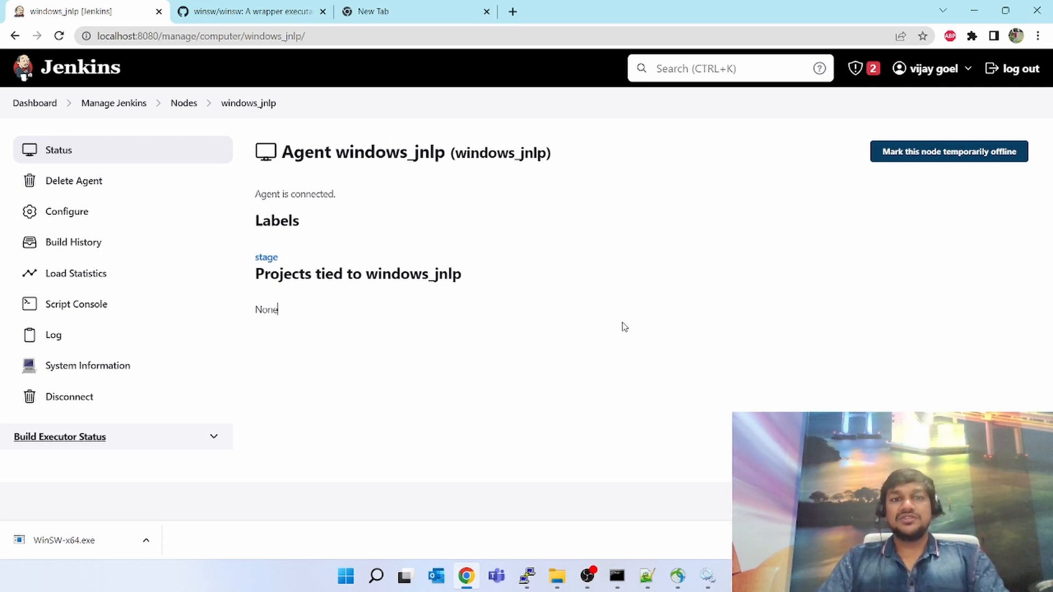
key("alt")
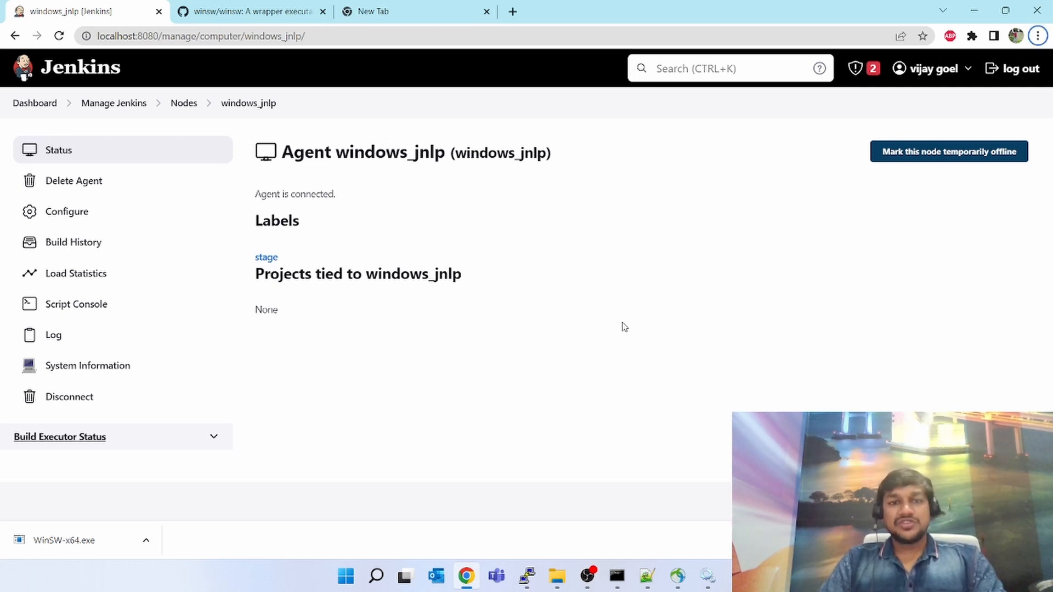
key("alt+Tab")
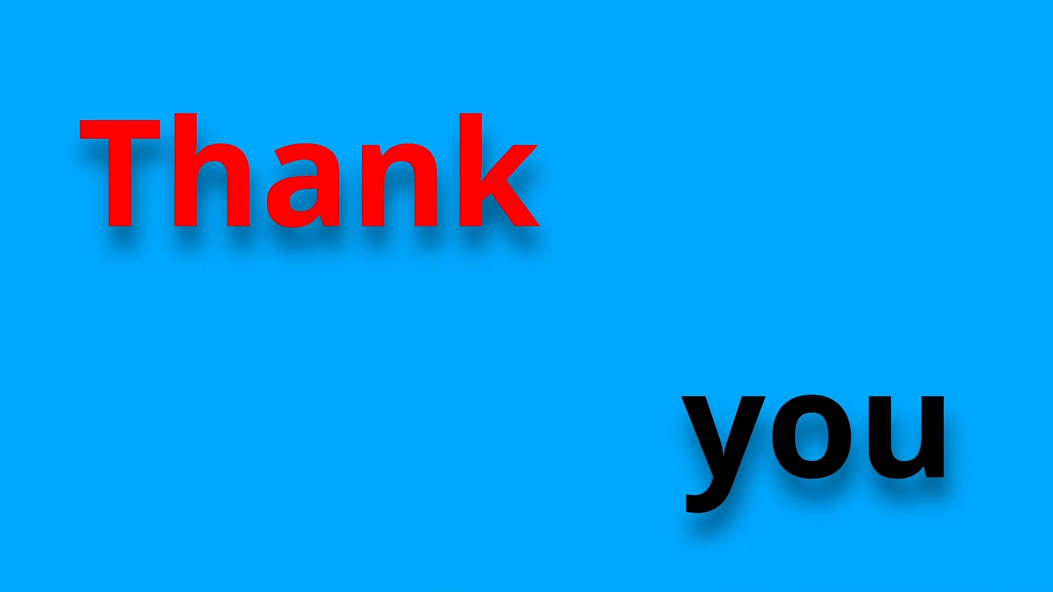